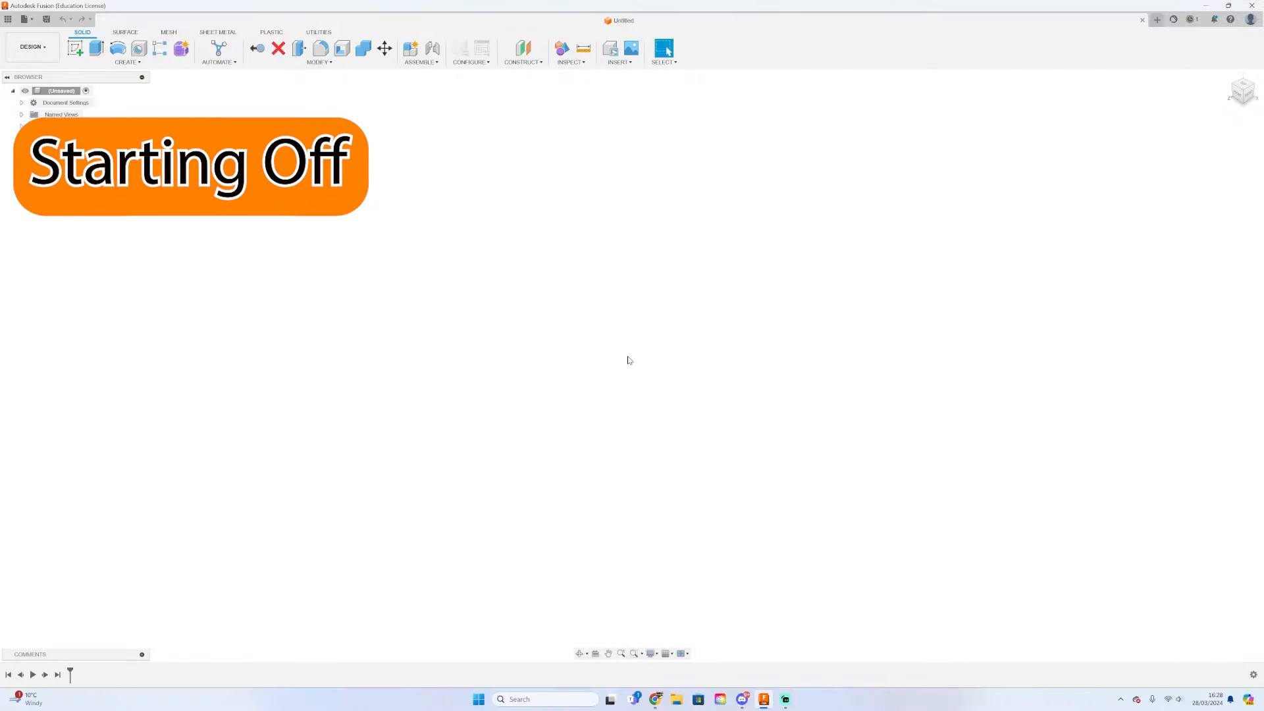
- Save the design as "F1 in schools Car" in the "F1 in schools tutorials" project
key("ctrl+s")
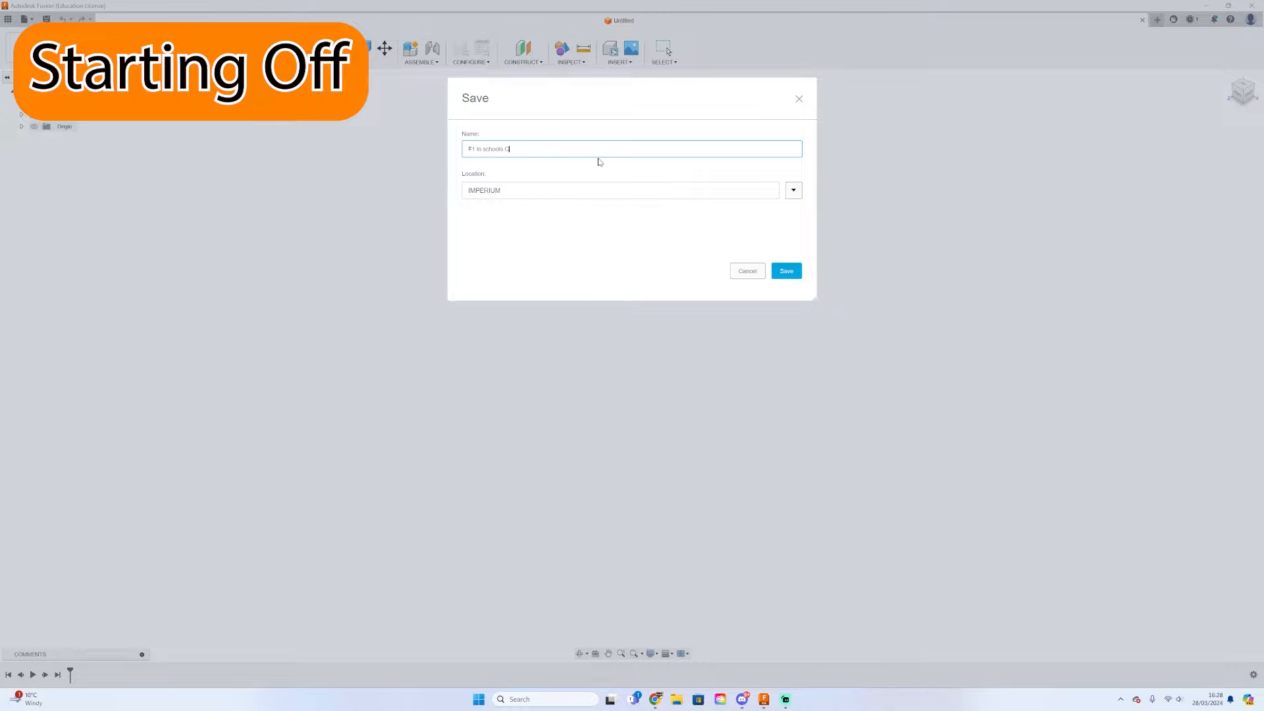
left_click(793, 190)
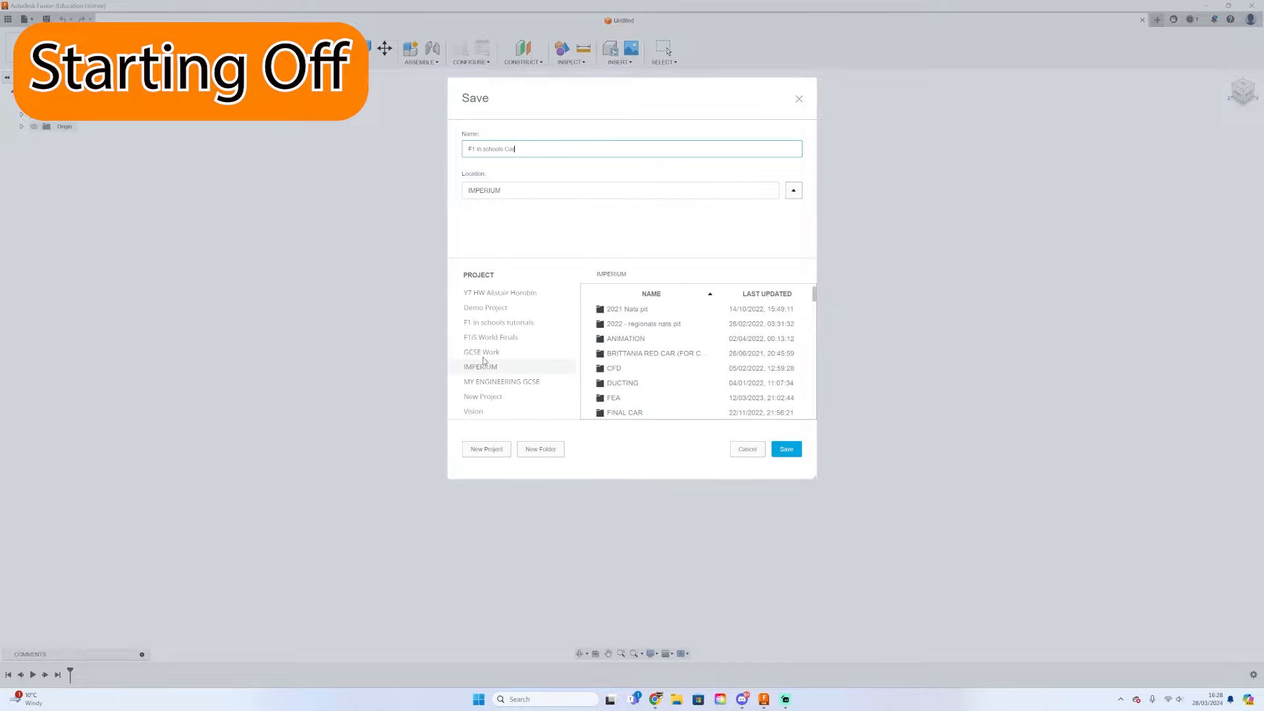
left_click(508, 323)
key("Return")
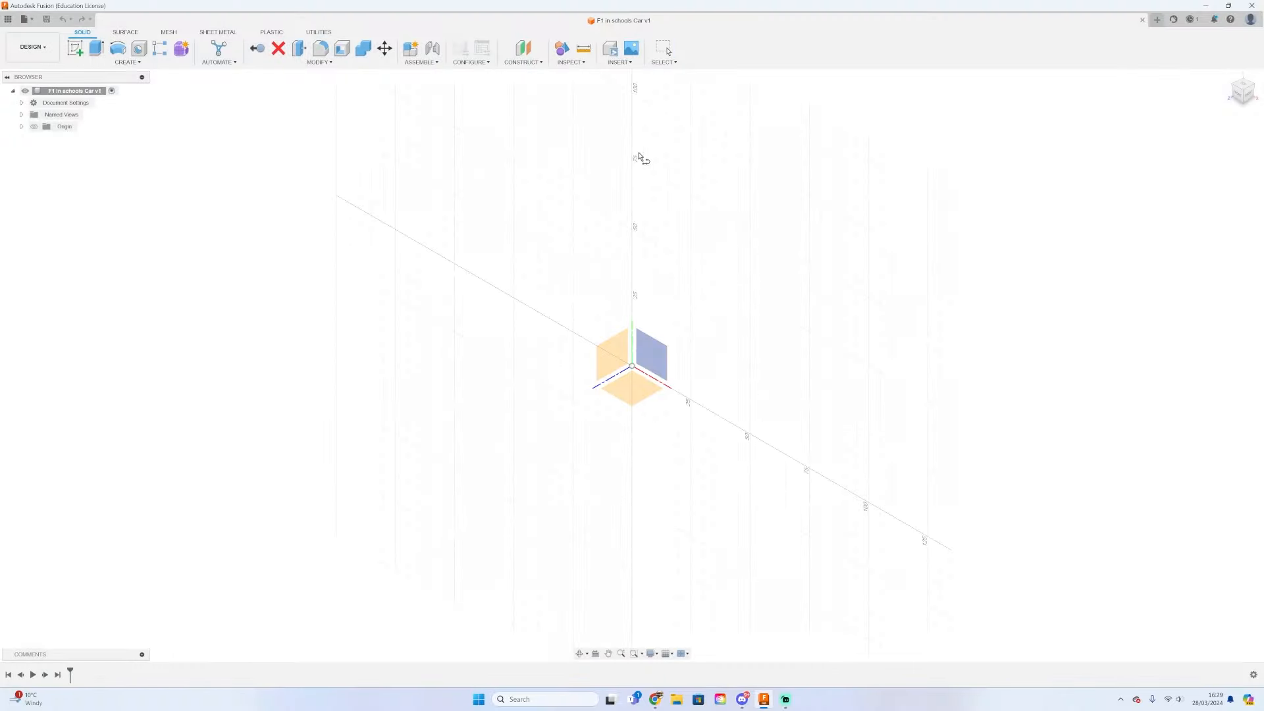
- Derive the Halo V2 model from the project into the car design
left_click(1238, 97)
left_click(1242, 92)
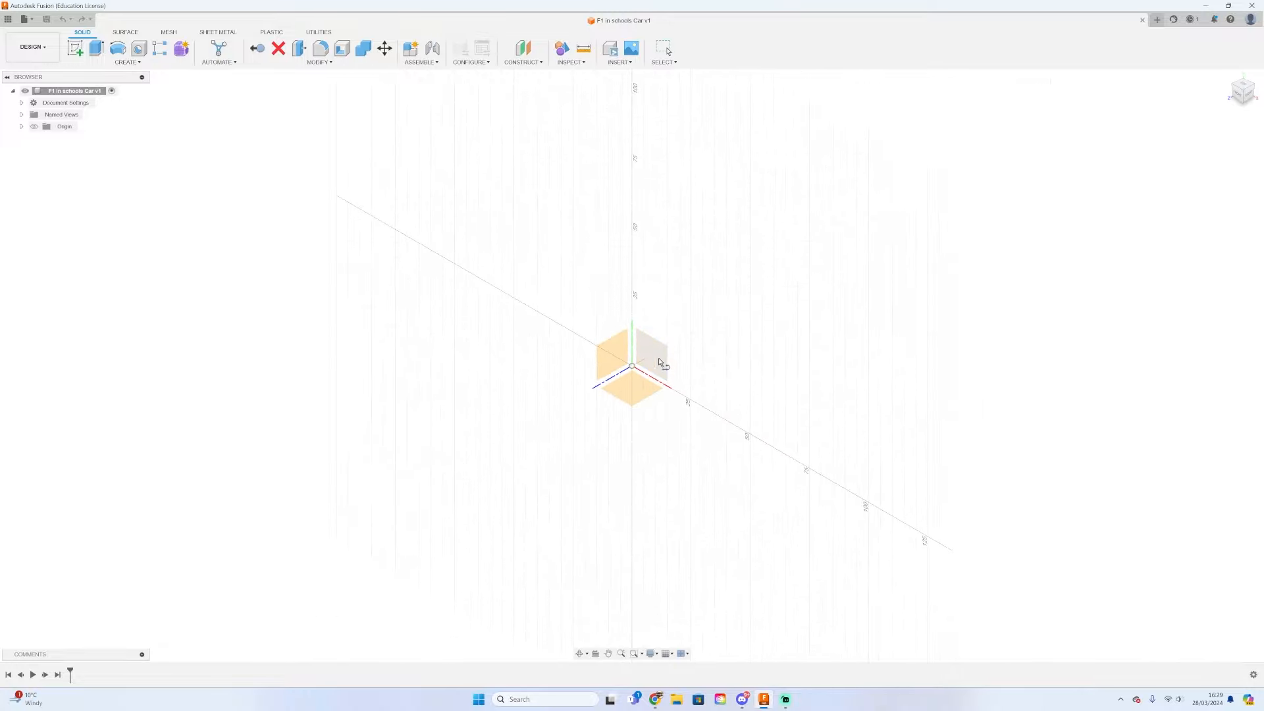
left_click(619, 62)
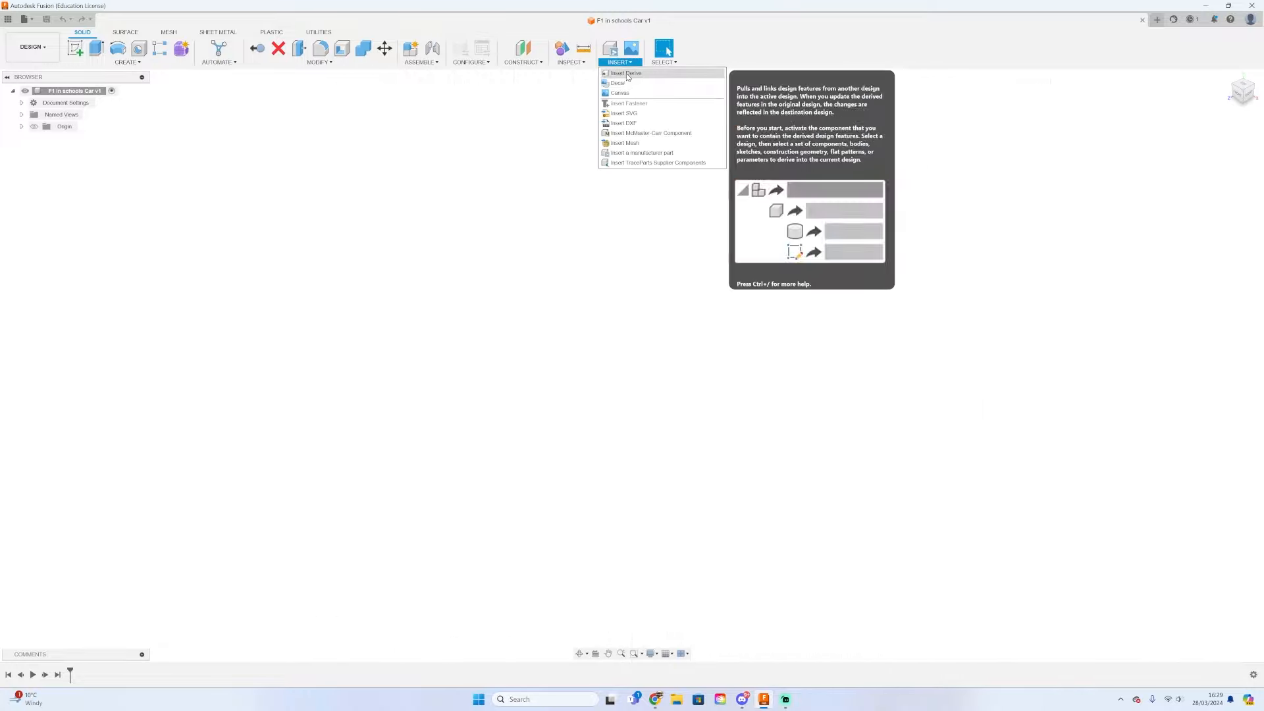
left_click(626, 77)
left_click(500, 315)
left_click(640, 328)
left_click(780, 447)
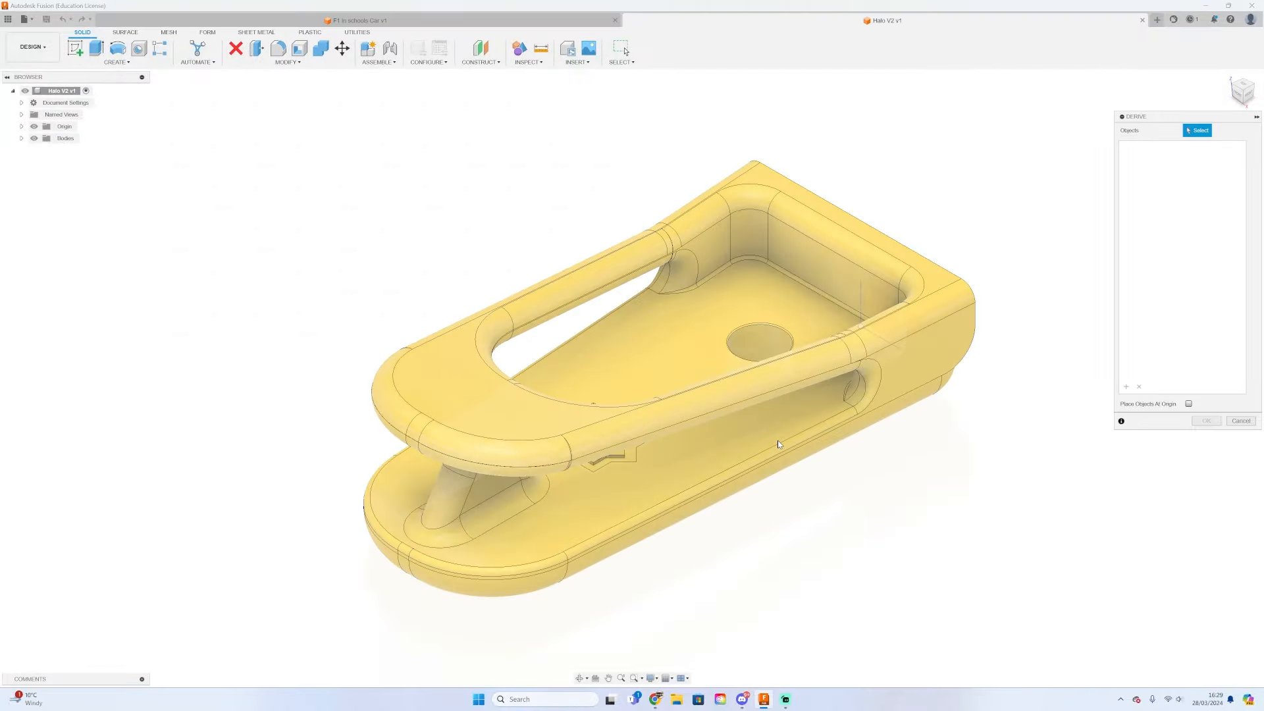
left_click(1195, 419)
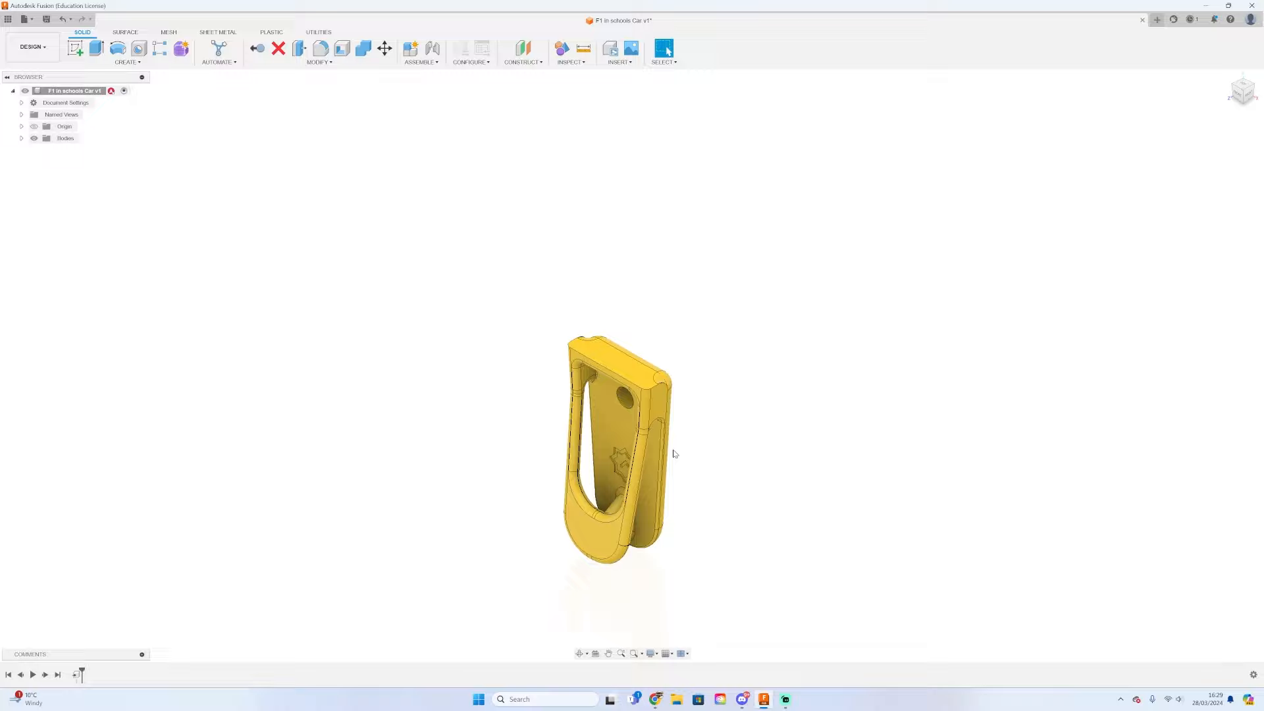
- Break the derived halo body's link to its source design and convert the body into a new component
left_click(21, 138)
right_click(85, 150)
left_click(176, 218)
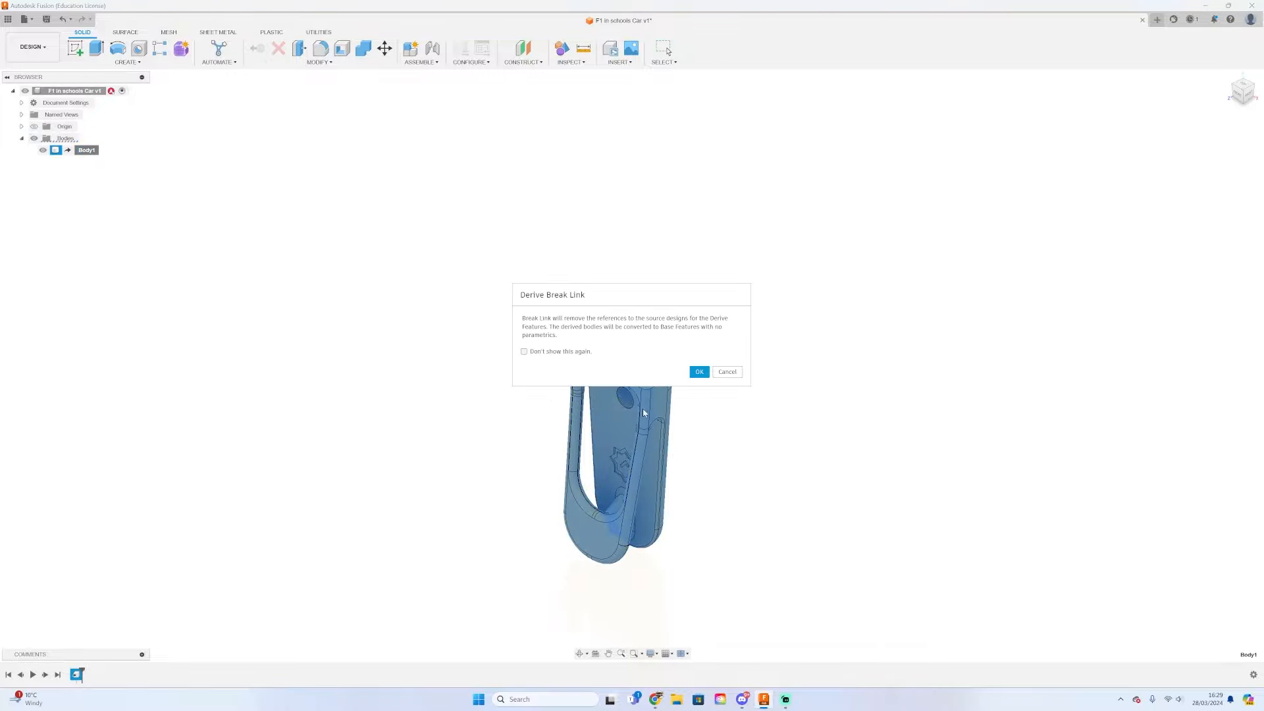
key("Return")
left_click(77, 151)
left_click(410, 48)
left_click(1207, 213)
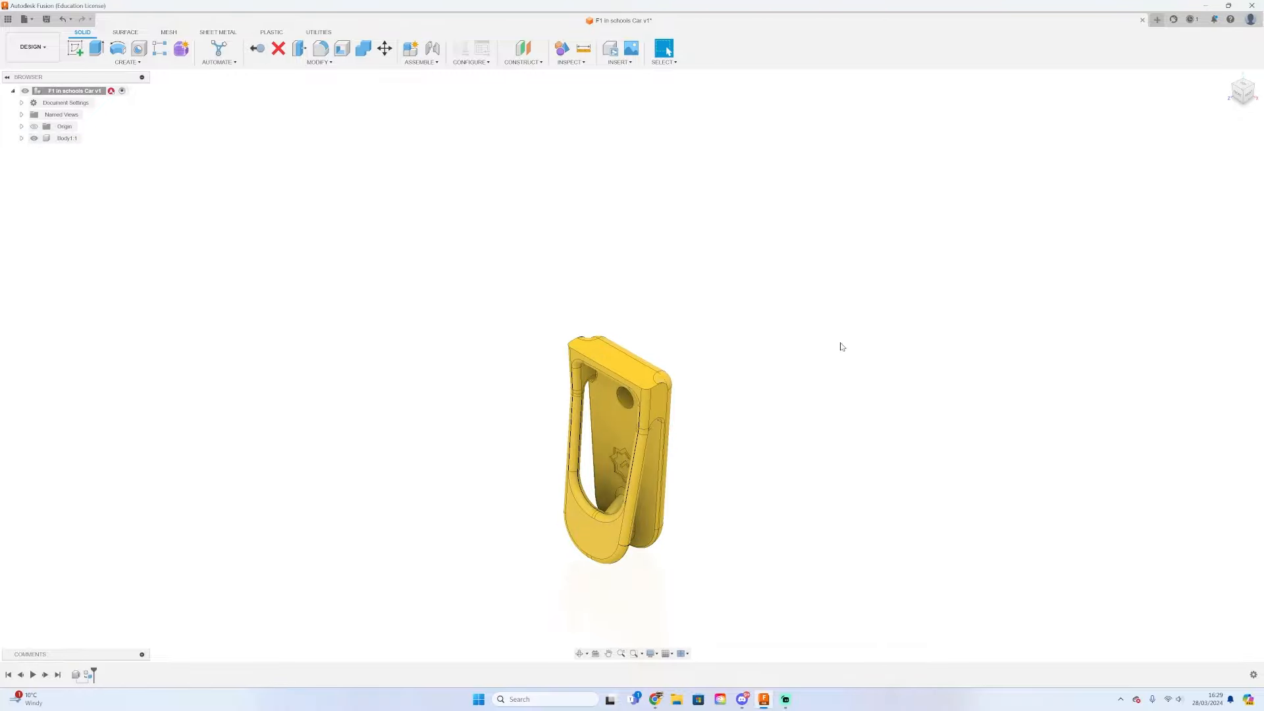
scroll(688, 331, "up", 4)
key("m")
left_click(568, 388)
key("Escape")
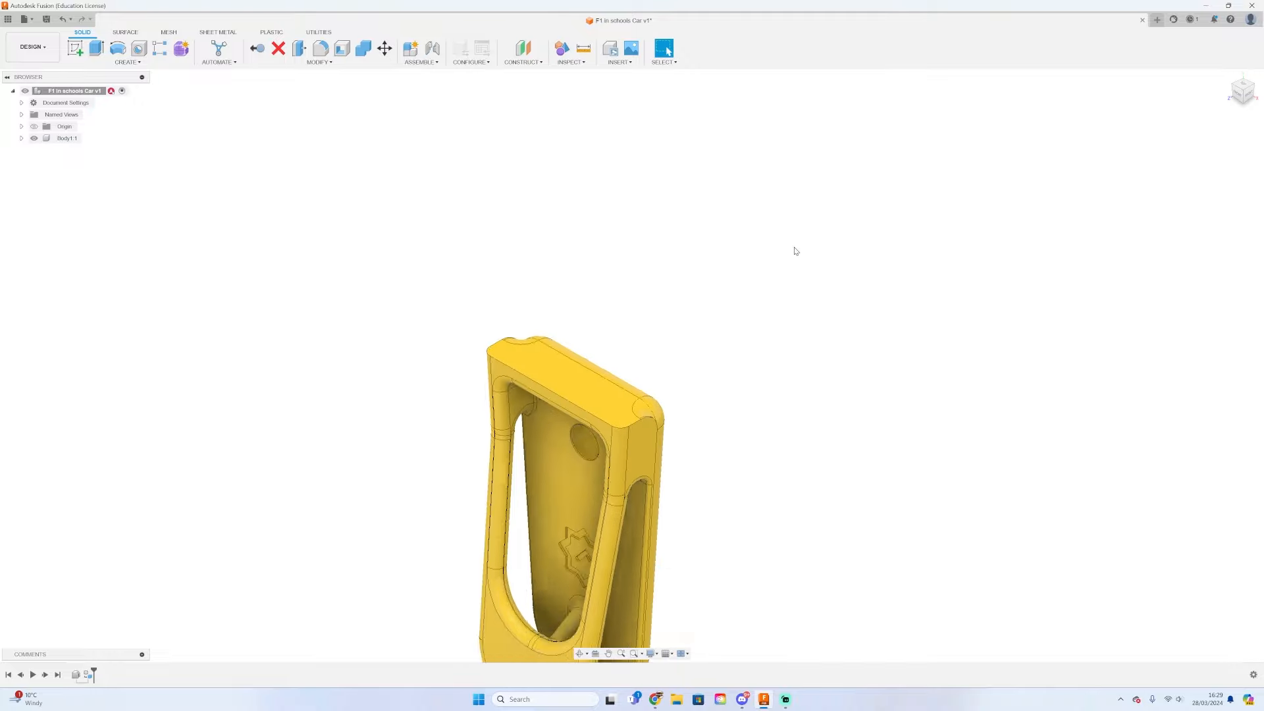
key("l")
left_click(1240, 92)
key("Escape")
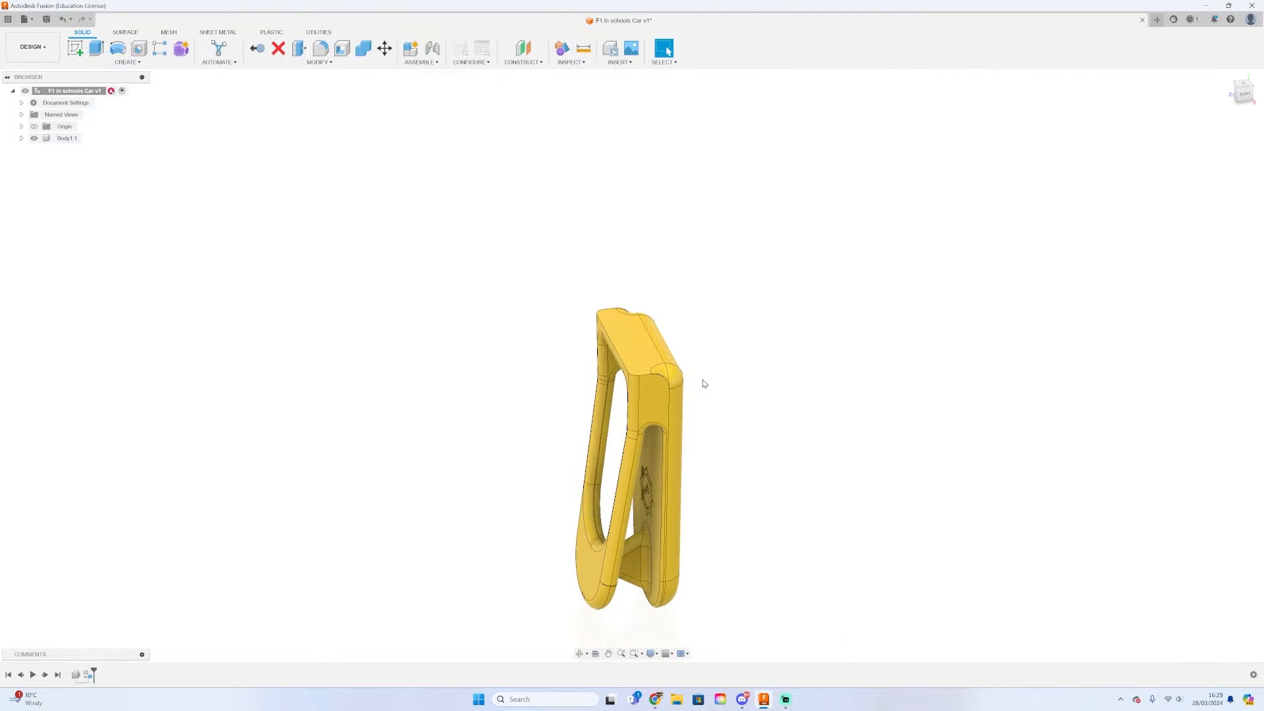
- Rotate the halo body by -90 degrees about the X axis, with the move pivot set at the origin
key("m")
left_click(635, 342)
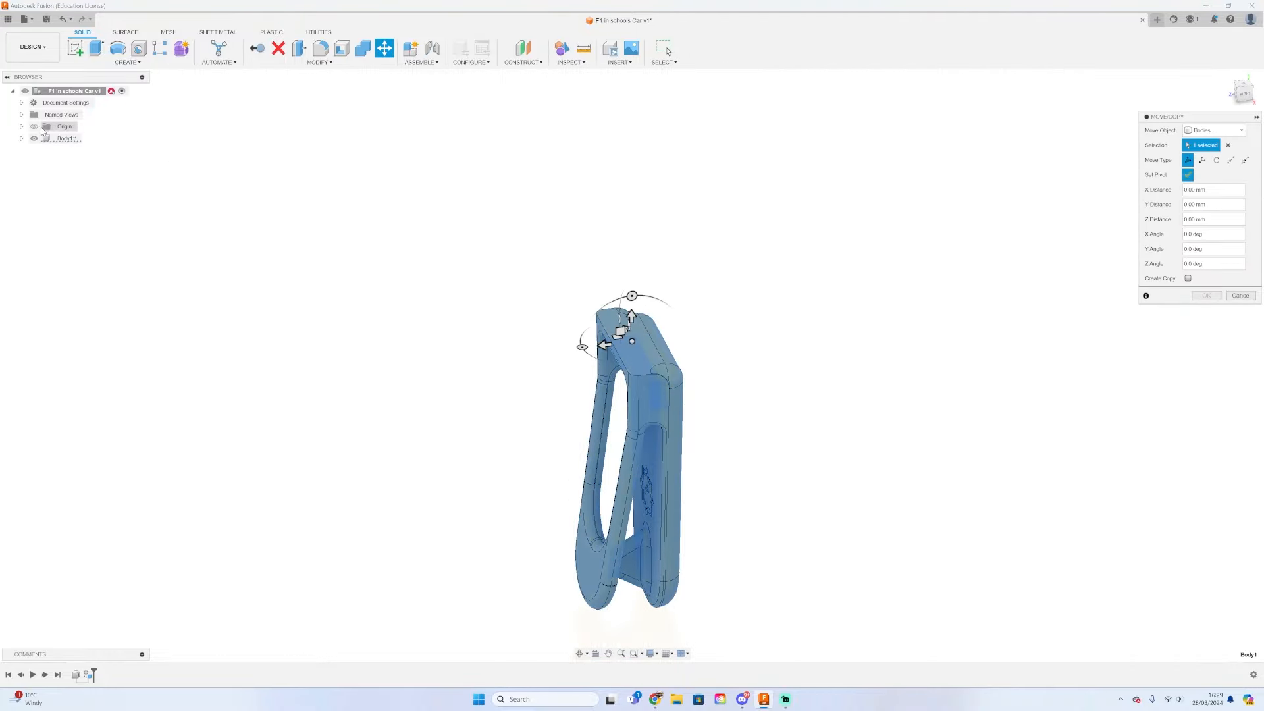
left_click(34, 126)
left_click(669, 337)
left_click(1188, 174)
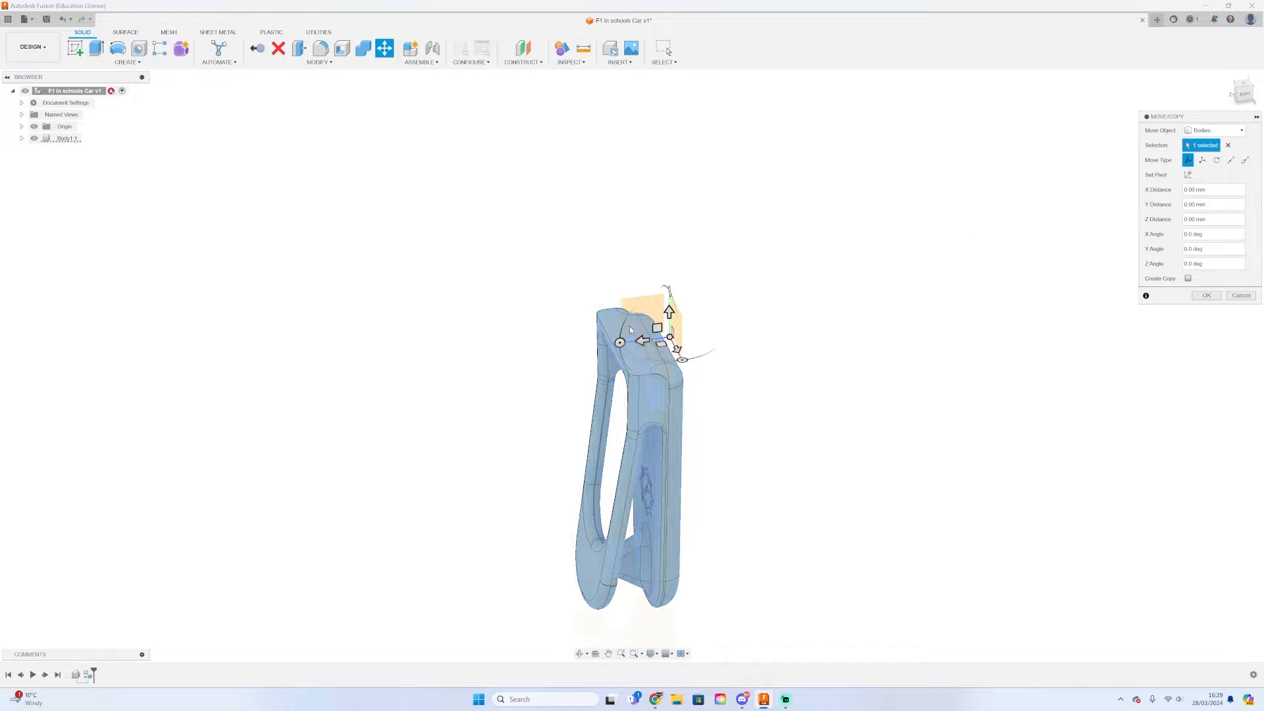
left_click_drag(620, 343, 650, 297)
key("Return")
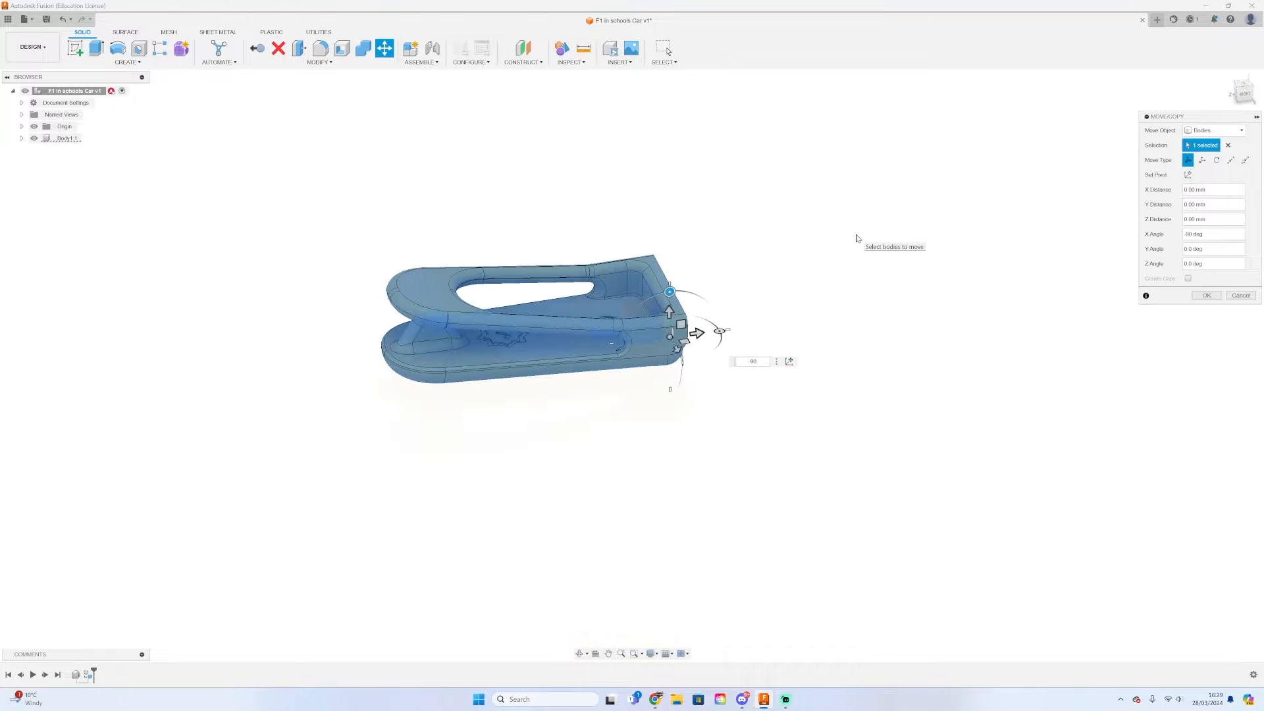
left_click(1218, 296)
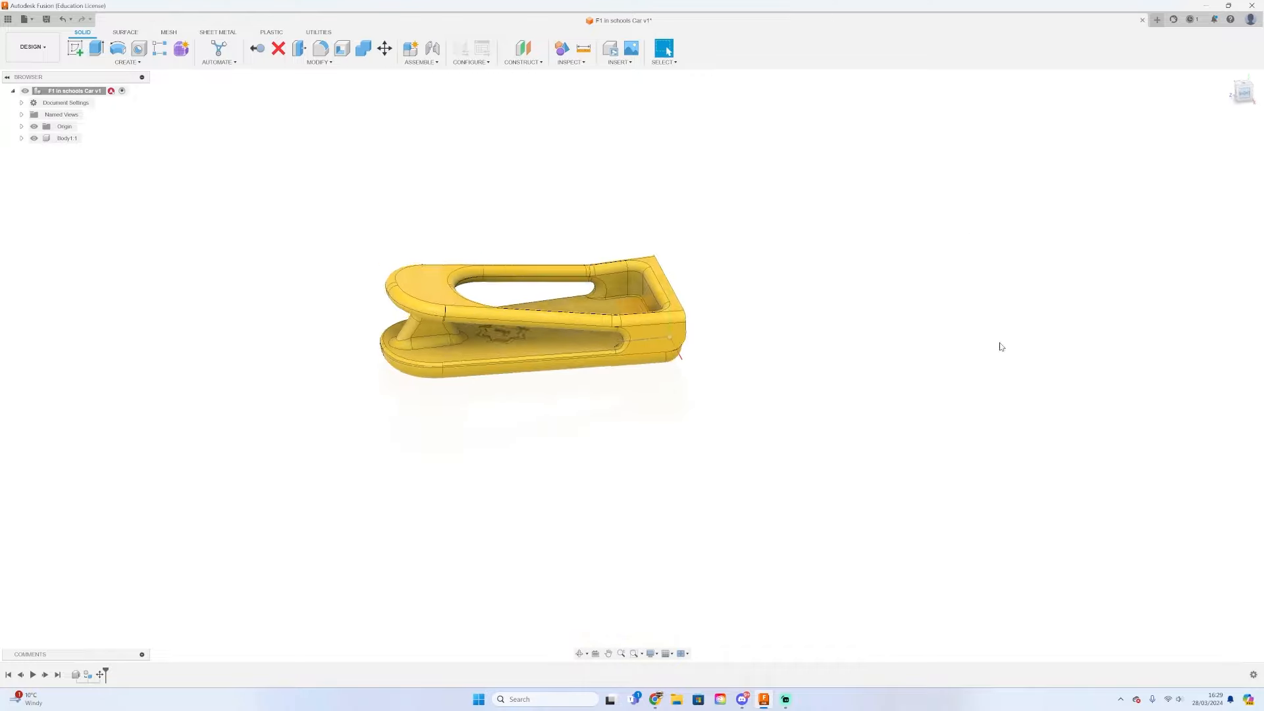
- Try to move the halo body vertically relative to the origin
key("m")
left_click(729, 366)
scroll(664, 389, "down", 5)
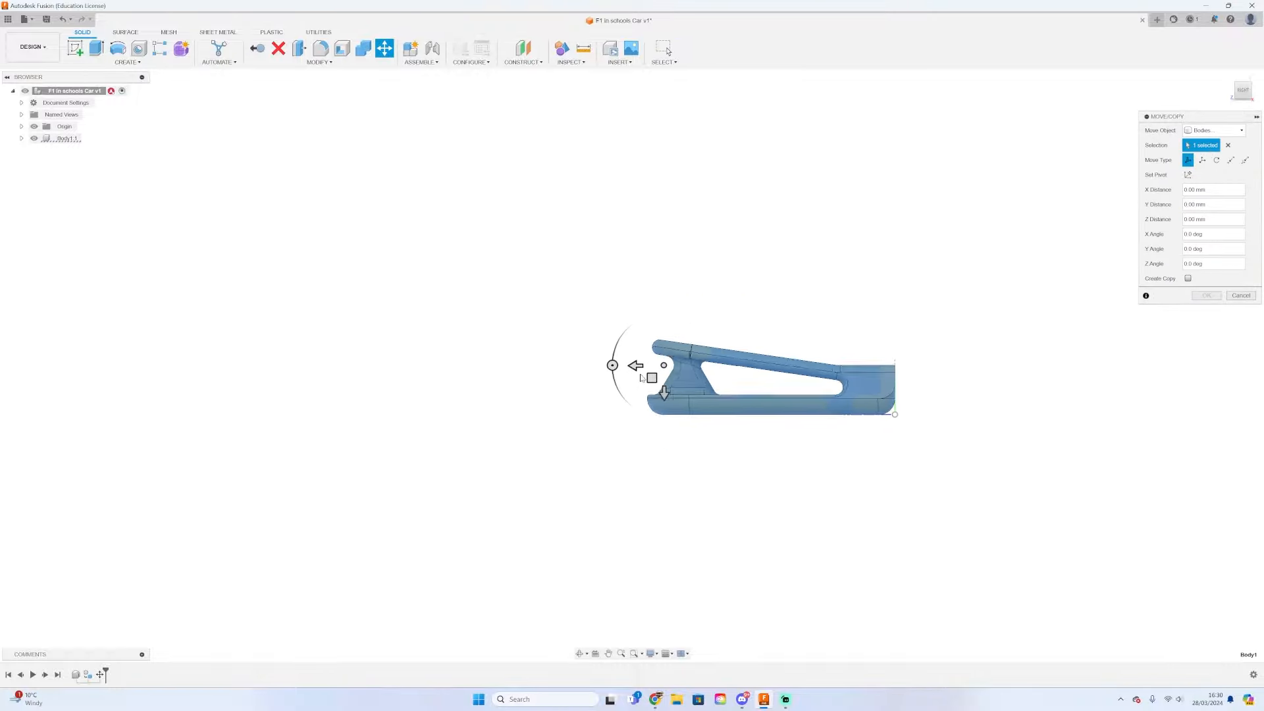
left_click_drag(663, 391, 665, 428)
scroll(960, 461, "up", 4)
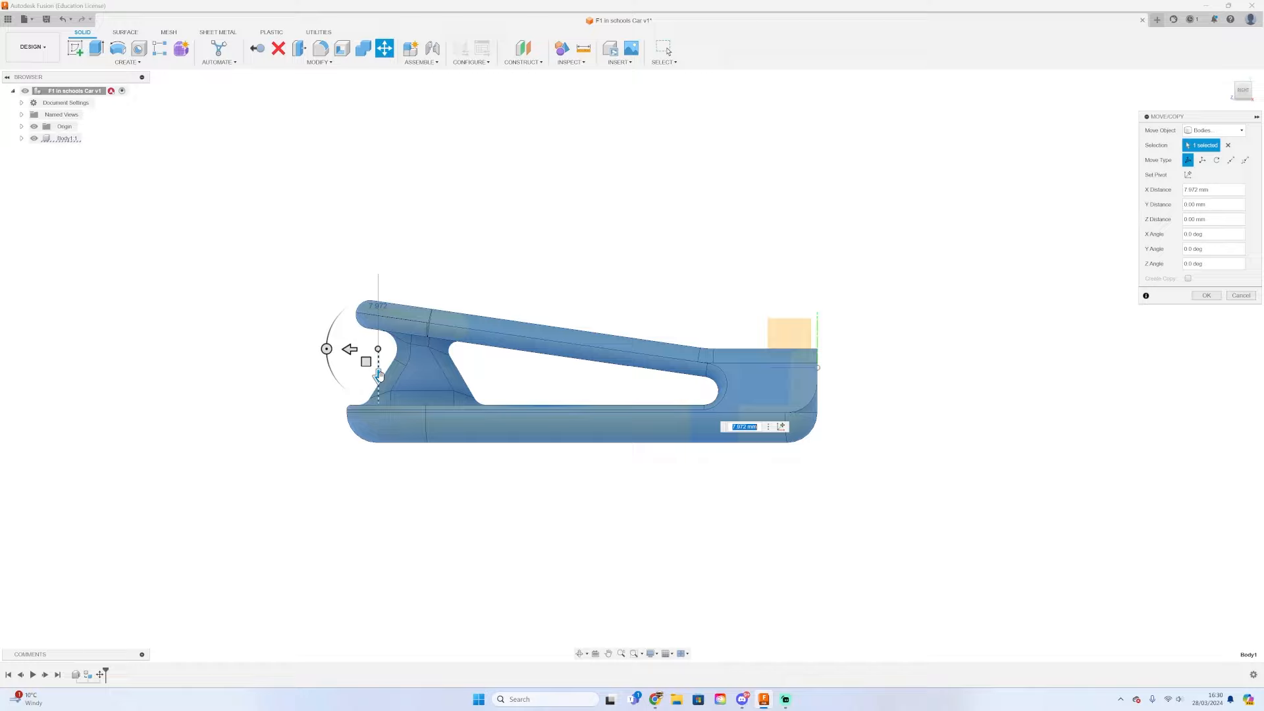
left_click_drag(379, 376, 764, 401)
key("ctrl+z")
key("ctrl+z")
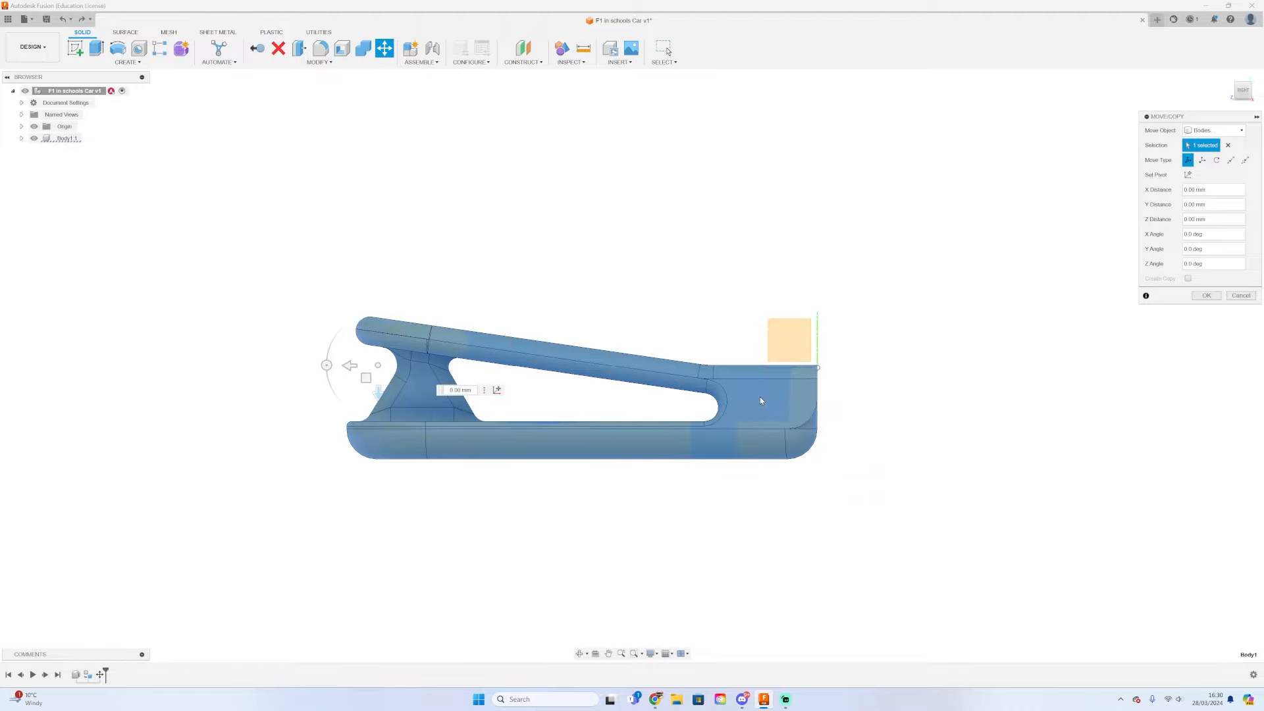
key("ctrl+z")
scroll(393, 315, "up", 3)
key("Escape")
scroll(559, 369, "down", 3)
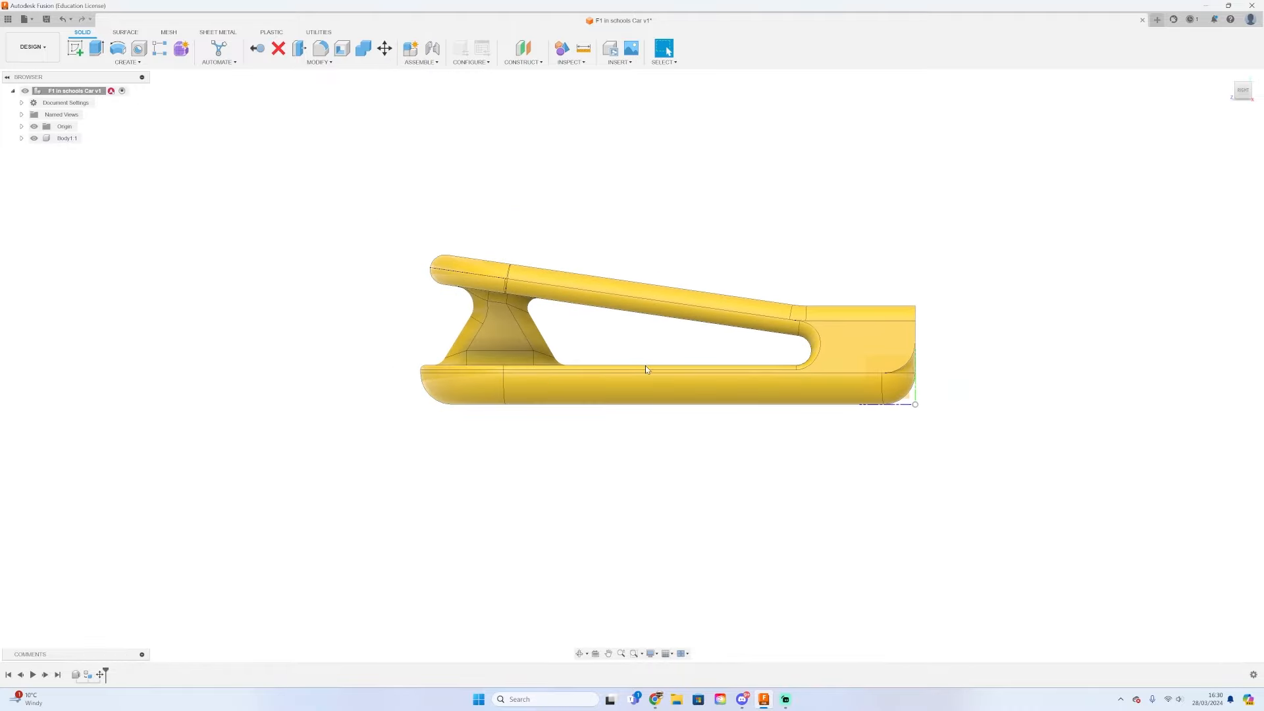
left_click(852, 356)
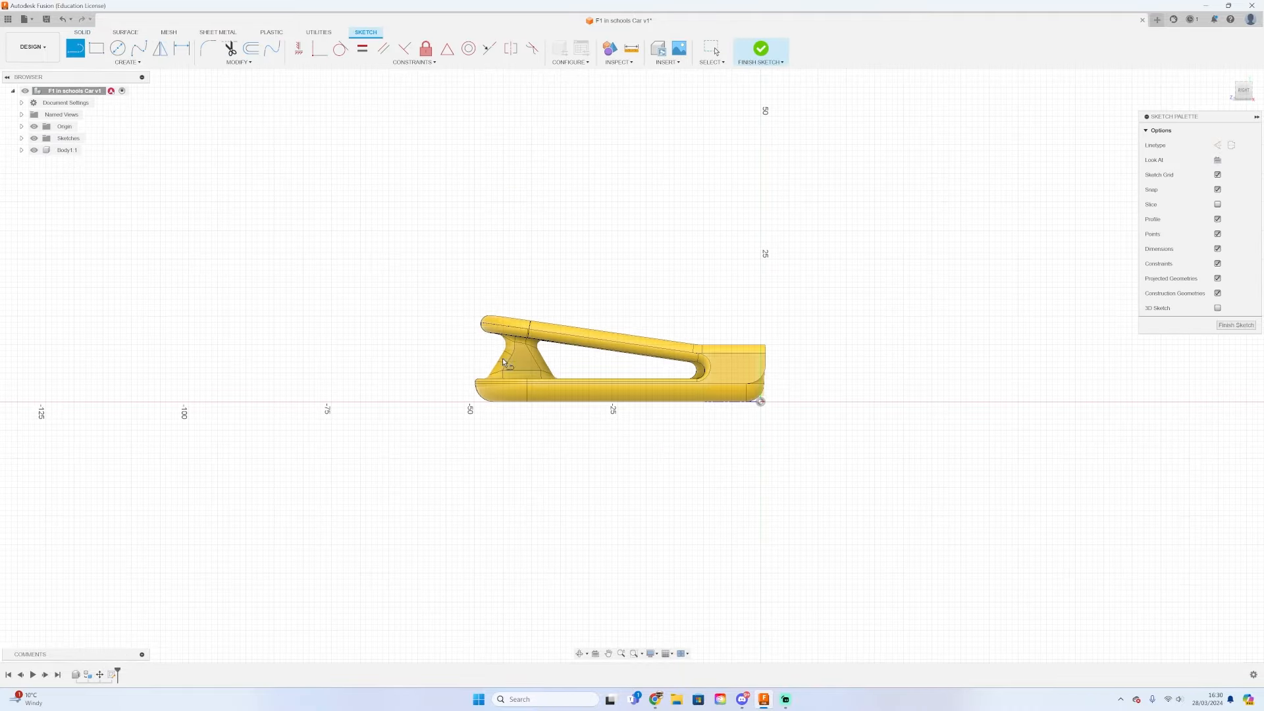
key("ctrl+z")
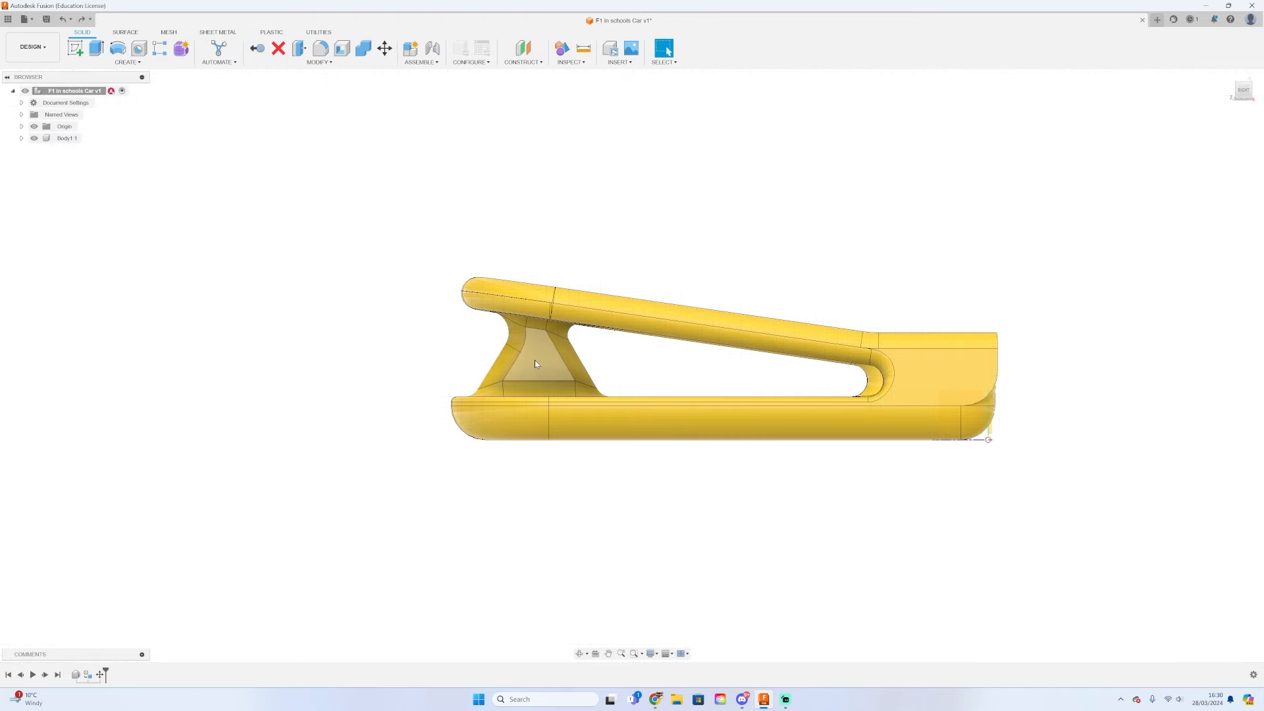
left_click(534, 361)
key("l")
scroll(372, 303, "up", 4)
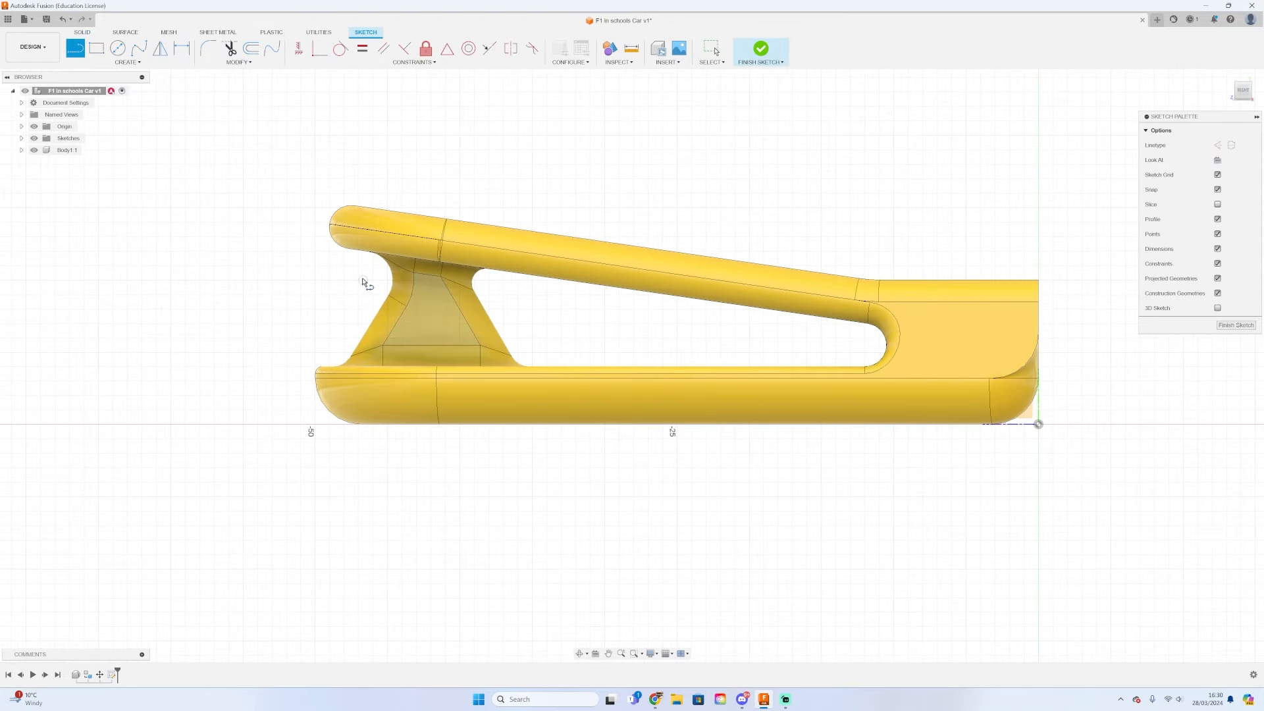
left_click(362, 280)
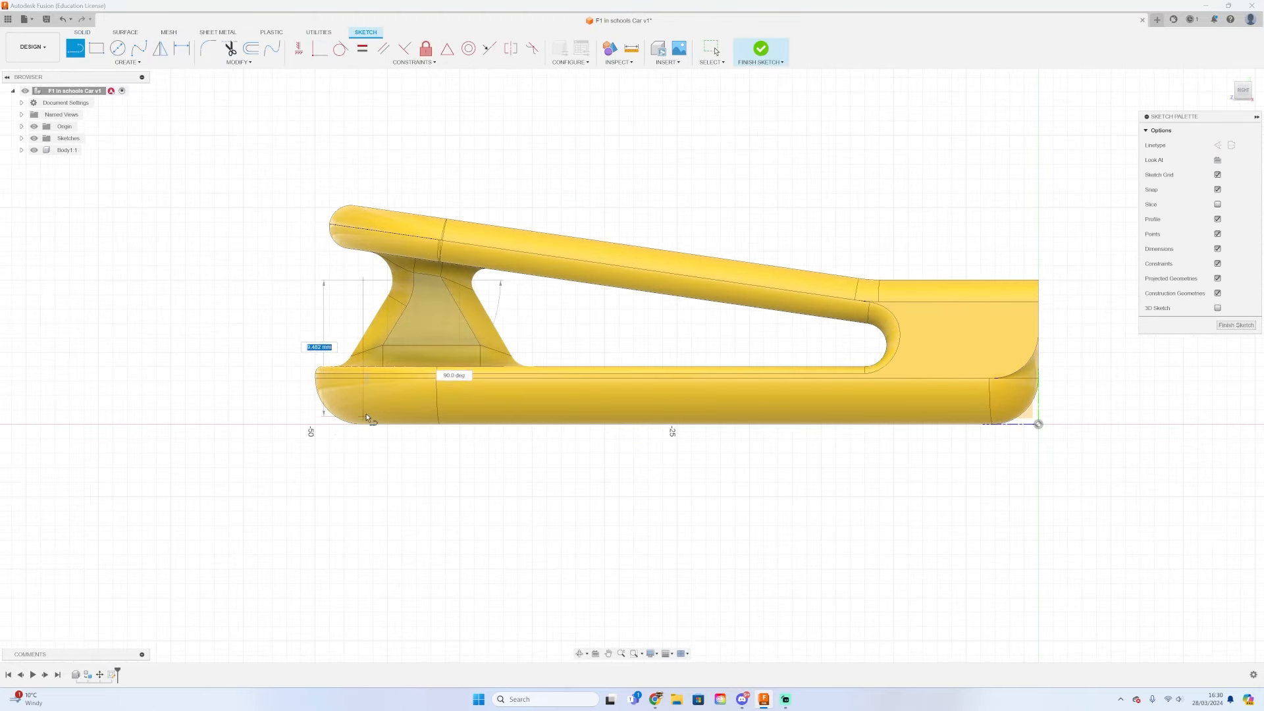
key("Escape")
key("ctrl+z")
- Begin moving the halo body and set its X distance to -24 mm to raise it above the origin
key("m")
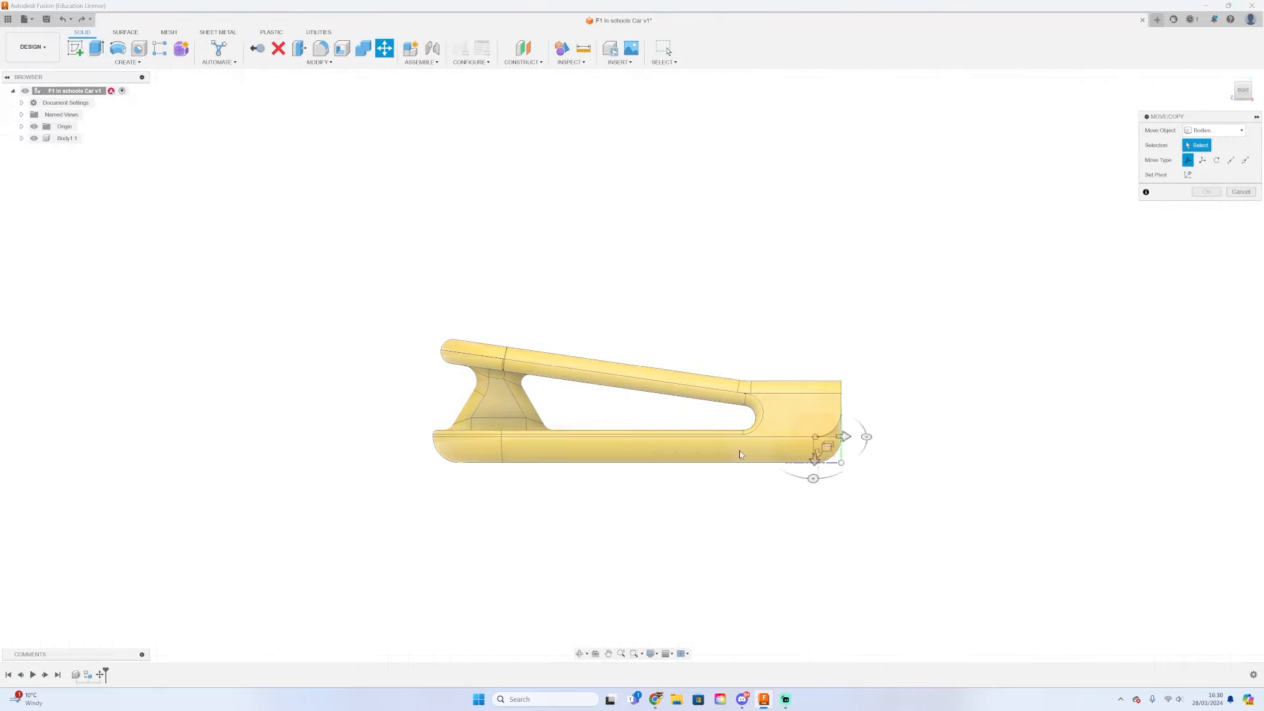
left_click(474, 387)
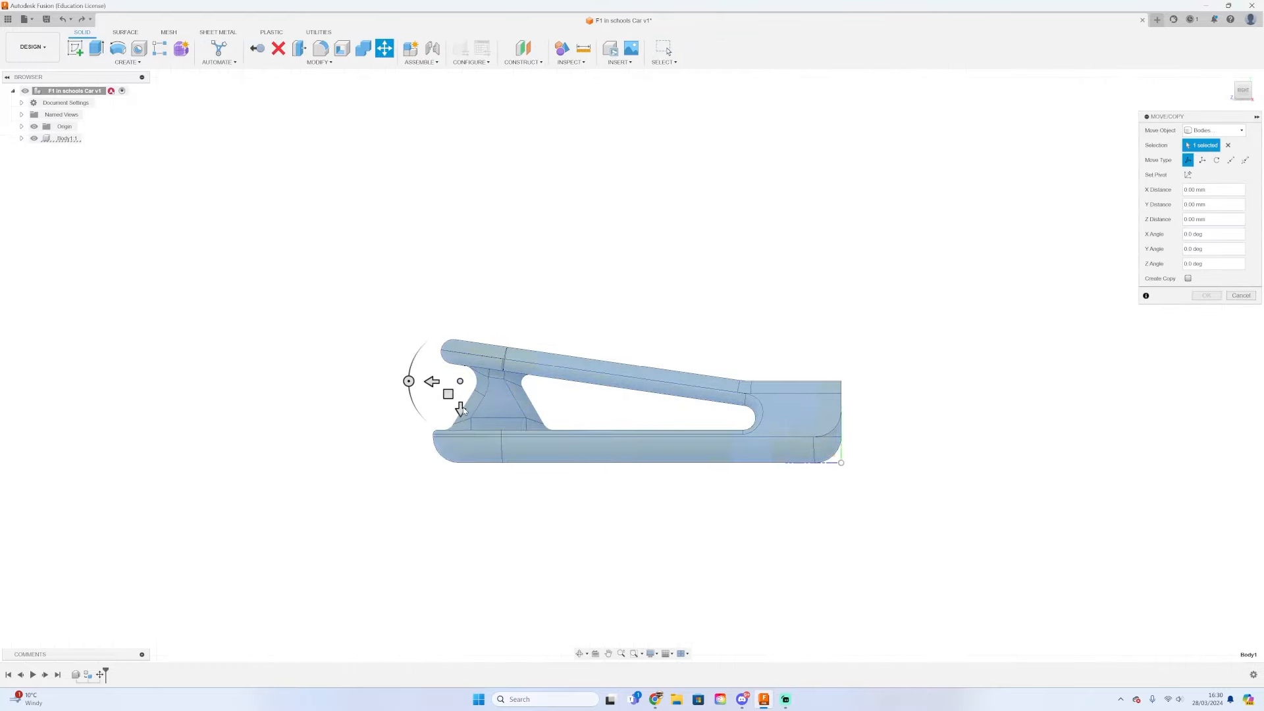
scroll(614, 553, "down", 3)
type("24")
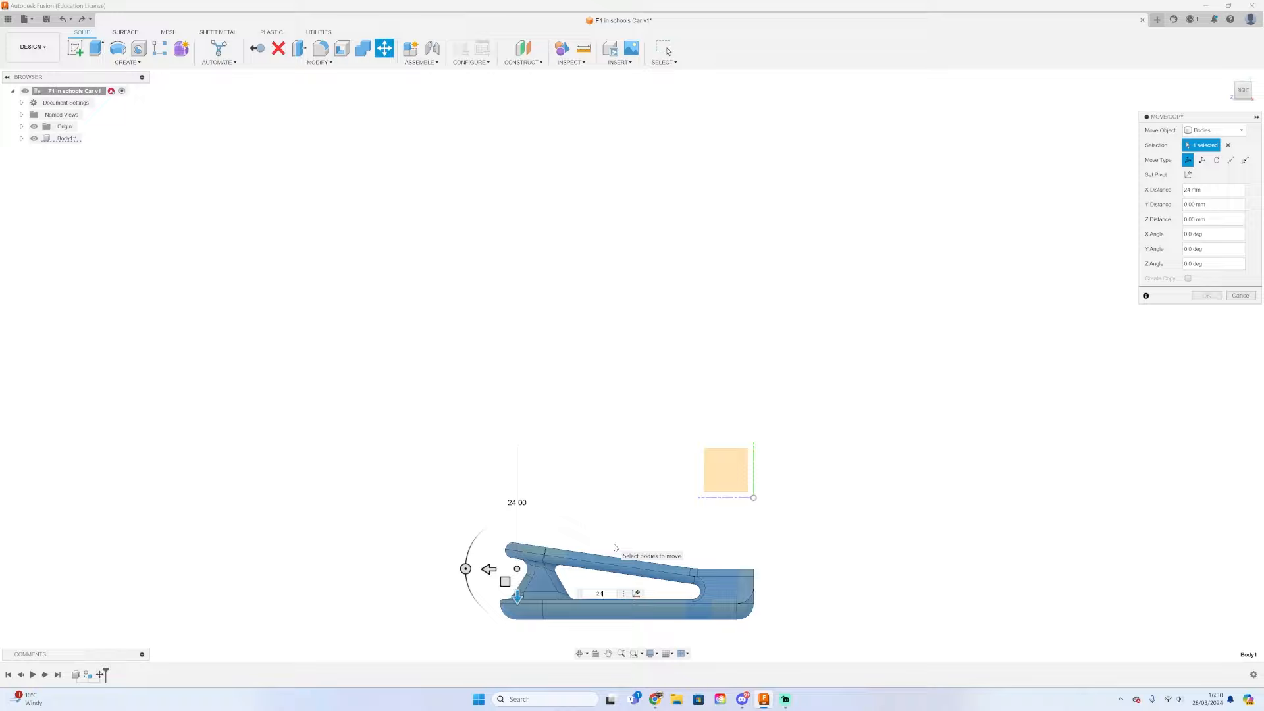
type("-")
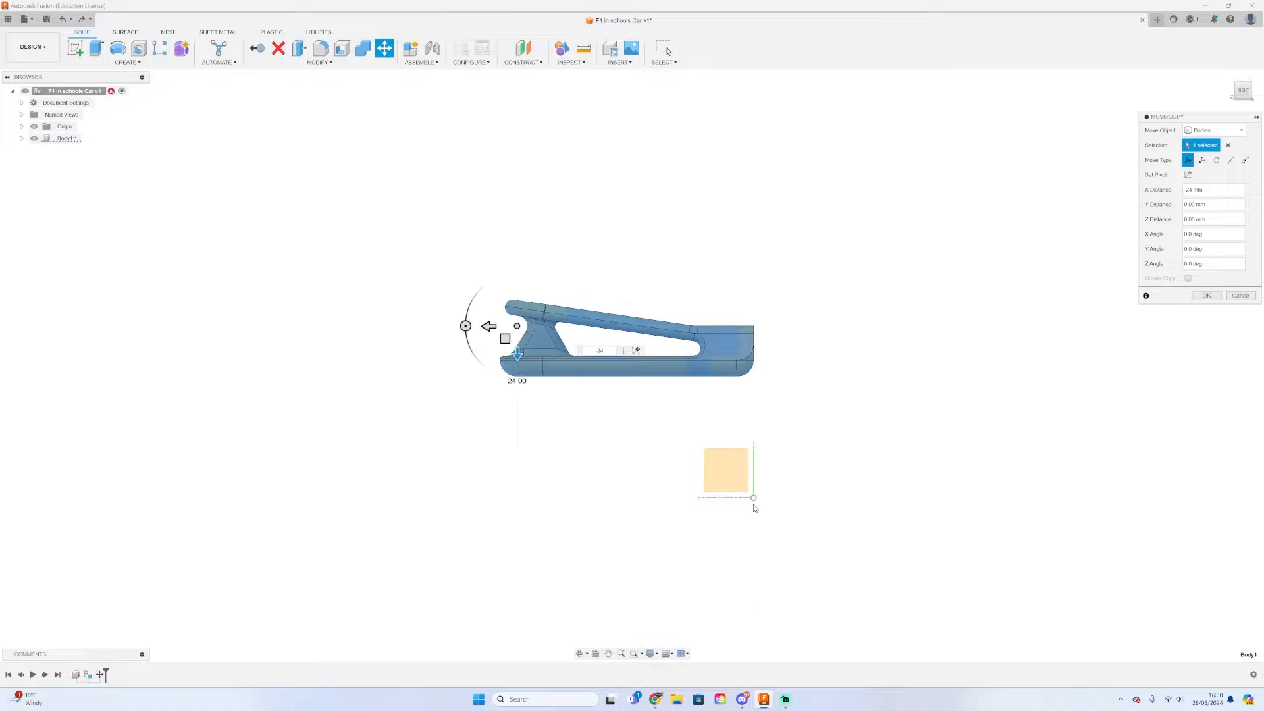
scroll(806, 462, "down", 2)
scroll(570, 382, "up", 4)
- Set the halo body's Y distance to 75 mm and apply the move
left_click(571, 335)
scroll(696, 393, "down", 3)
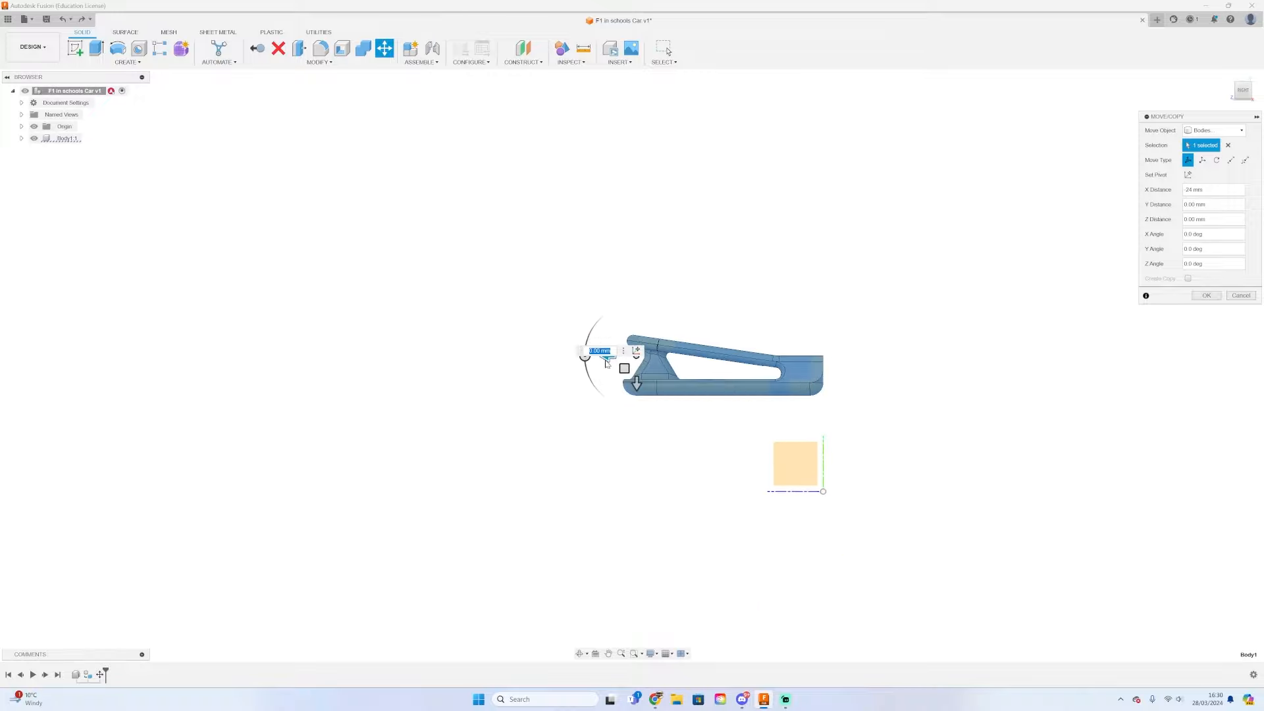
type("50")
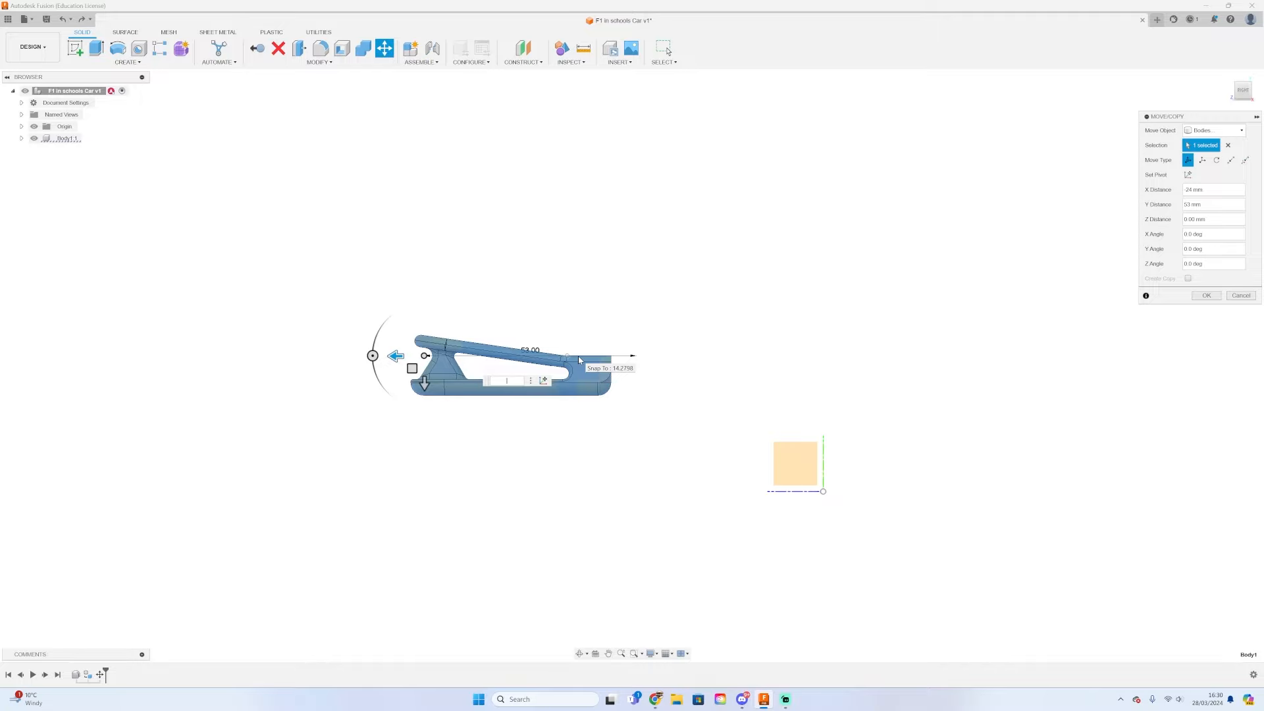
type("75")
key("Return")
key("l")
left_click(805, 462)
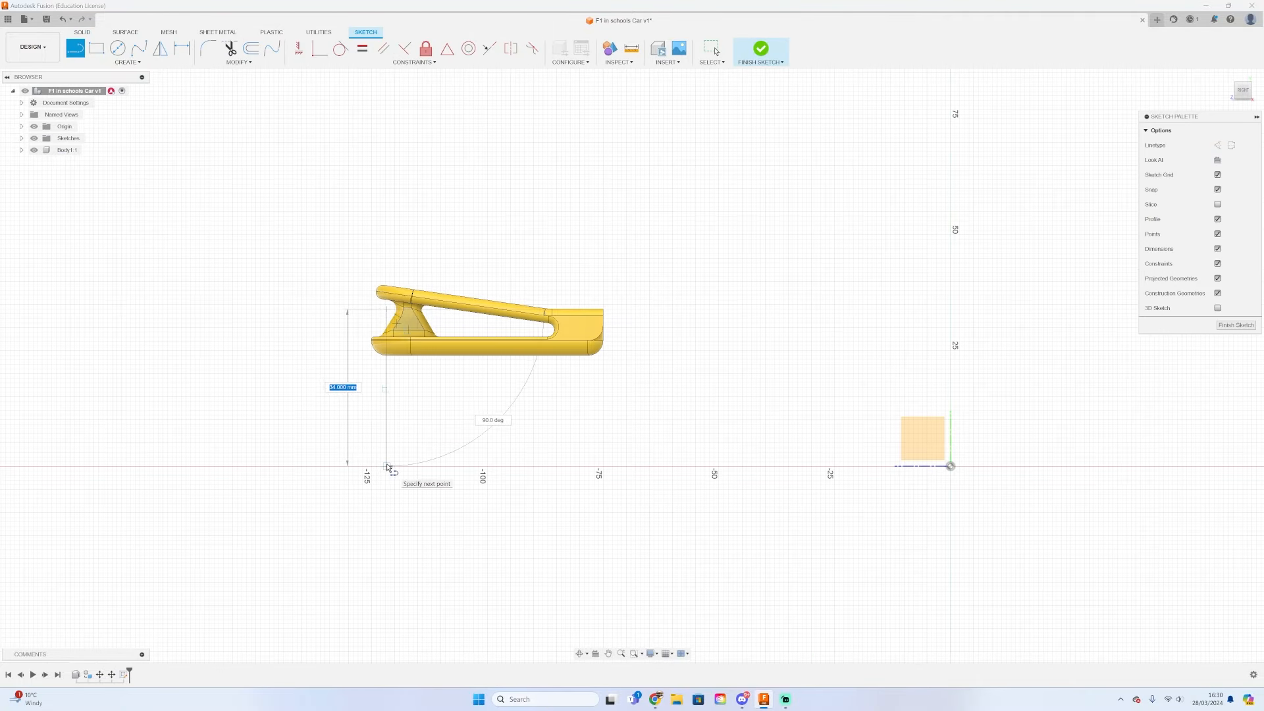
key("Escape")
key("ctrl+z")
- Start a sketch on the XY plane and draw a vertical 30.5 mm line up from the origin
key("c")
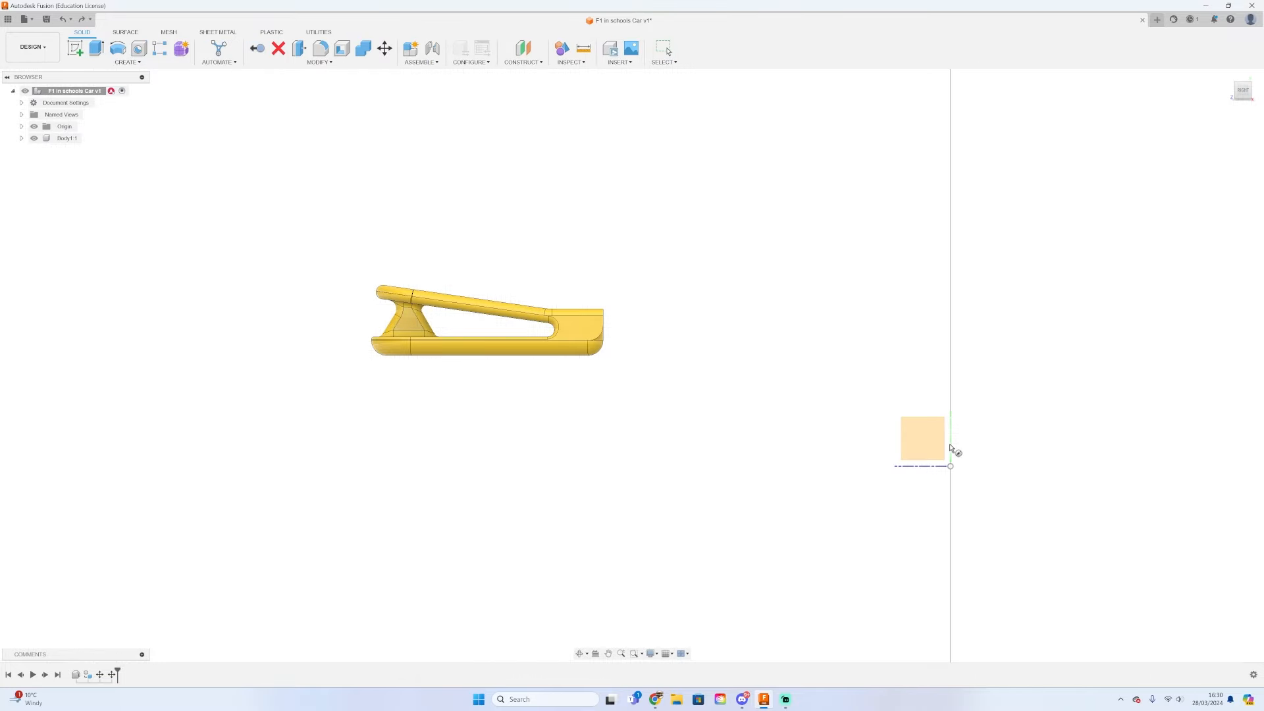
left_click(951, 447)
scroll(759, 563, "down", 3)
scroll(711, 375, "up", 5)
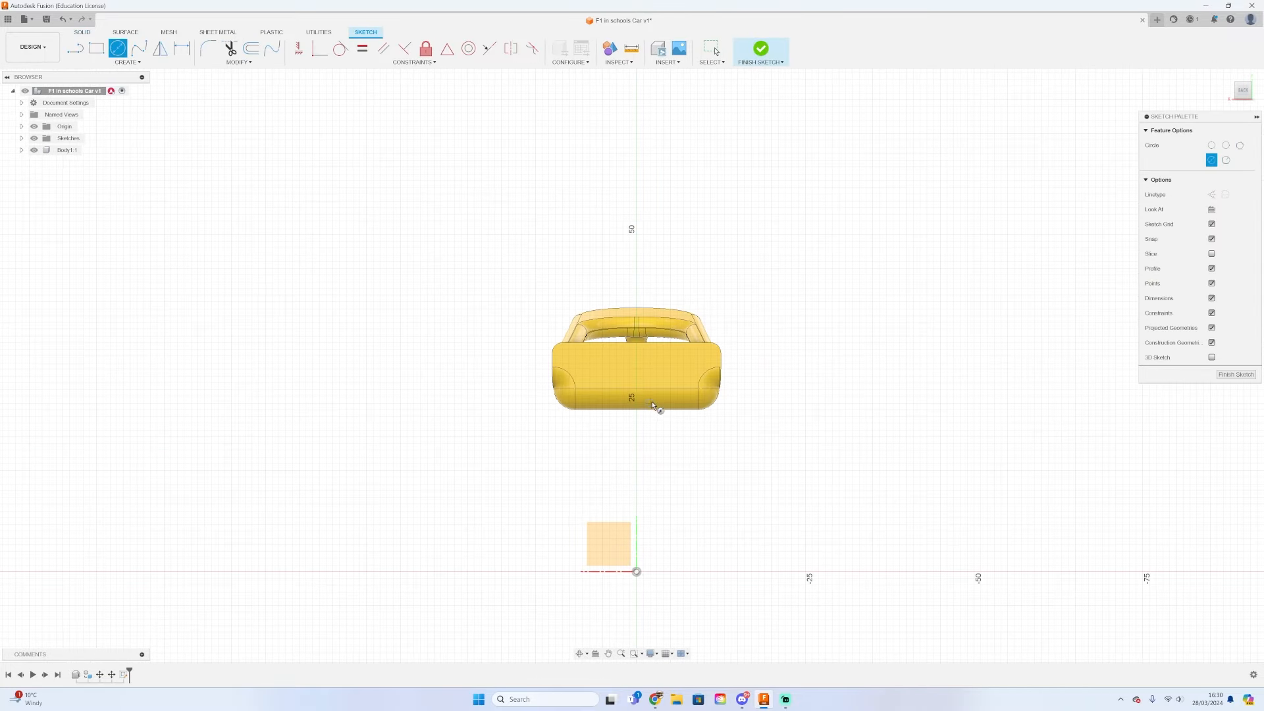
key("l")
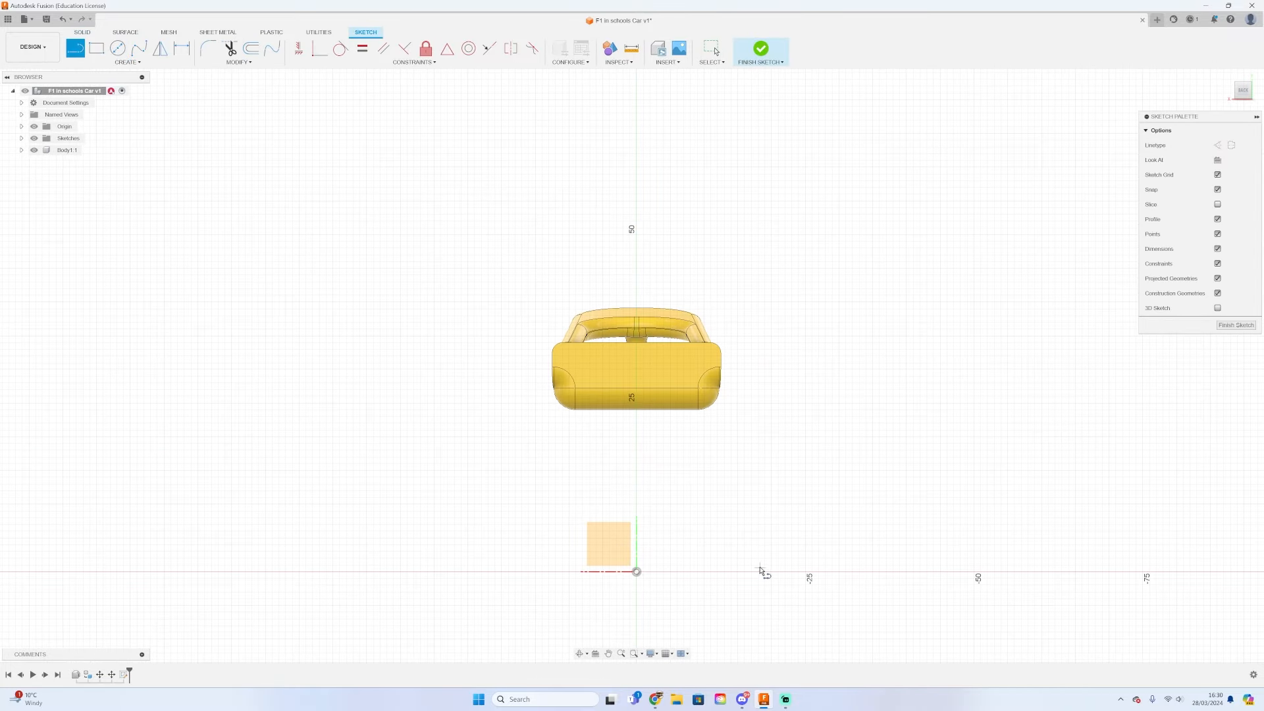
left_click(636, 571)
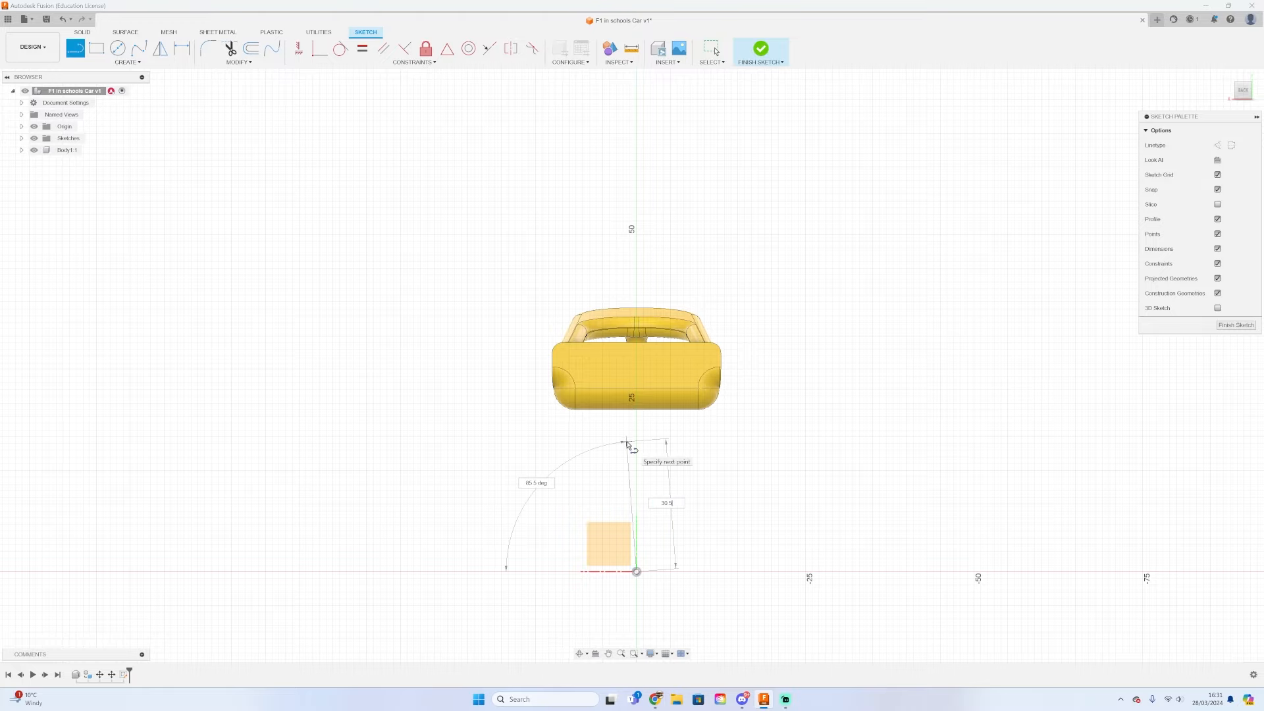
key("Return")
scroll(638, 388, "up", 3)
- Draw a 24 mm diameter circle centred on the vertical line's upper end, delete the guide line and finish the sketch
key("c")
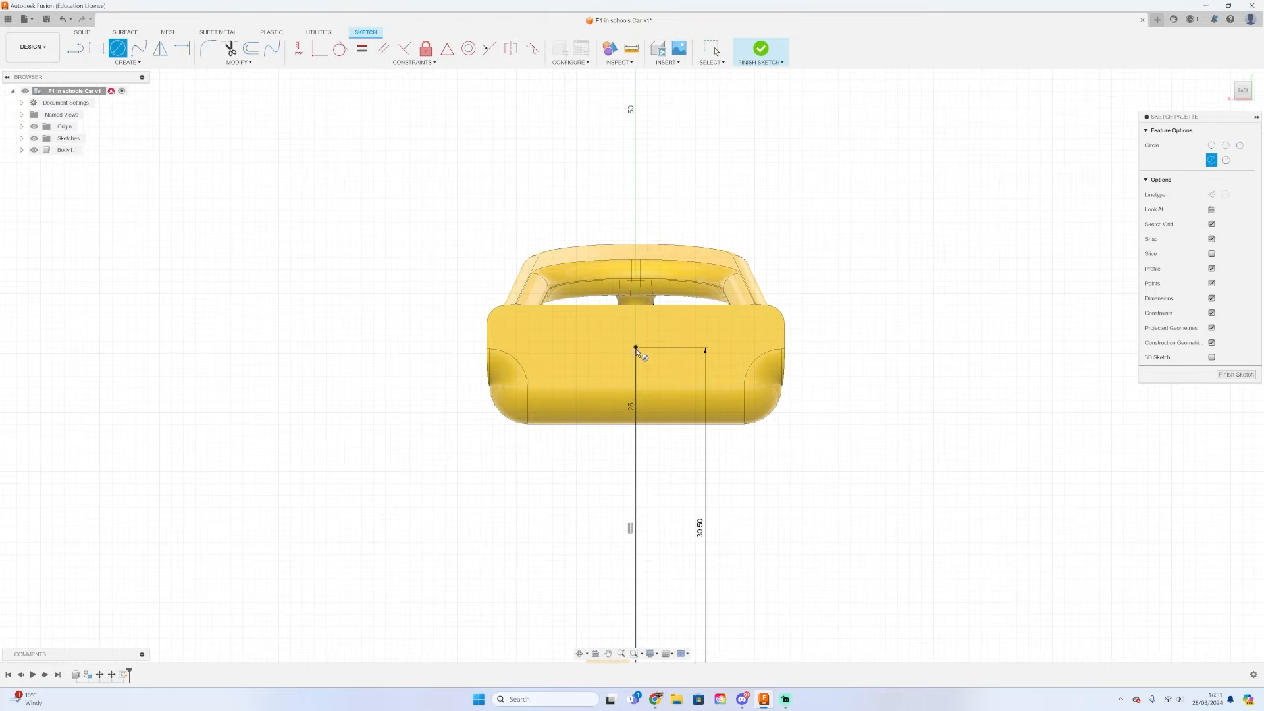
left_click(636, 348)
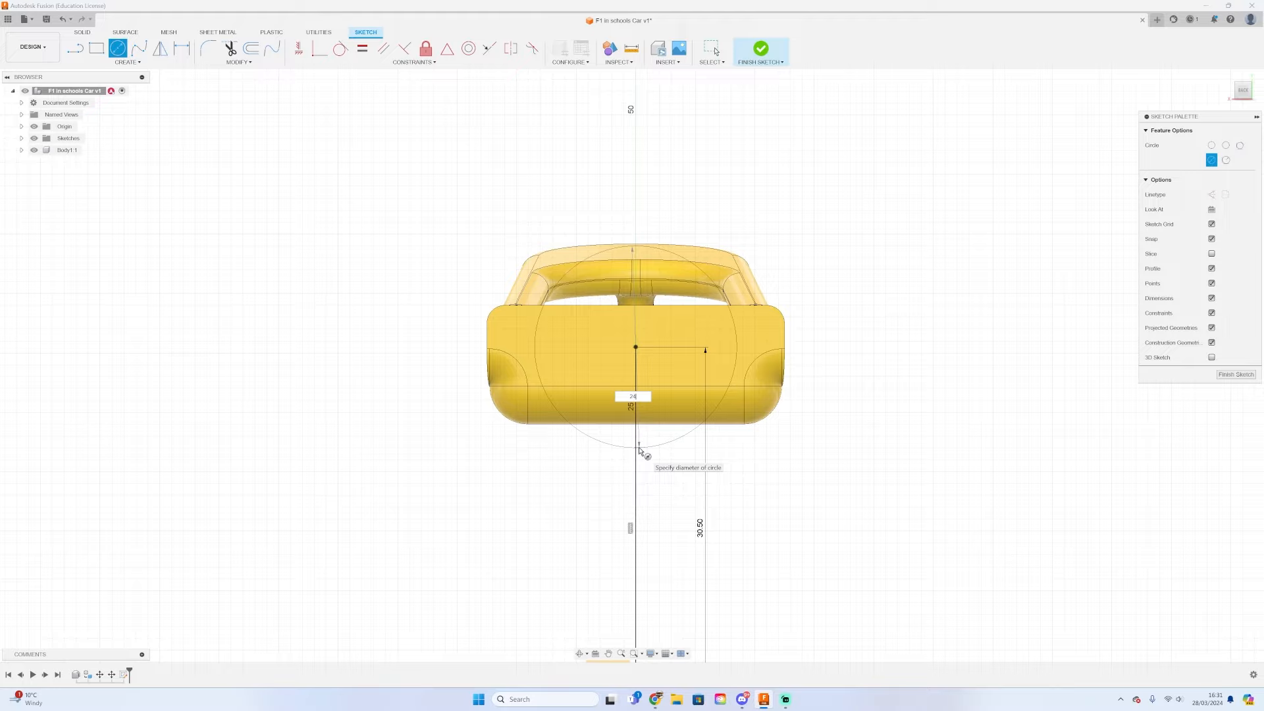
type("24")
key("Return")
key("Escape")
key("Delete")
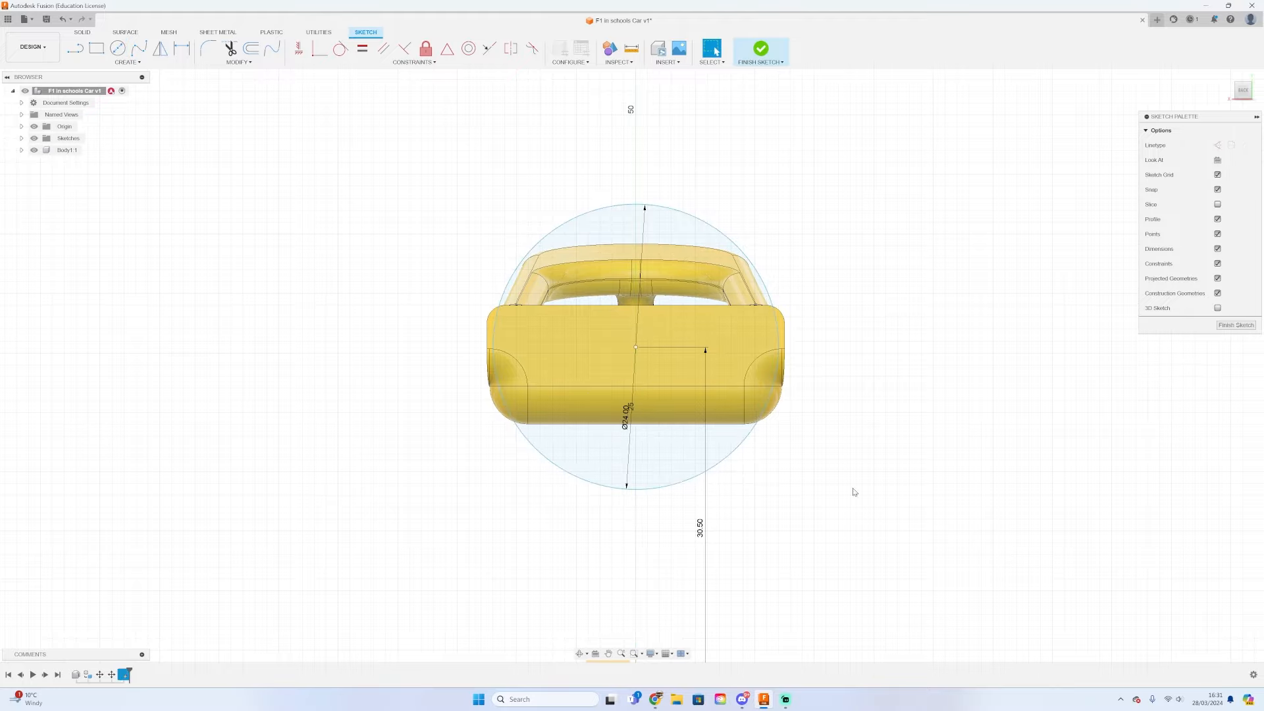
left_click(1237, 325)
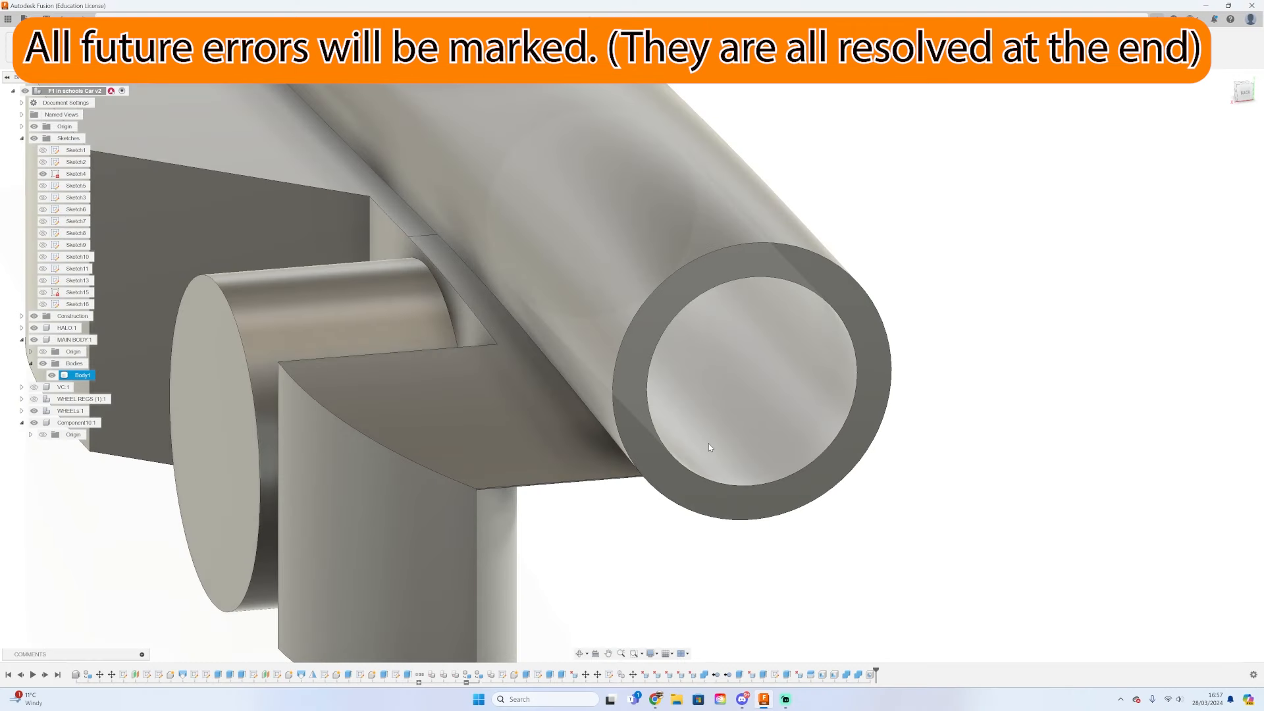
- Measure the wall thickness between the inner and outer circular edges at the open end of the cartridge chamber
key("i")
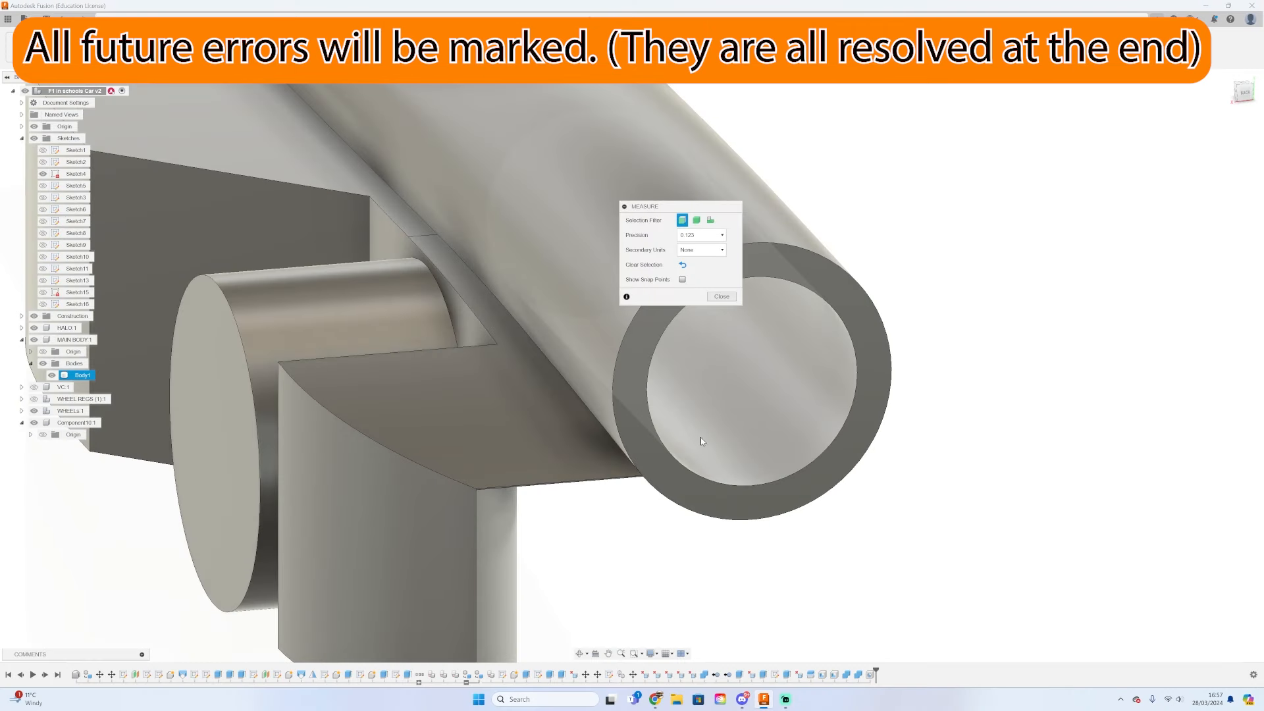
left_click(792, 482)
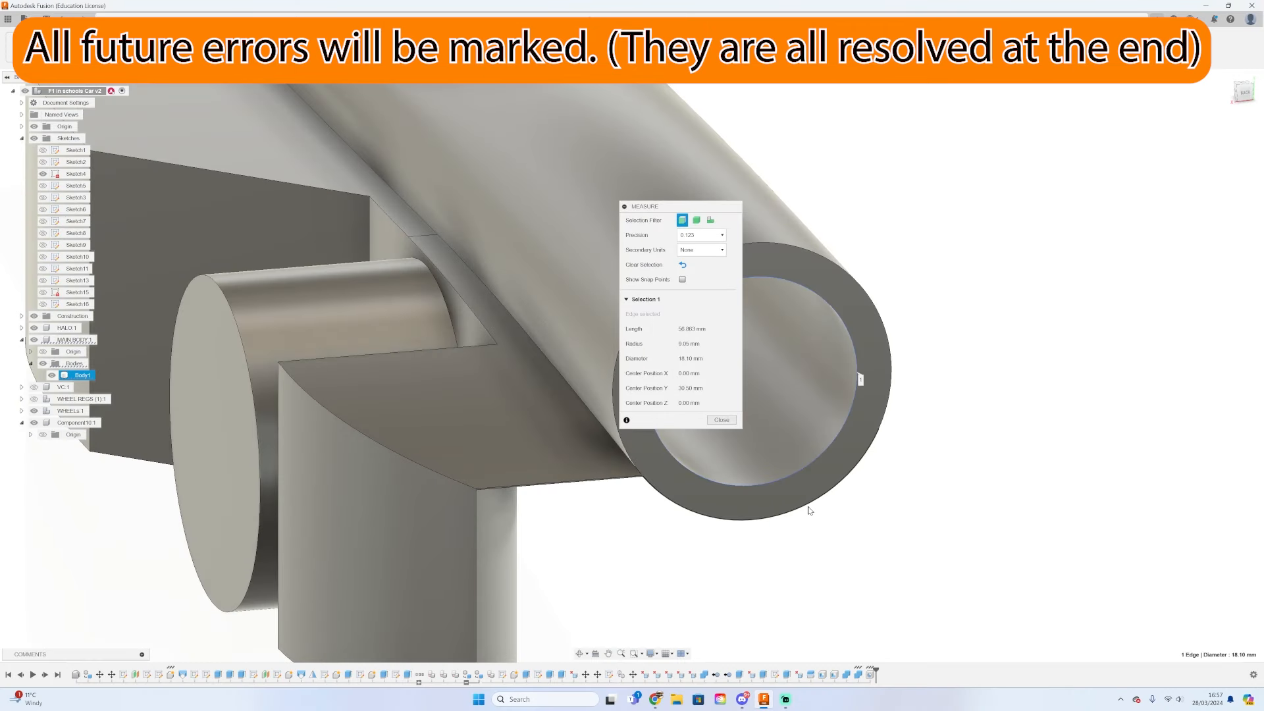
left_click(810, 510)
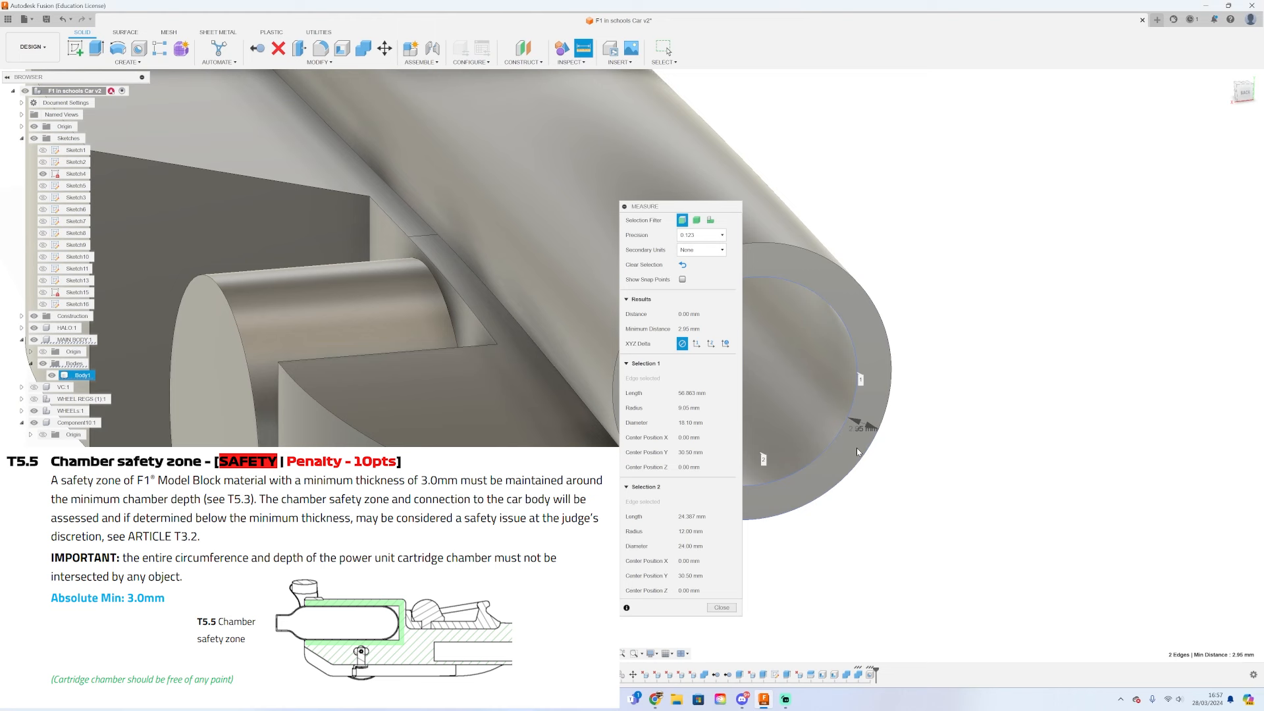
scroll(860, 427, "up", 3)
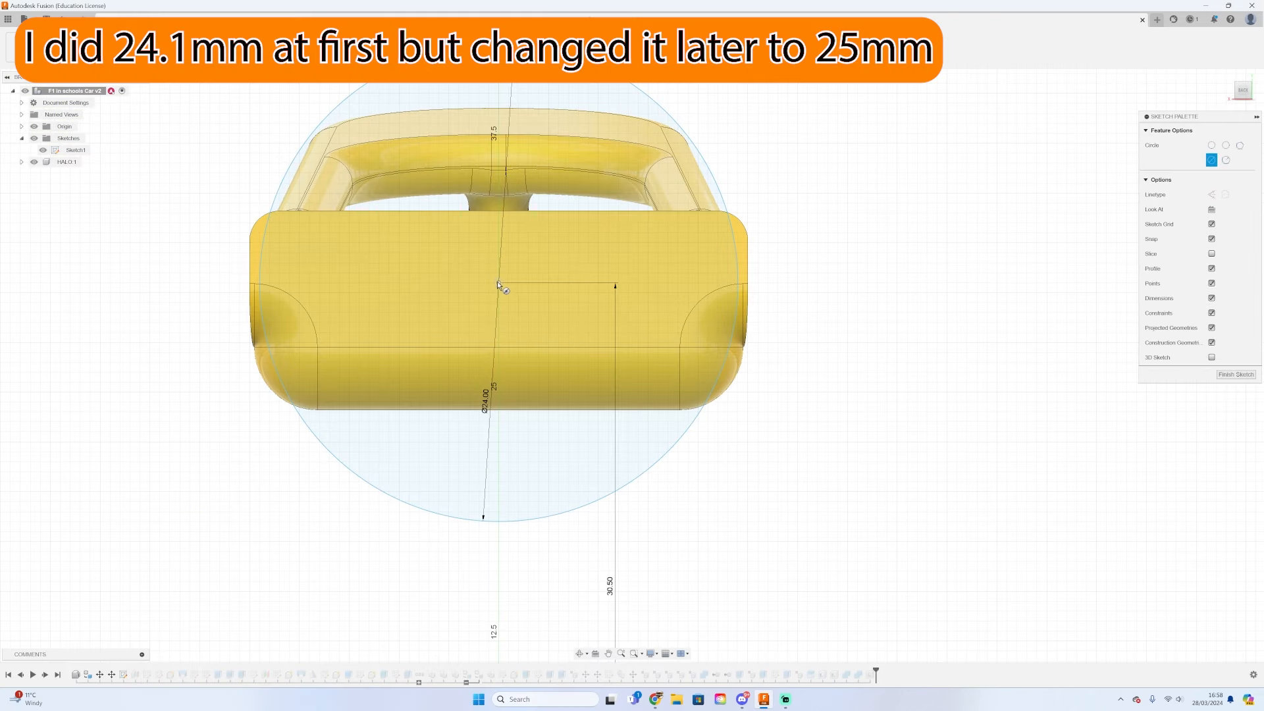
- Draw a 24.1 mm diameter circle concentric with the existing 24 mm circle in the first sketch
type(".1")
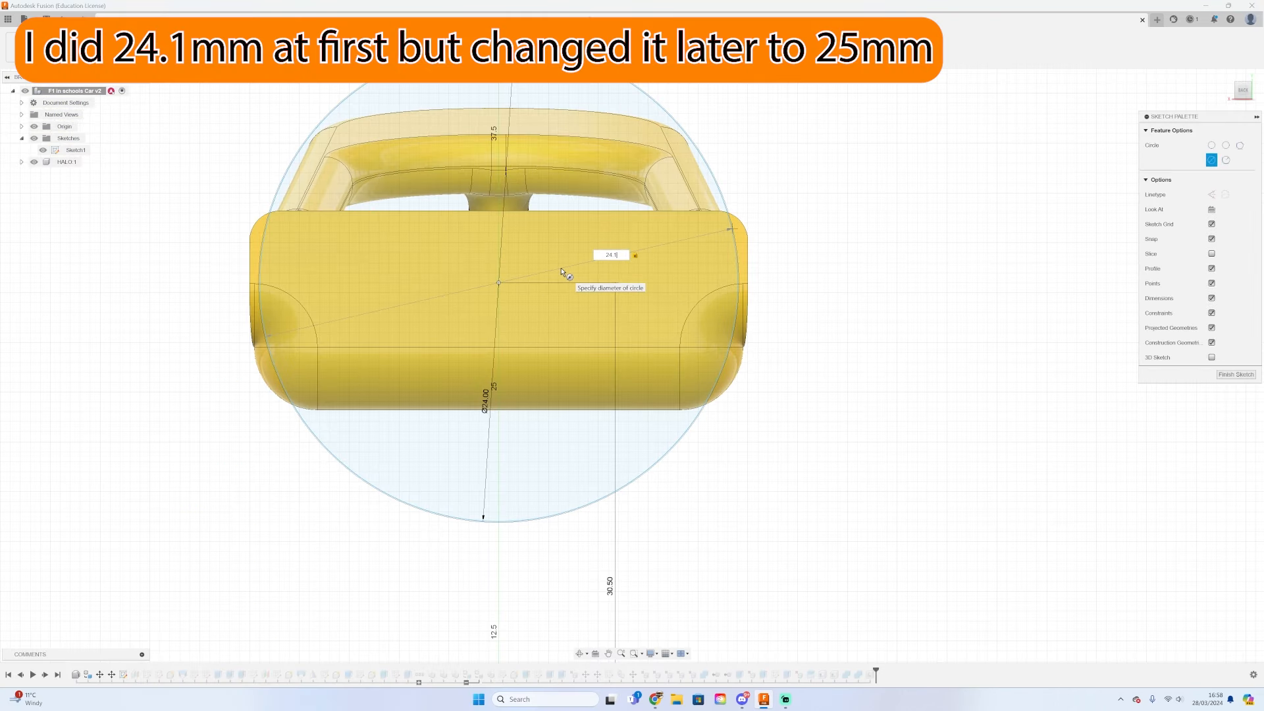
key("Return")
scroll(715, 220, "up", 5)
key("Escape")
left_click(716, 223)
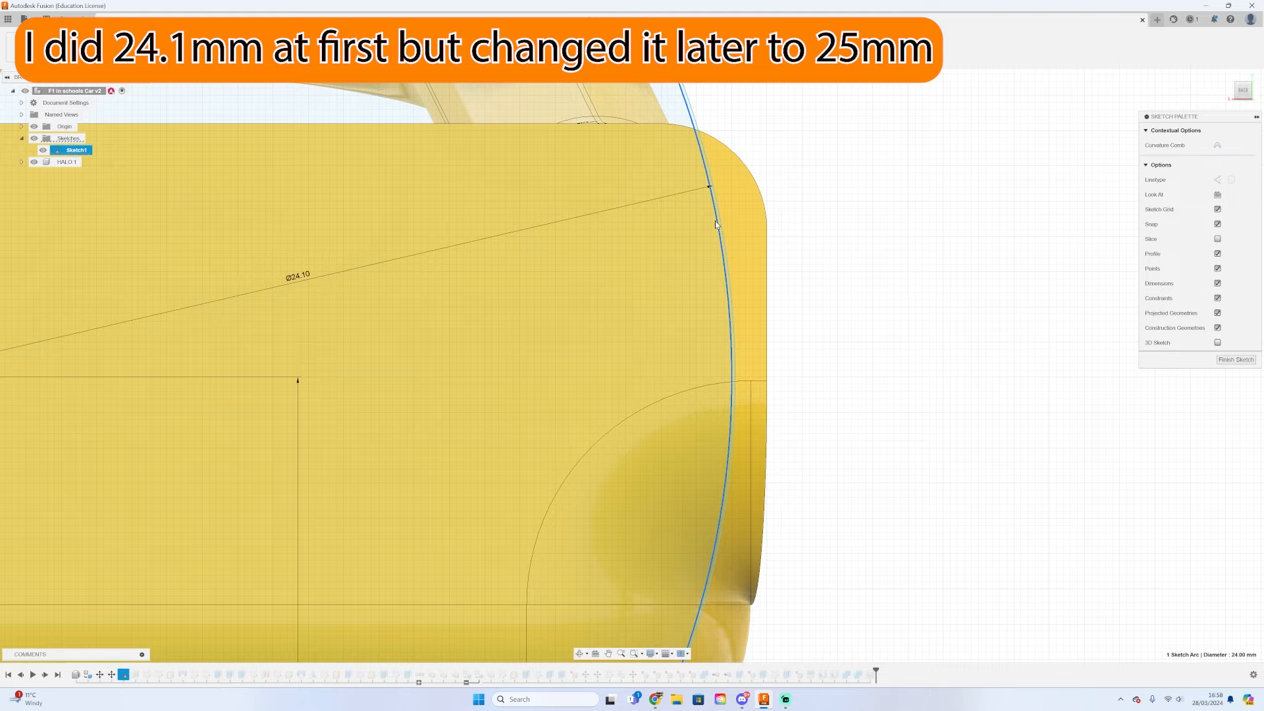
key("Escape")
scroll(804, 225, "down", 5)
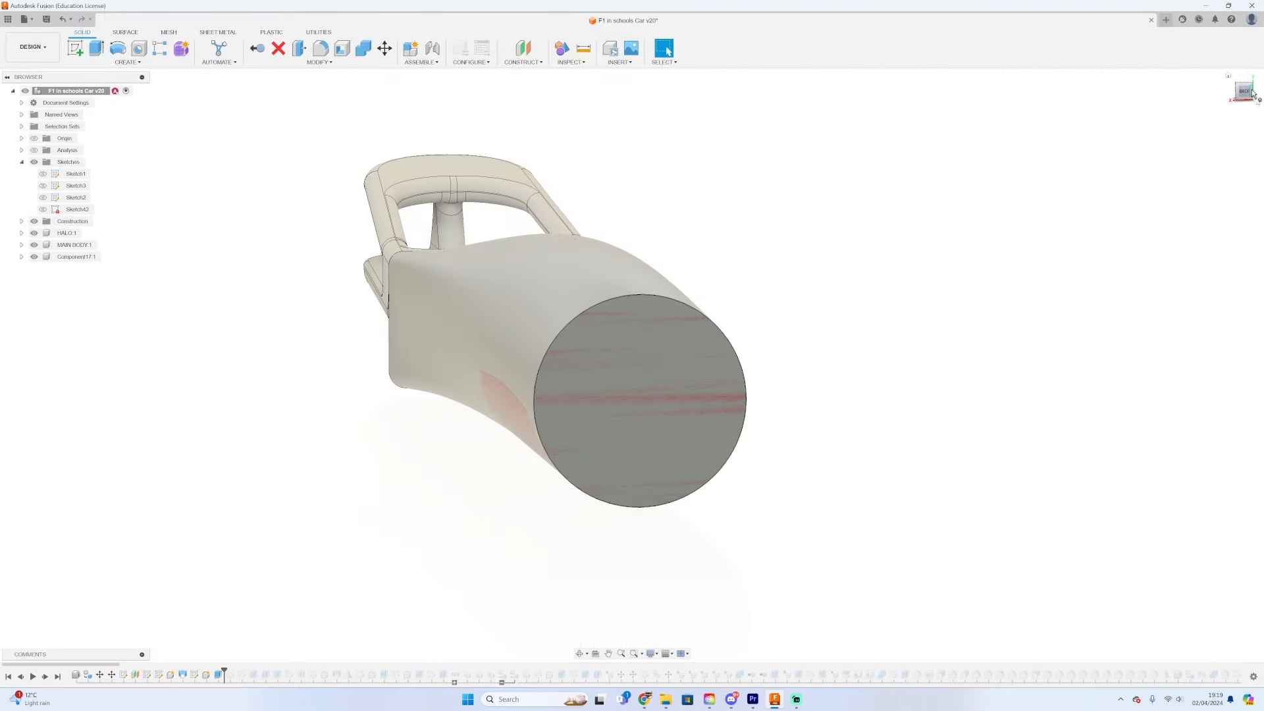
- Draw a second circle on the offset plane, centred on and matching the first 24 mm circle, and finish the sketch
mouse_move(1254, 95)
left_mouse_down()
mouse_move(1205, 91)
mouse_move(1255, 94)
left_mouse_up()
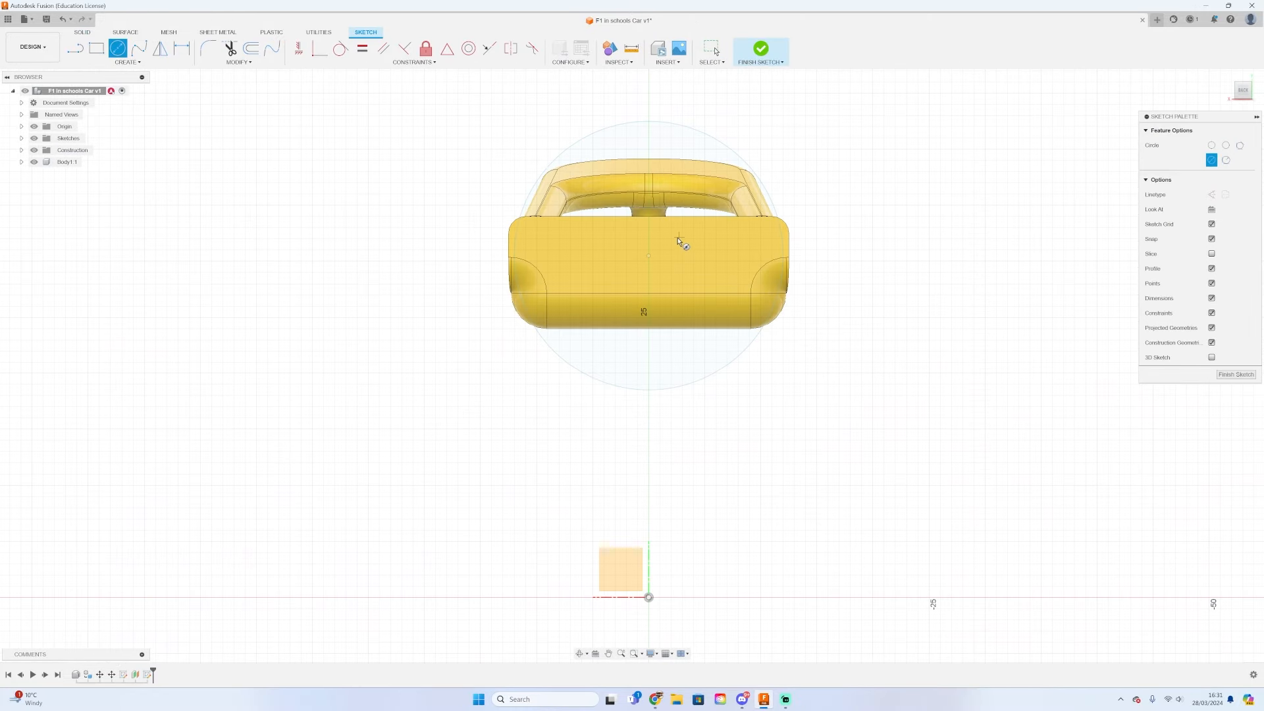
scroll(648, 257, "up", 3)
left_click(648, 256)
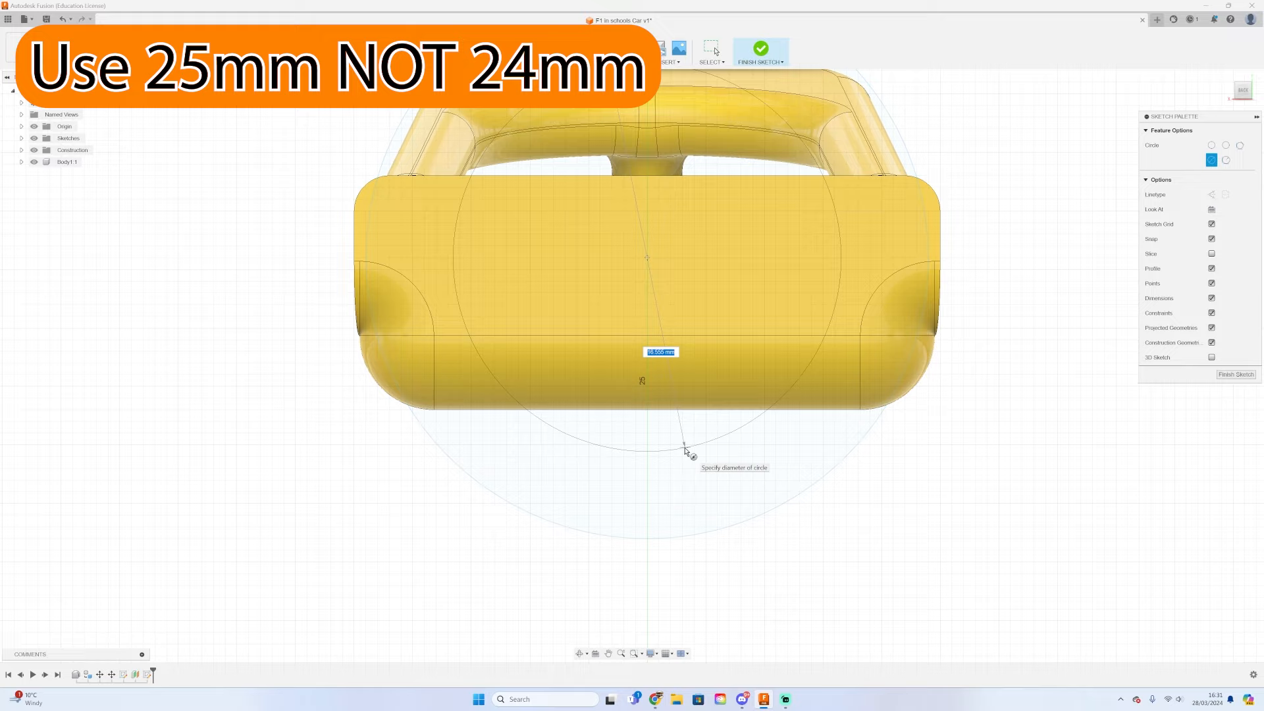
key("Return")
key("Escape")
scroll(607, 458, "down", 3)
left_click(771, 50)
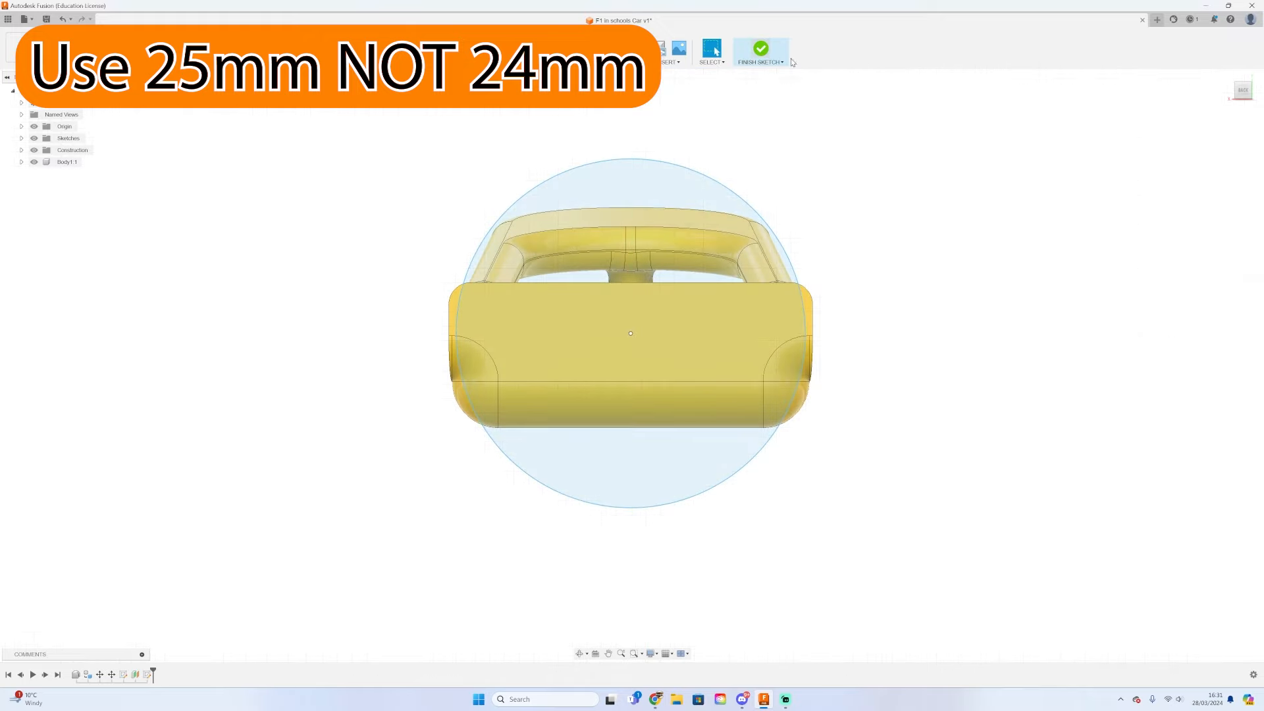
- Start a rectangle sketch on the flat end face of the halo that faces the circles
left_click(1243, 89)
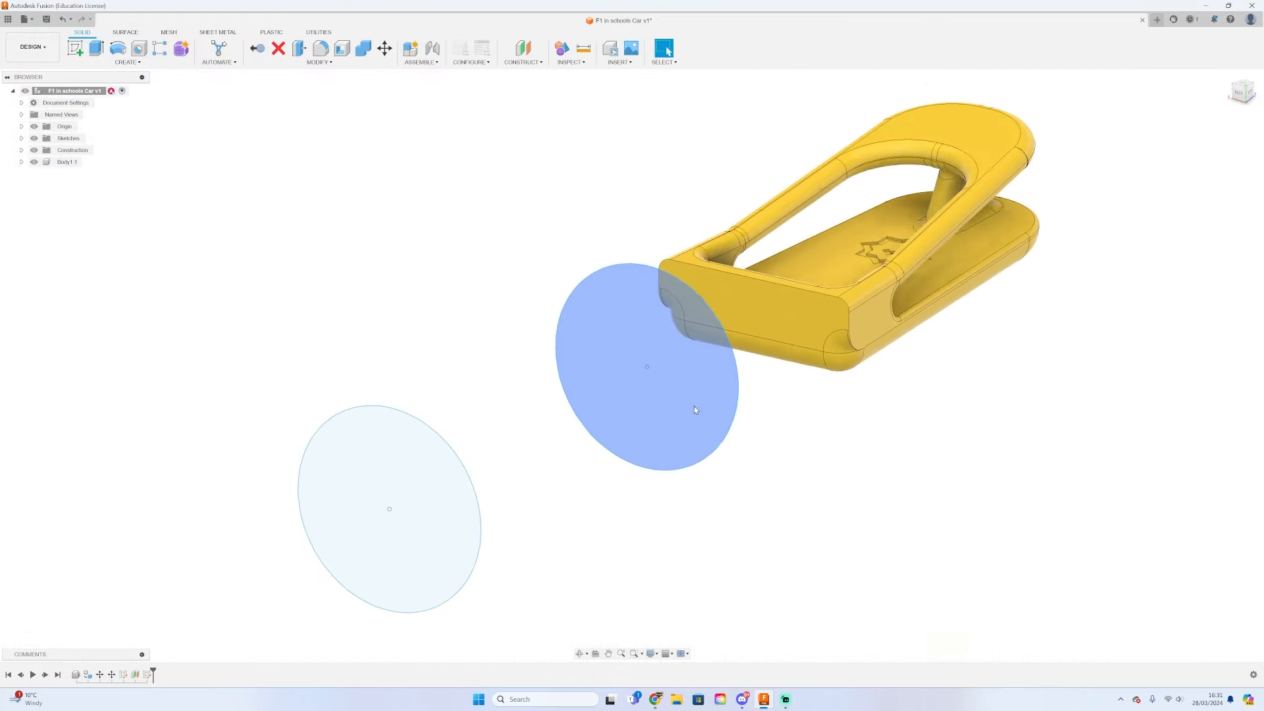
key("r")
left_click(785, 330)
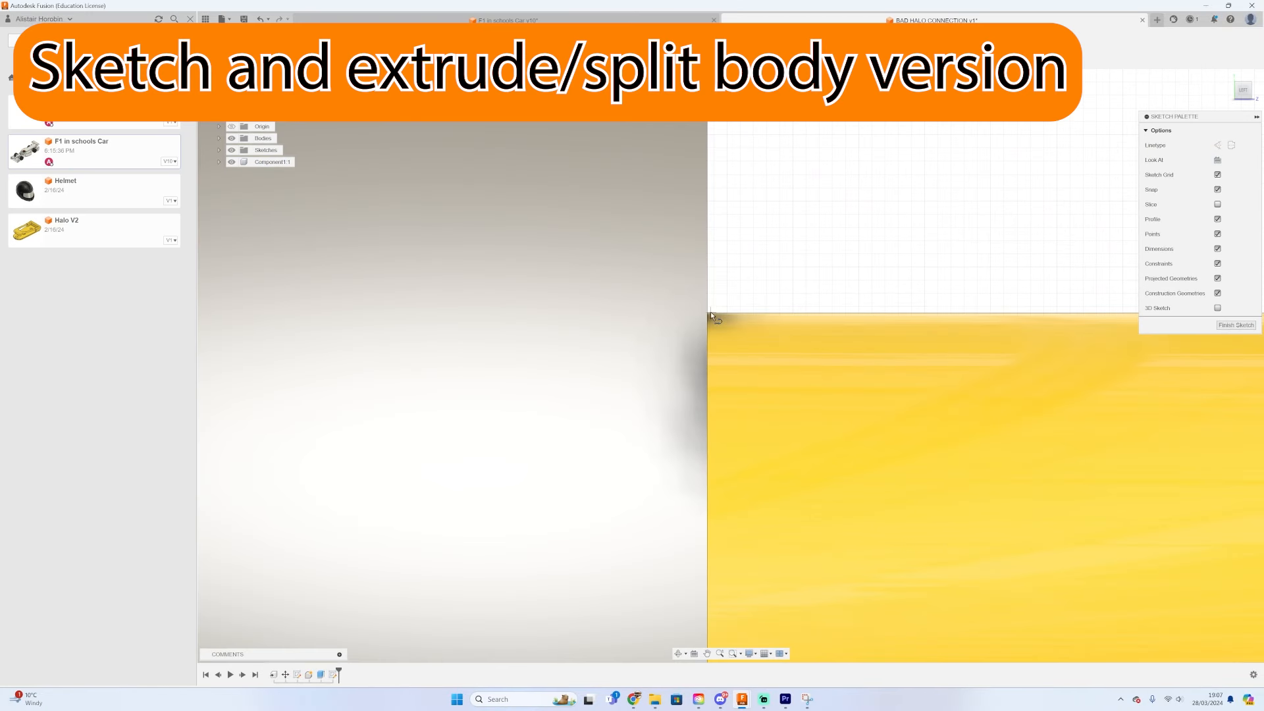
- Sketch a sloping line from the halo's upper corner at the cylinder's end to a point above the cylinder's top edge
left_click(709, 313)
scroll(848, 432, "down", 10)
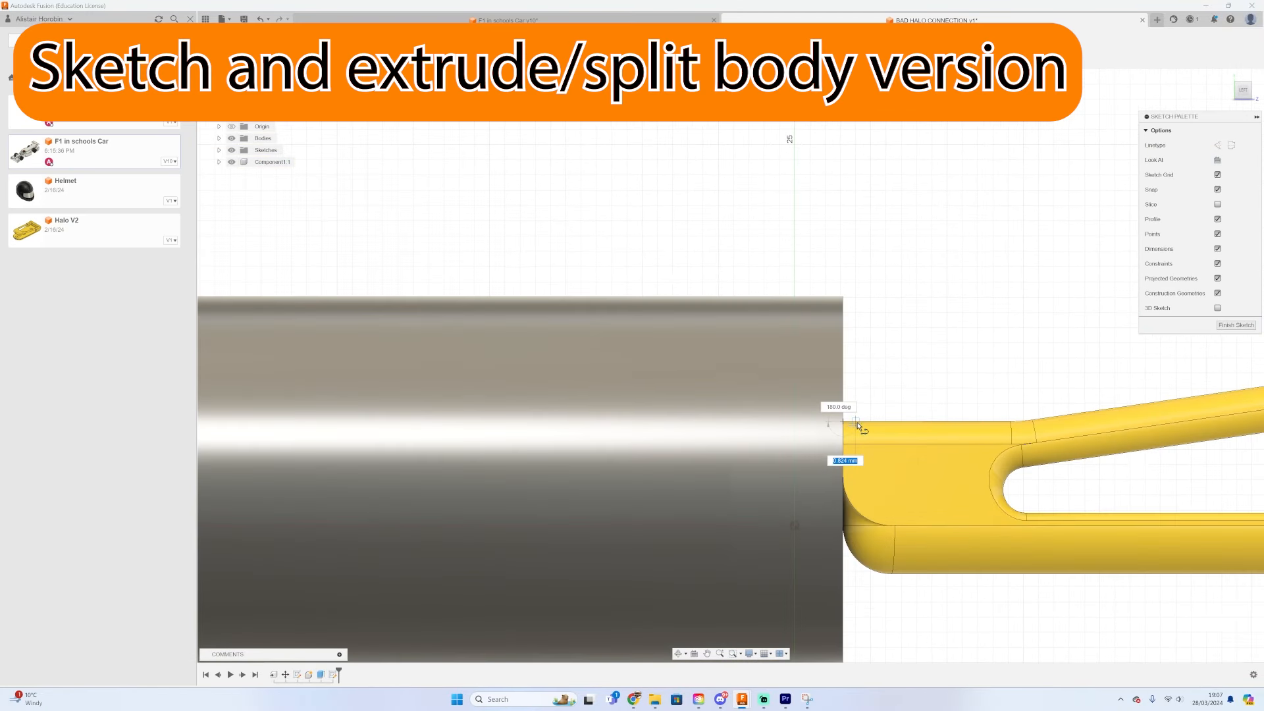
scroll(857, 422, "down", 3)
left_click(569, 337)
key("Escape")
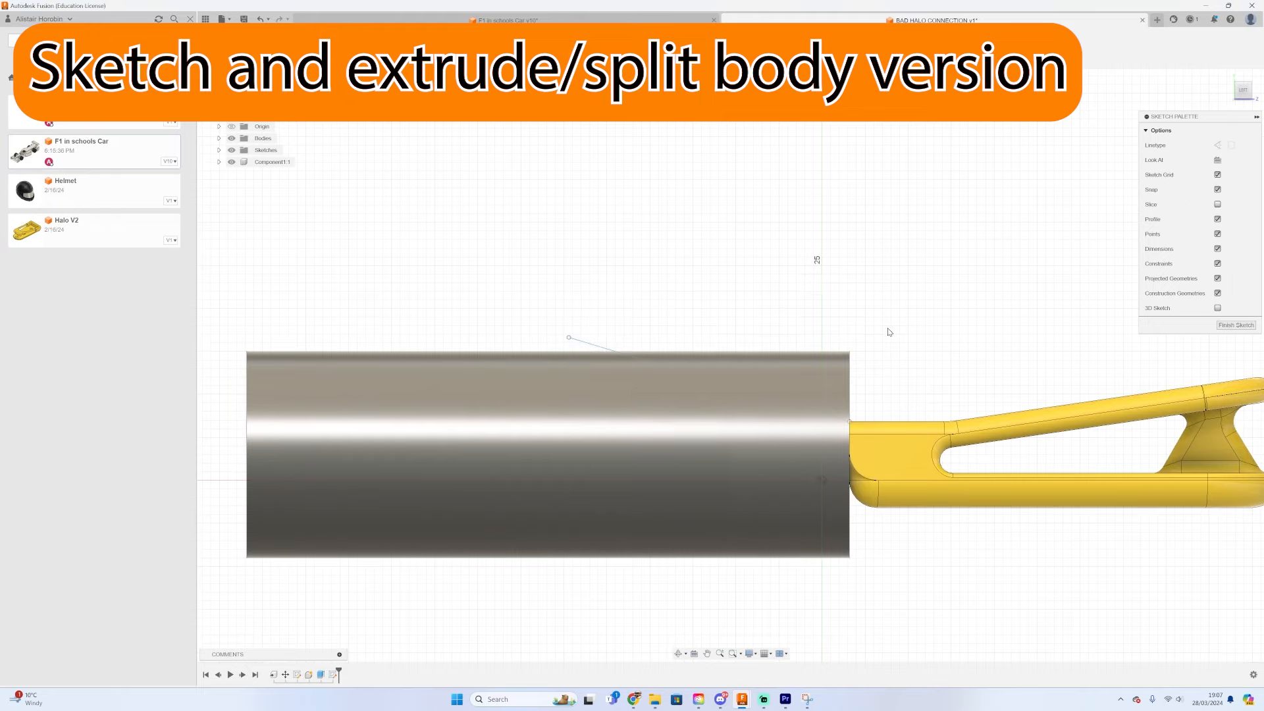
- Split the cylinder body along the sloping sketch line and remove the cut-off upper wedge
left_click(496, 49)
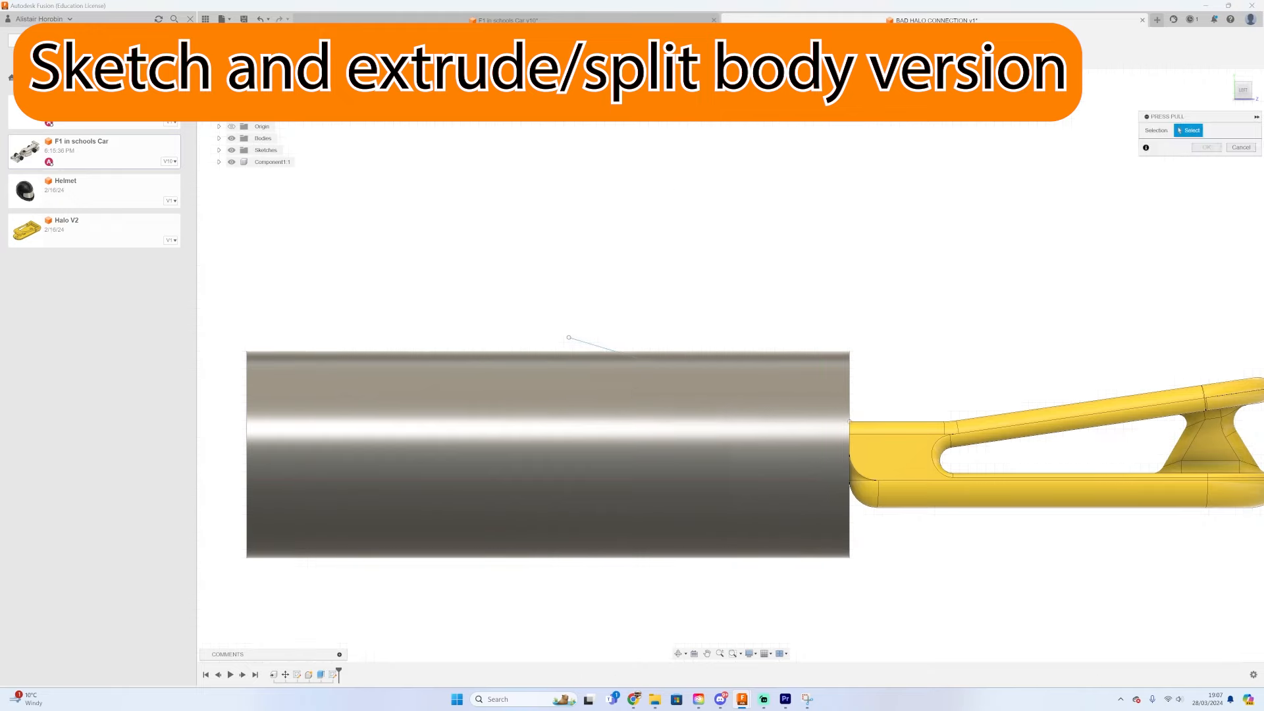
left_click(517, 62)
left_click(474, 175)
left_click(655, 383)
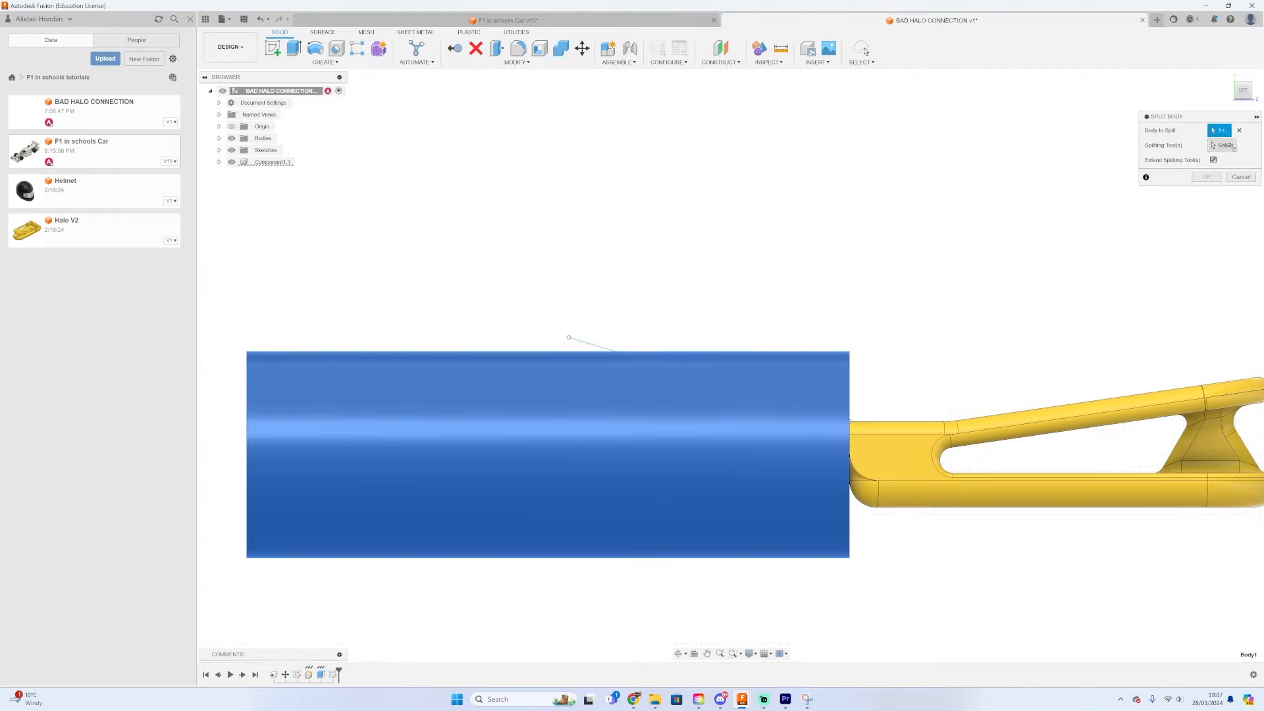
left_click(588, 344)
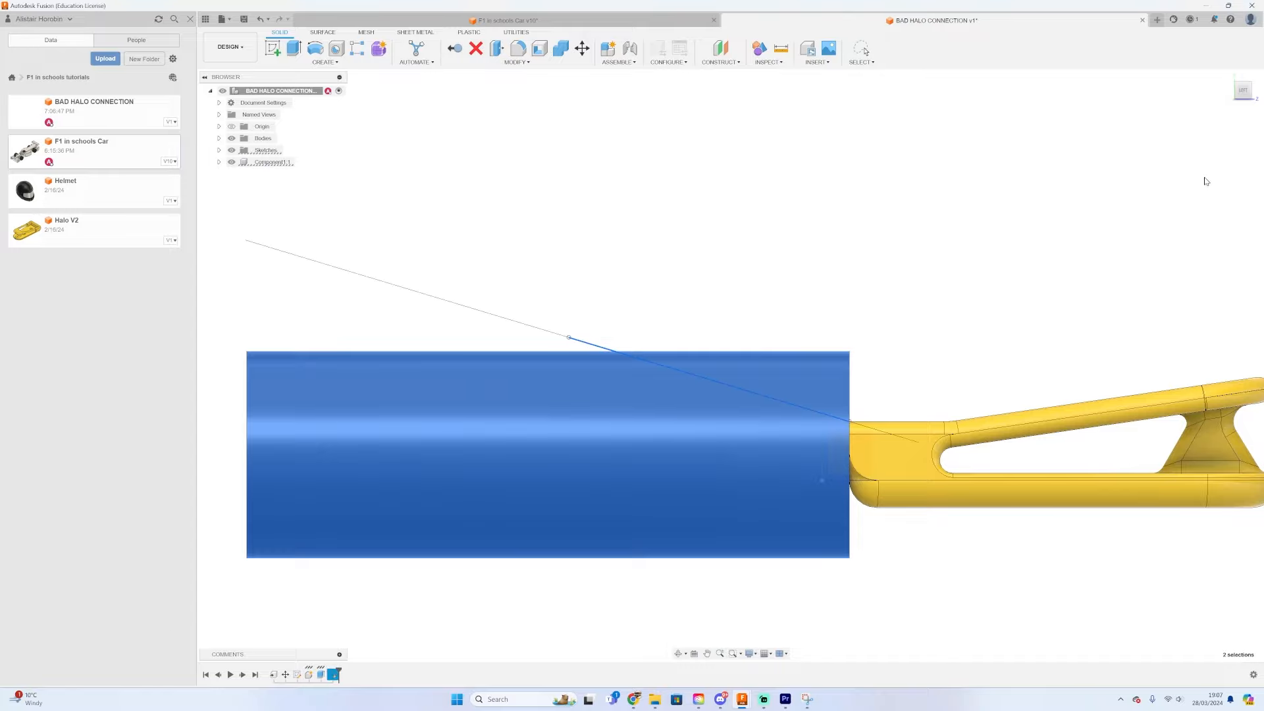
left_click(1206, 177)
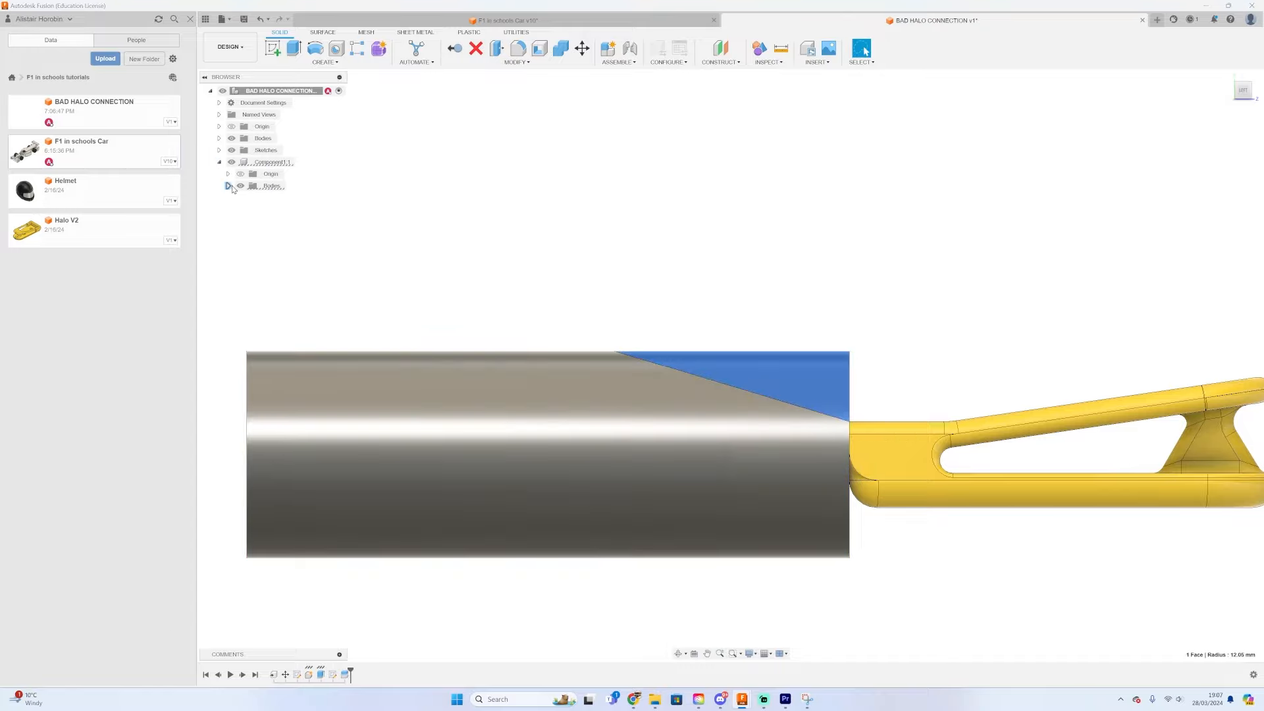
right_click(280, 198)
left_click(309, 353)
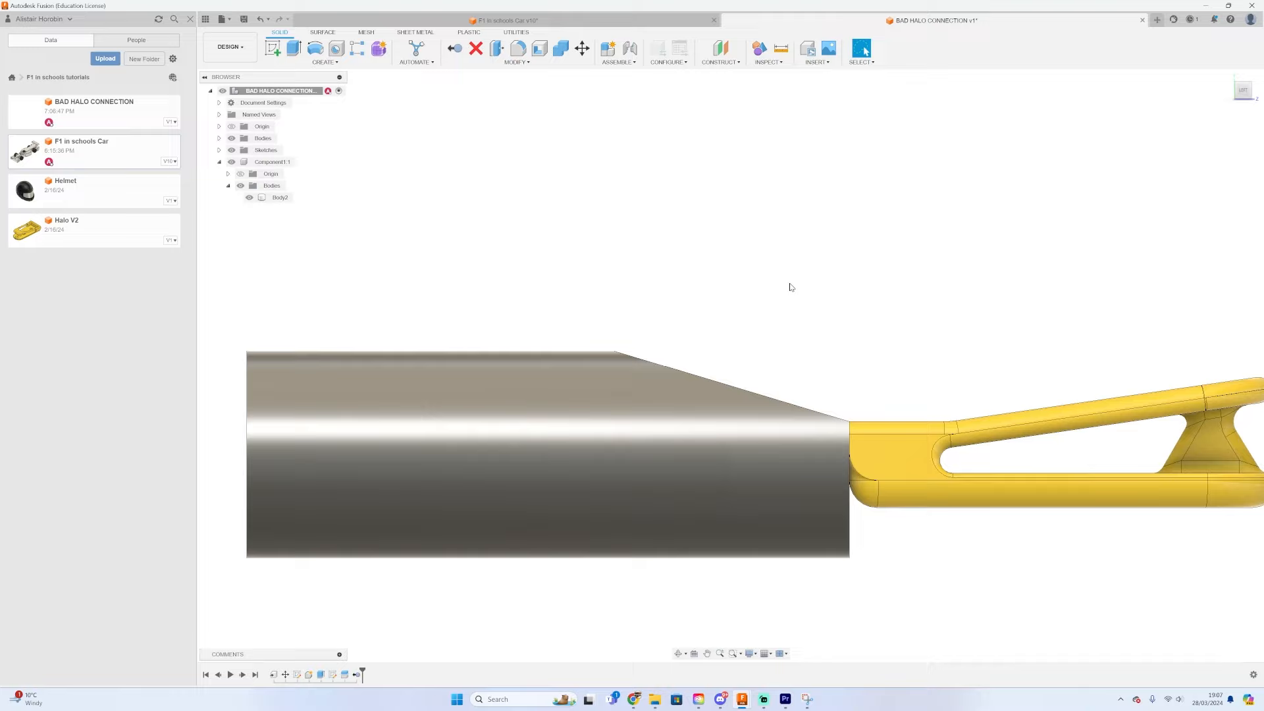
- Fillet the curved edge between the sloped cut face and the cylinder with a 0.75 mm radius
left_click(1247, 103)
key("f")
left_click(642, 327)
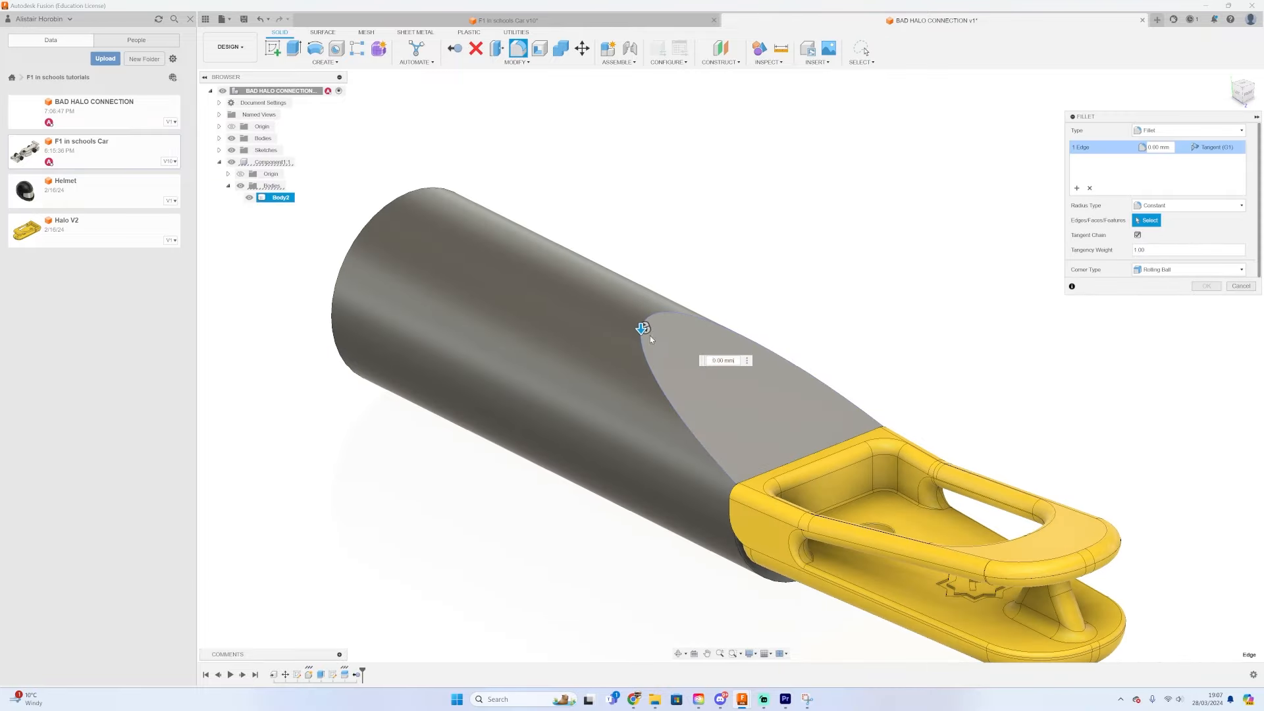
type("0.75")
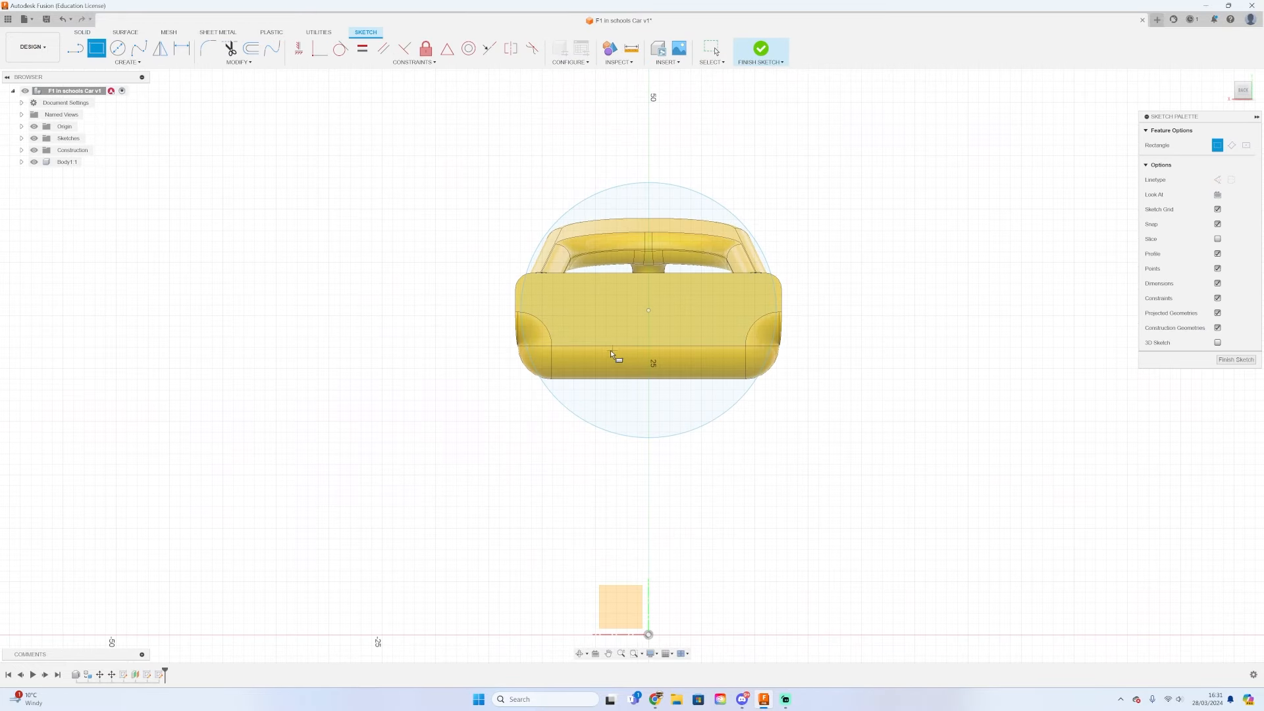
- Outline the lower part of the halo's end face with lines down one side, along the underside and up the other side
key("l")
scroll(819, 299, "up", 5)
left_click(807, 273)
left_click(808, 400)
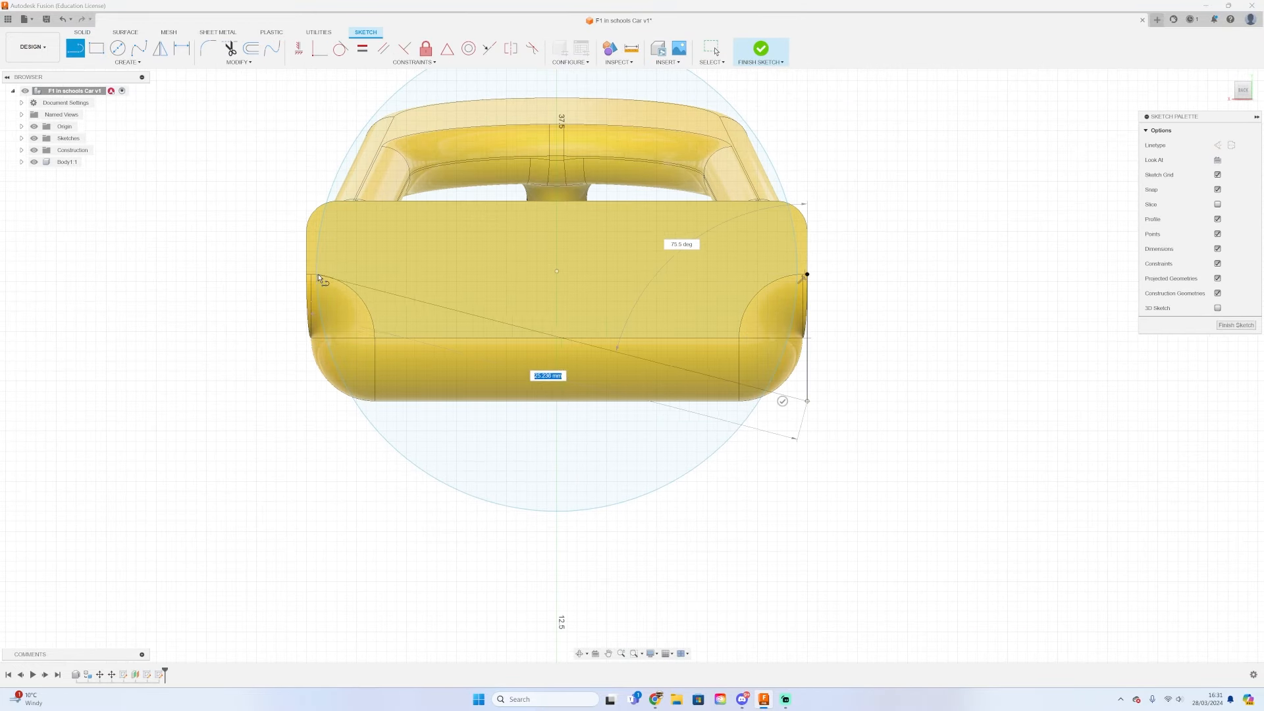
left_click(310, 401)
left_click(309, 274)
scroll(309, 274, "up", 5)
key("Escape")
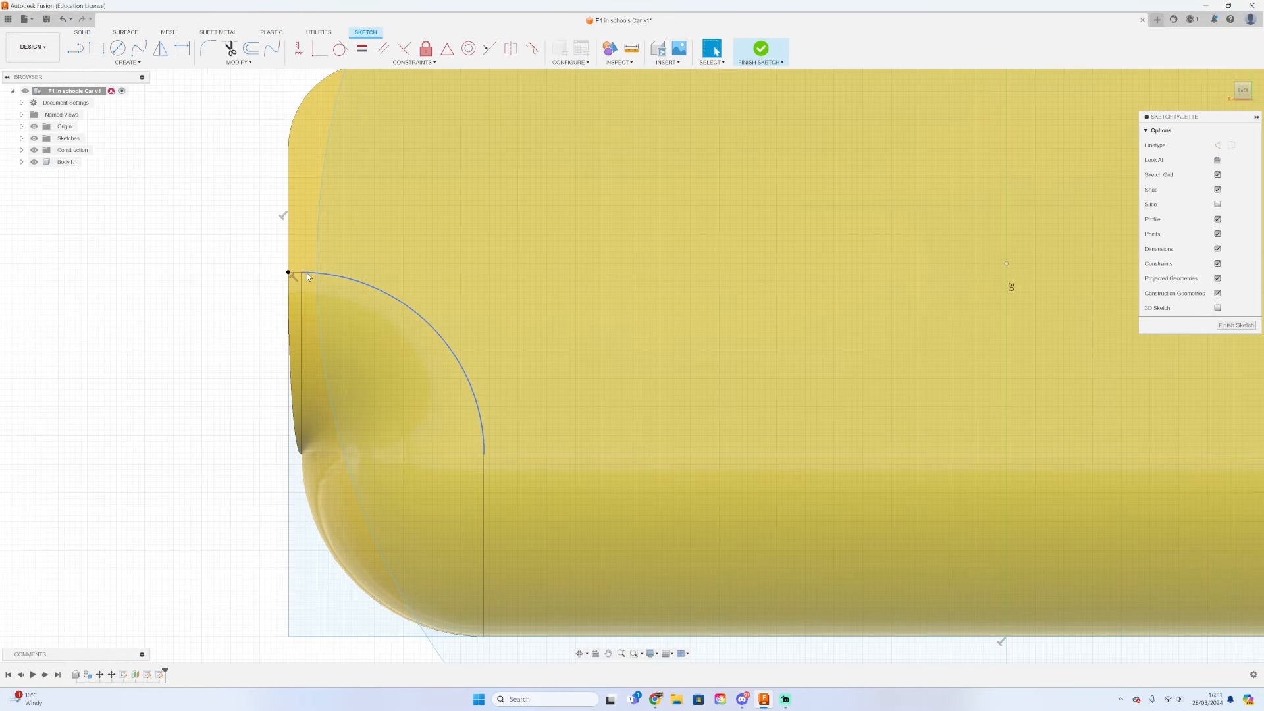
left_click(307, 272)
scroll(306, 273, "down", 8)
scroll(580, 264, "up", 10)
scroll(632, 280, "down", 3)
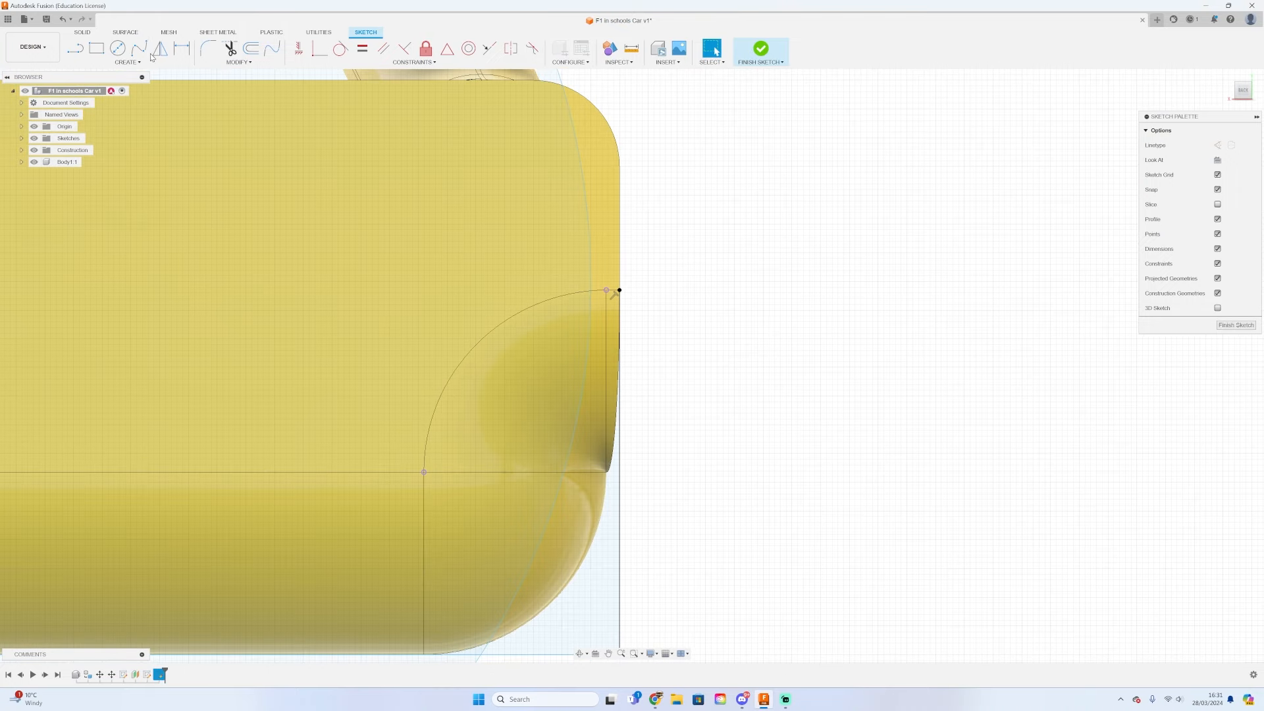
- Round both lower corners of the outline with 2 mm radius sketch fillets
left_click(208, 48)
scroll(724, 237, "down", 3)
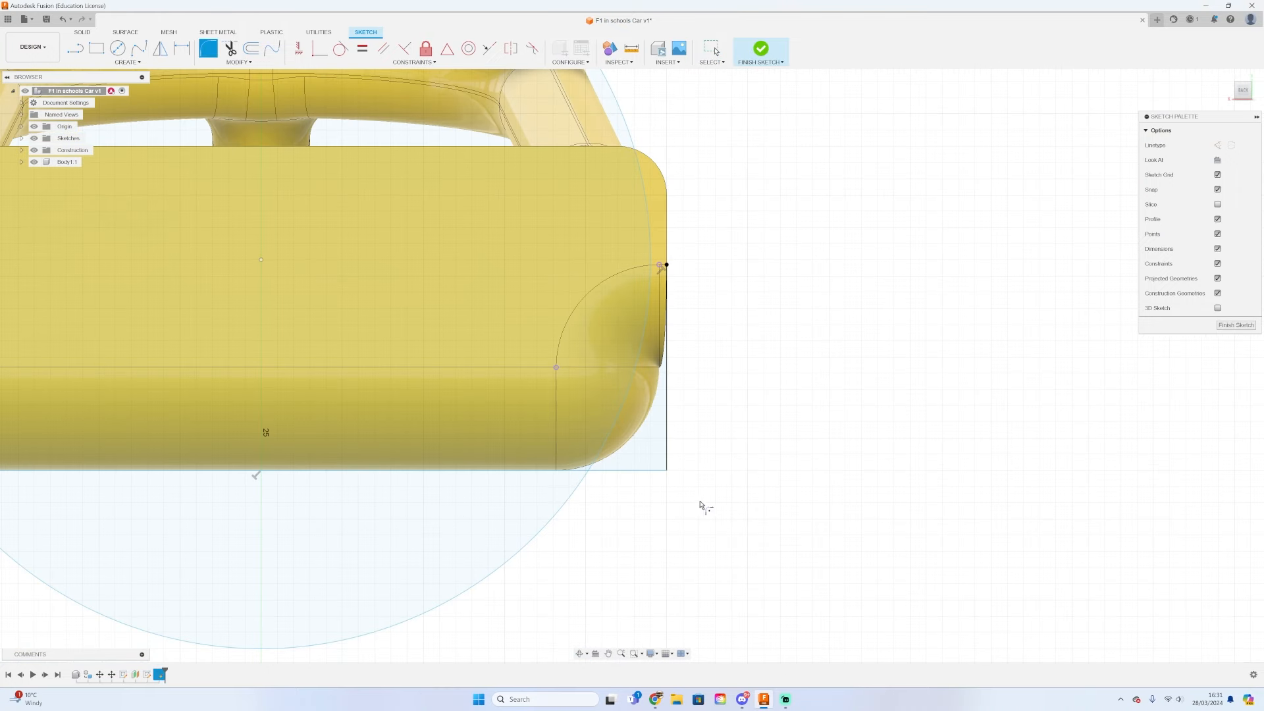
left_click(663, 457)
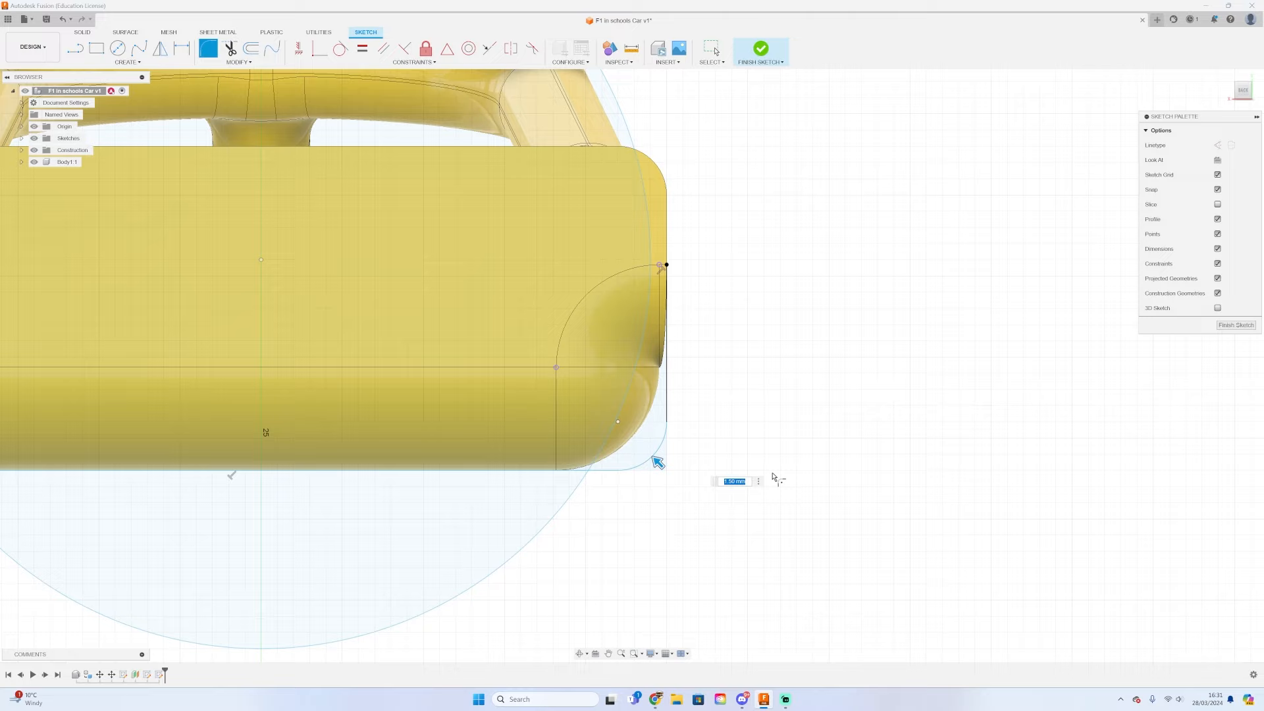
key("Return")
scroll(773, 476, "down", 3)
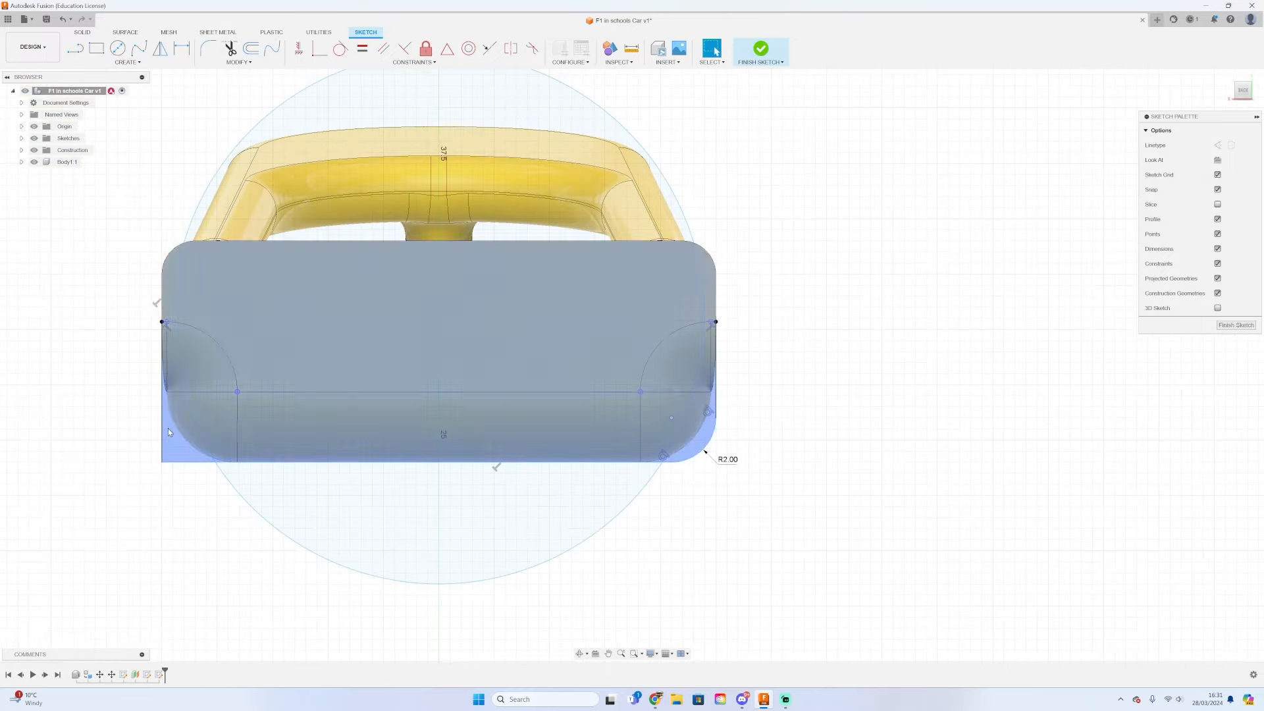
scroll(165, 414, "up", 3)
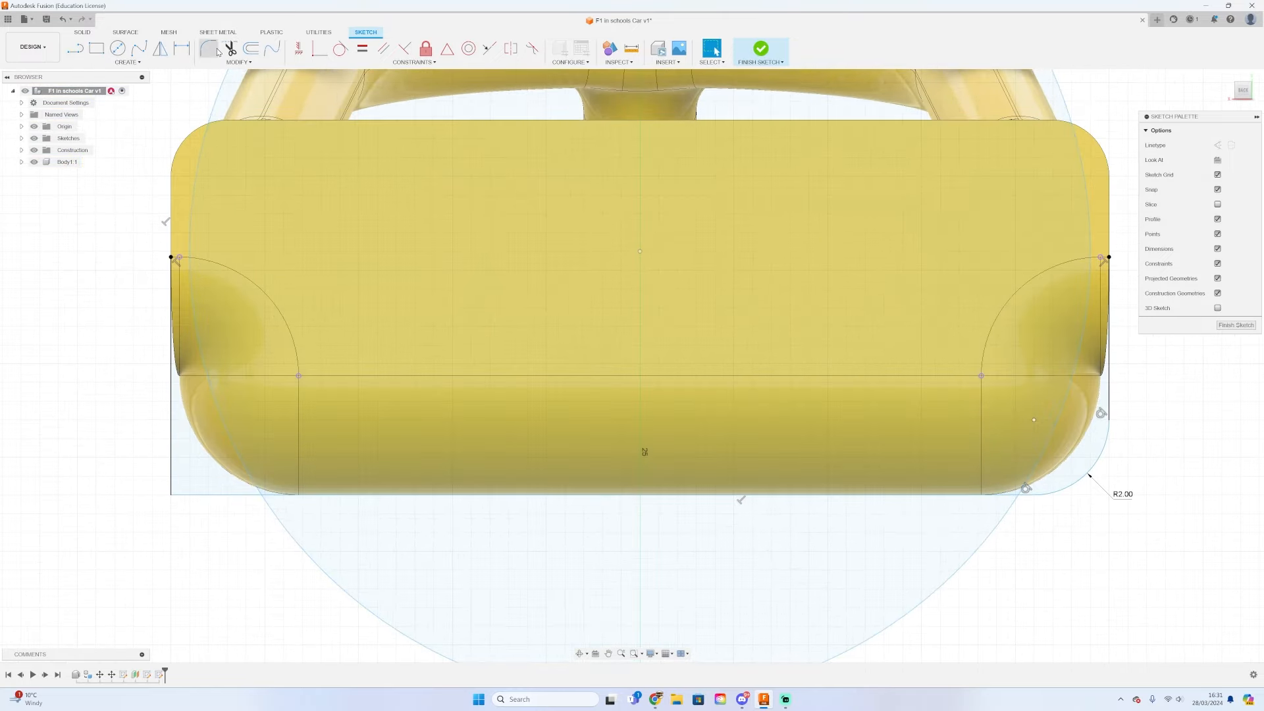
left_click(208, 50)
left_click(193, 455)
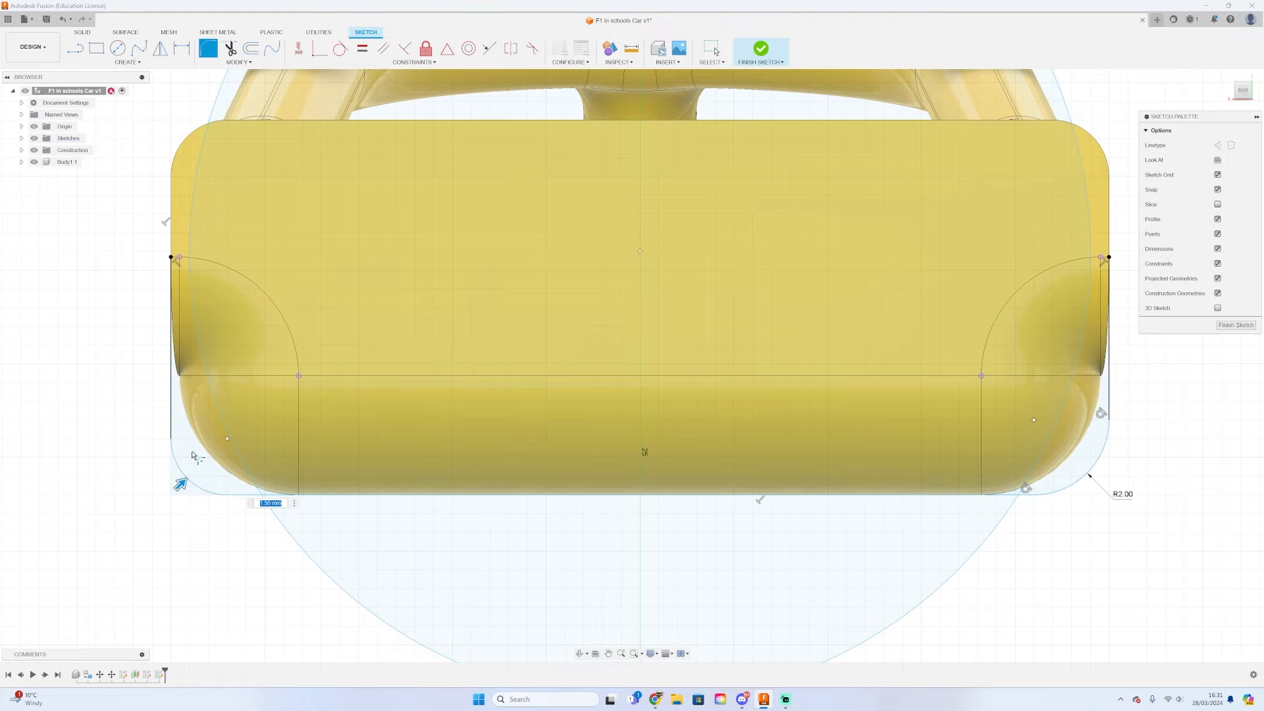
type("2")
key("Return")
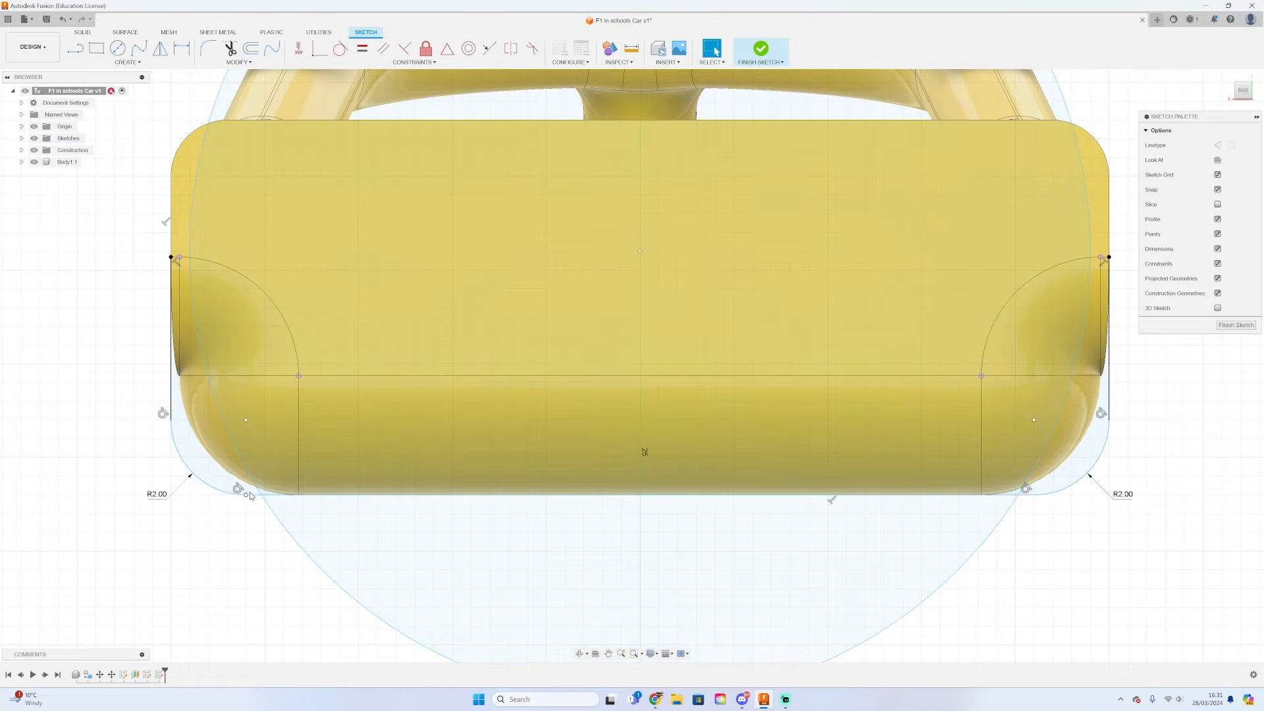
- Move the outline's bottom line, together with its rounded corners, down to slightly below the halo's underside
mouse_move(252, 495)
left_mouse_down()
mouse_move(253, 561)
mouse_move(256, 540)
left_mouse_up()
scroll(278, 567, "down", 1)
middle_click_drag(278, 566, 337, 471)
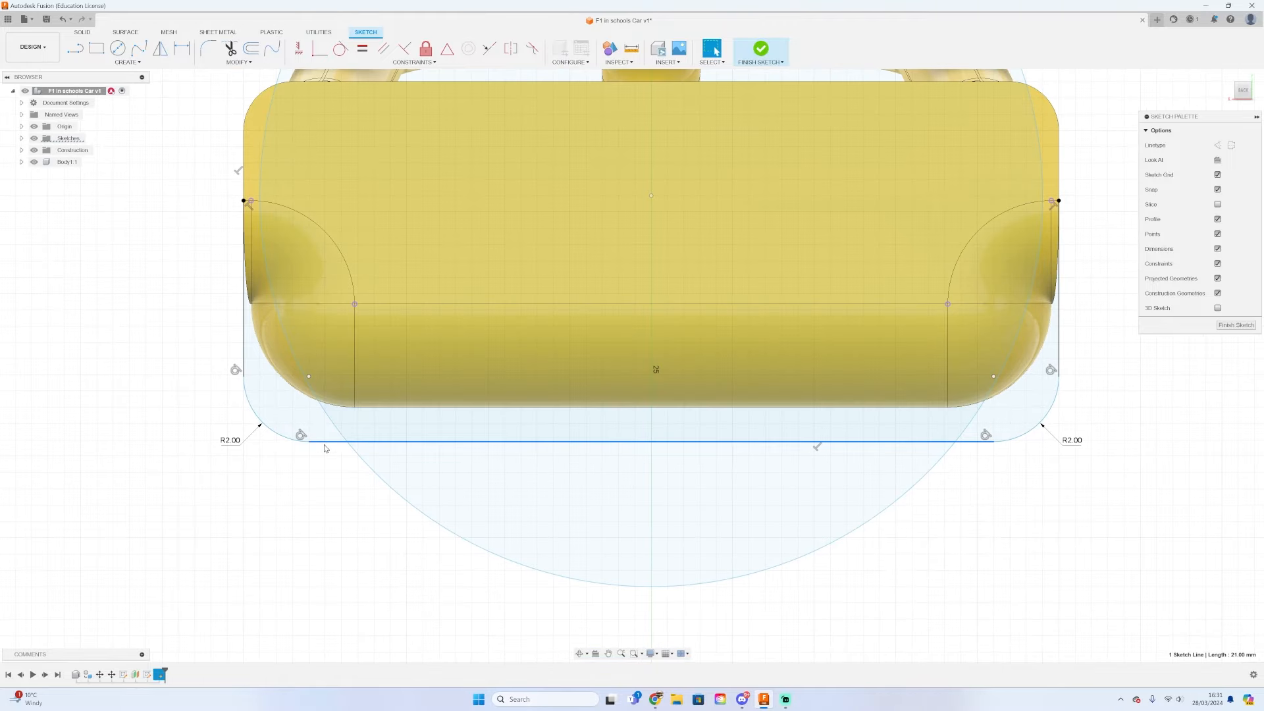
- Move the outline's bottom line down level with the lowest point of the cartridge circle and finish the sketch
mouse_move(336, 443)
left_mouse_down()
mouse_move(334, 592)
mouse_move(309, 588)
left_mouse_up()
scroll(471, 468, "down", 3)
scroll(500, 462, "down", 2)
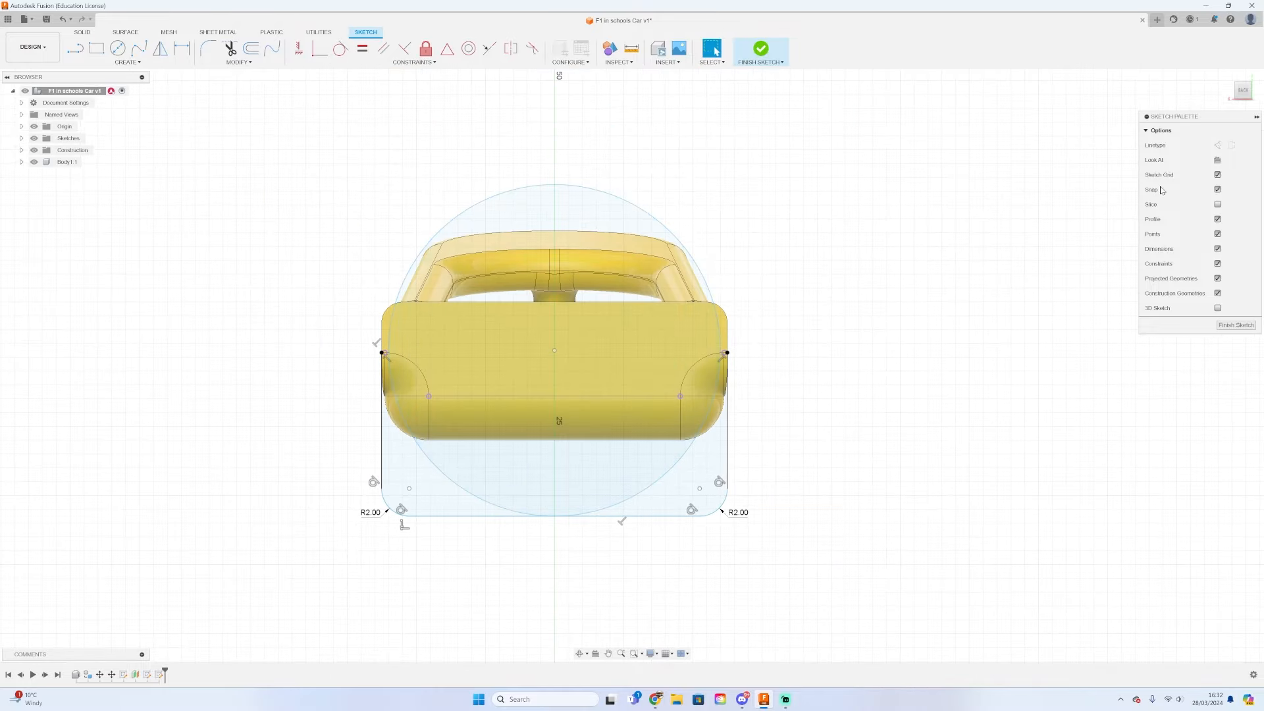
left_click(1242, 89)
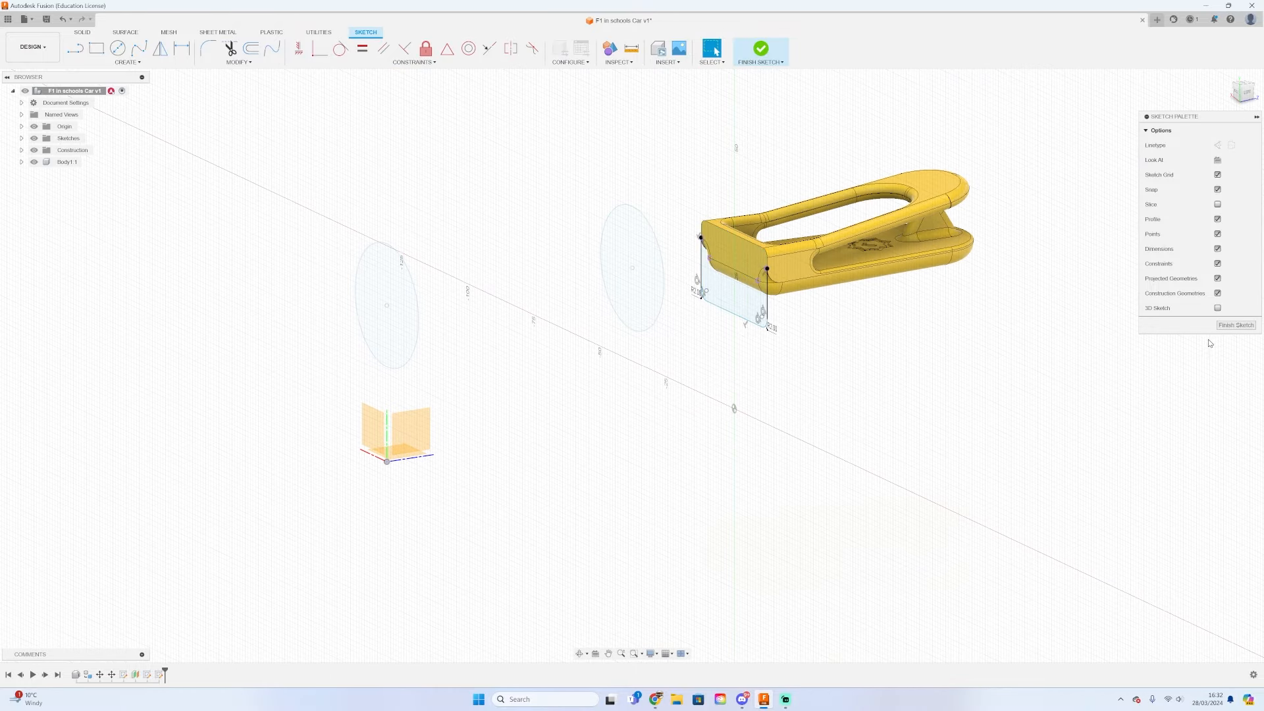
left_click(1236, 325)
- Loft a solid through the two cartridge circles and the halo-end profile as a new component
scroll(734, 243, "up", 4)
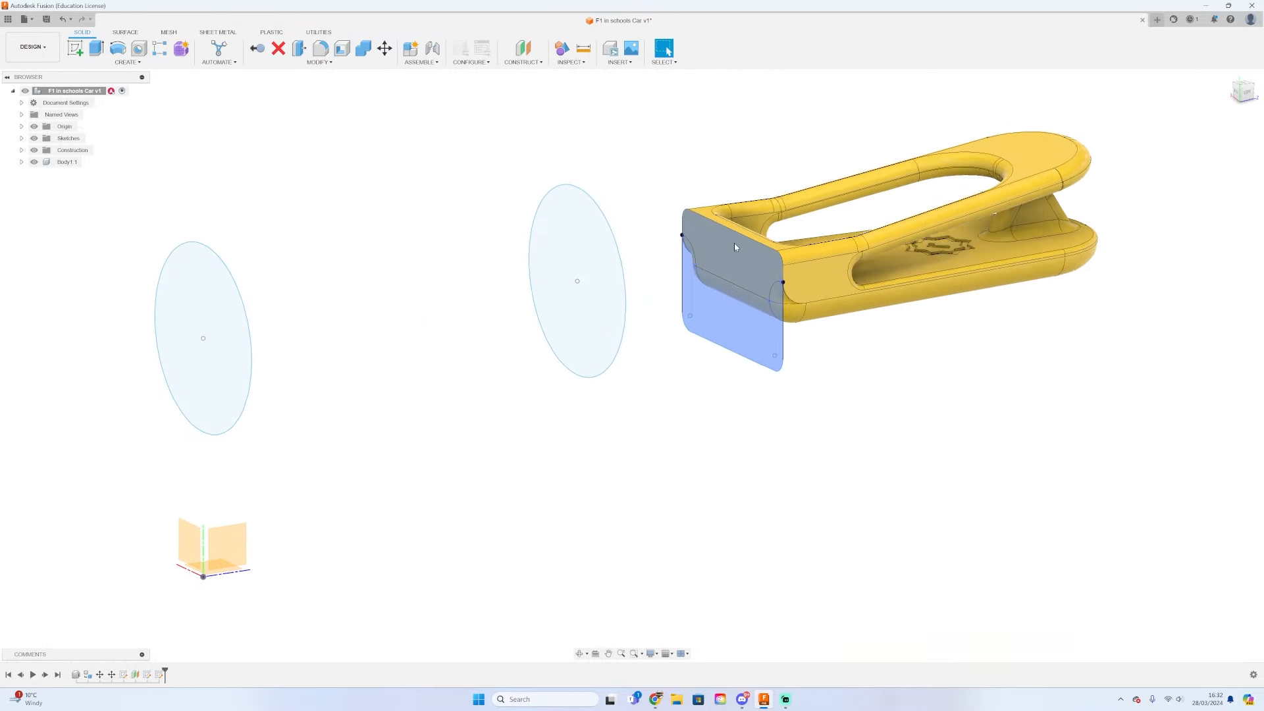
left_click(129, 62)
left_click(96, 130)
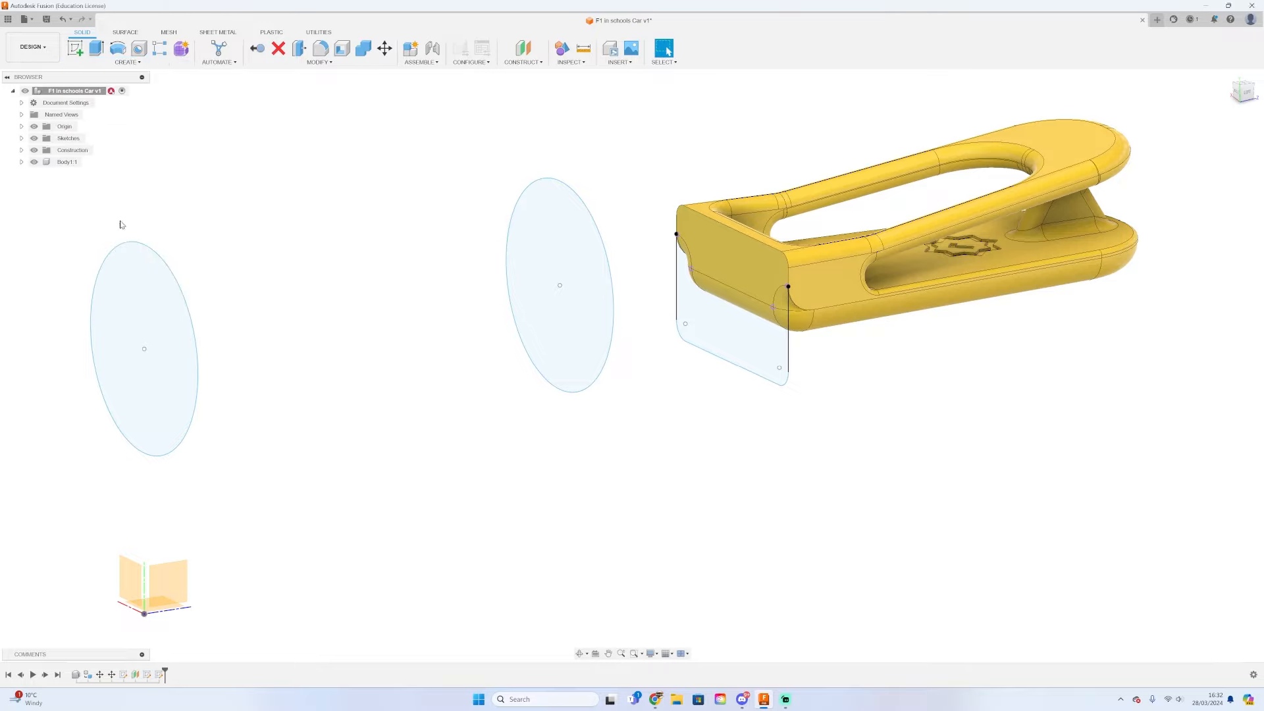
left_click(149, 308)
left_click(582, 350)
left_click(746, 279)
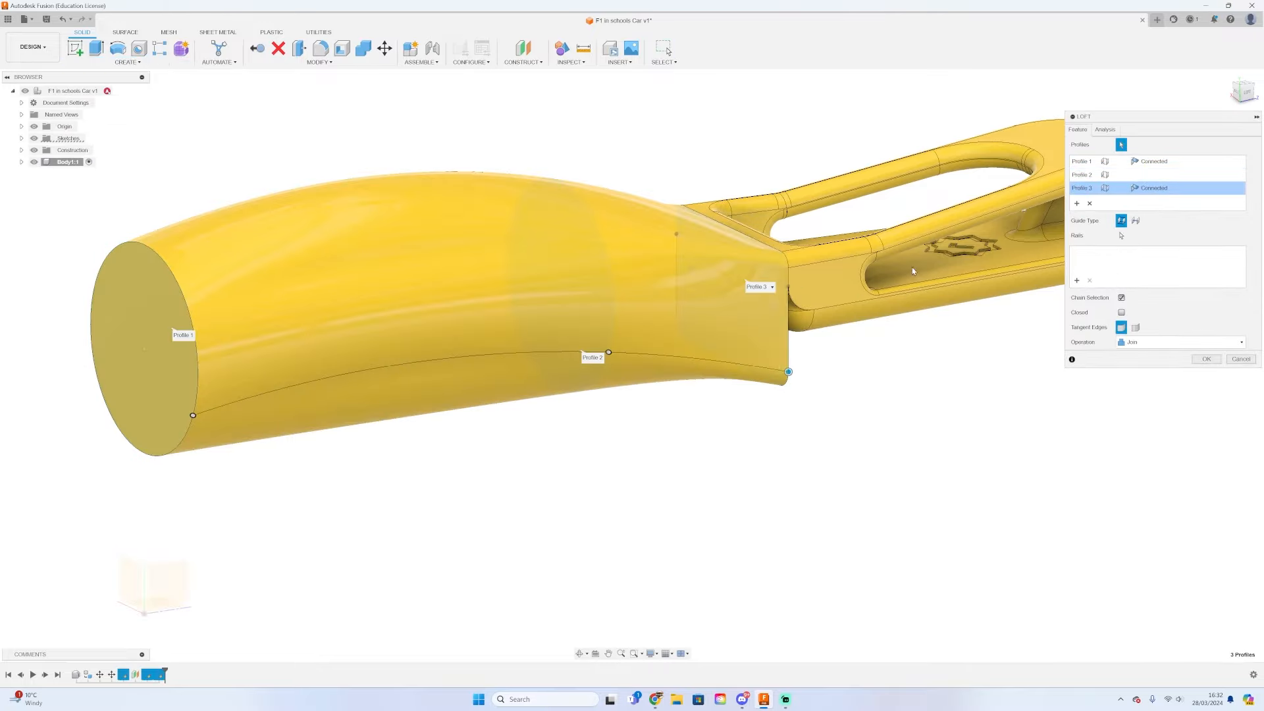
left_click(1178, 342)
left_click(1145, 407)
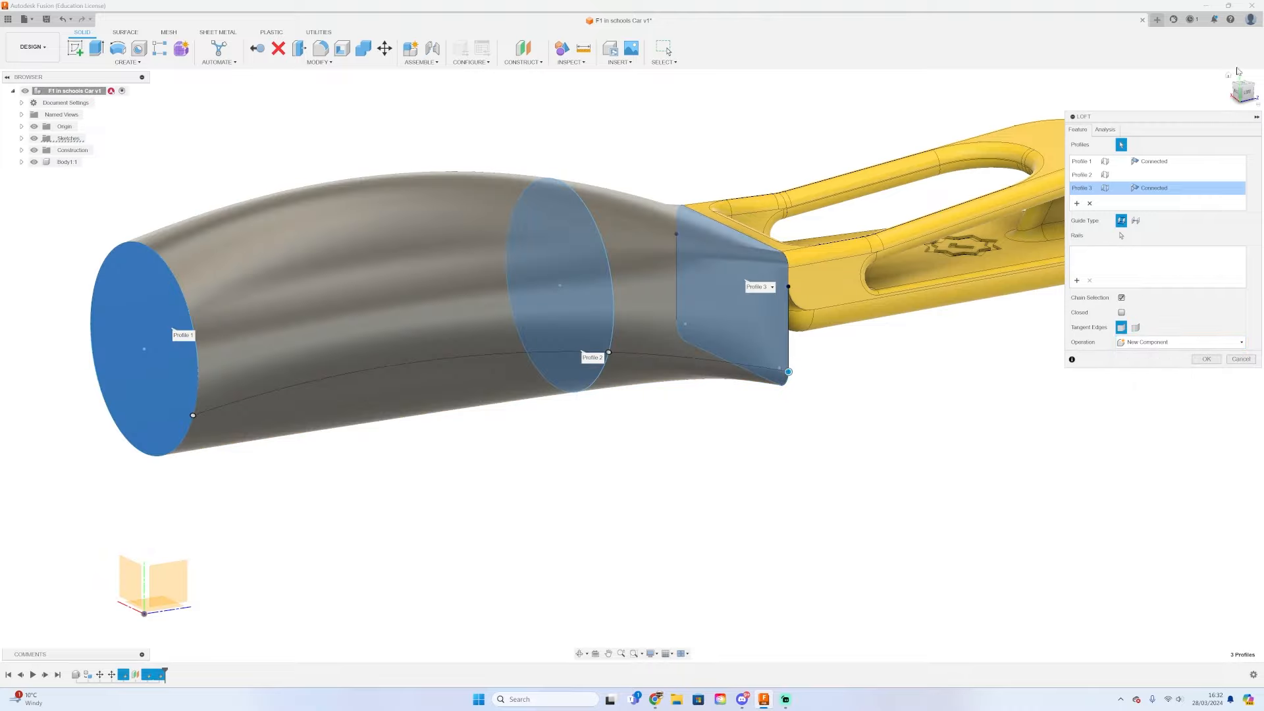
left_click(1246, 93)
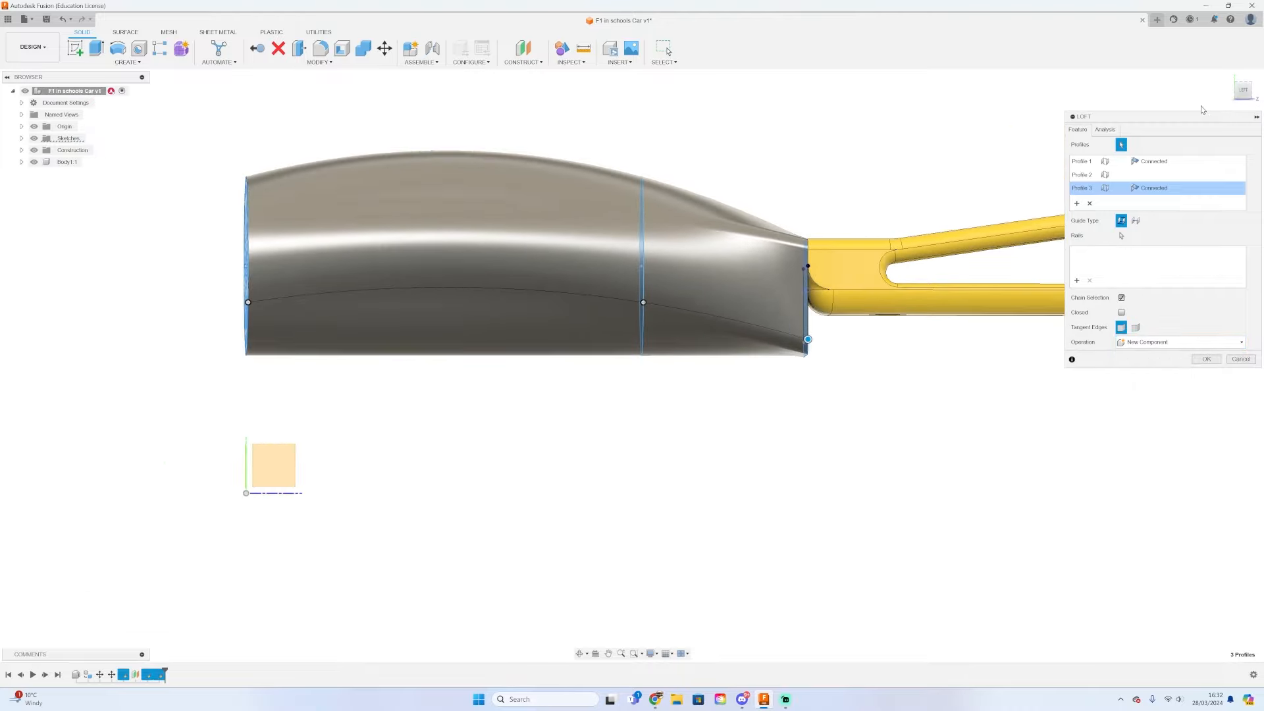
left_click(1207, 359)
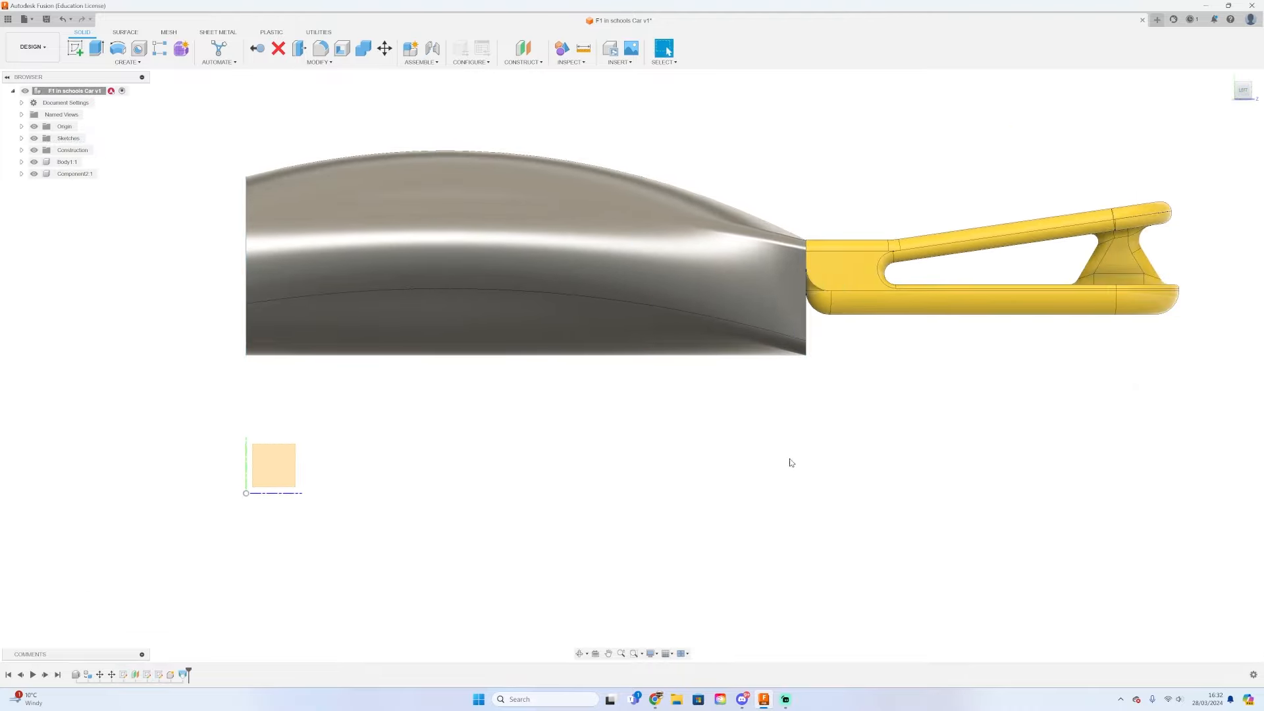
- Measure how far the lofted body's crest rises above its rear top corner, using temporary sketch lines on the side plane
scroll(701, 420, "down", 3)
key("l")
left_click(457, 447)
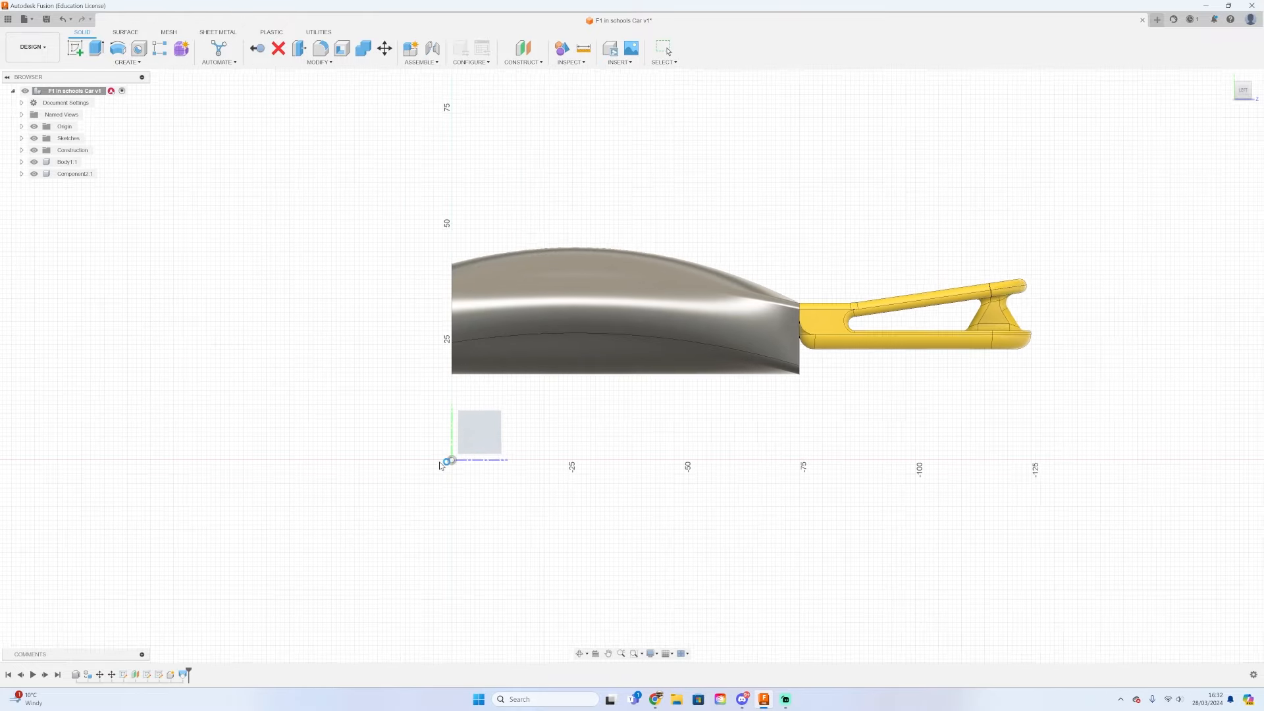
scroll(532, 298, "up", 4)
scroll(463, 309, "up", 5)
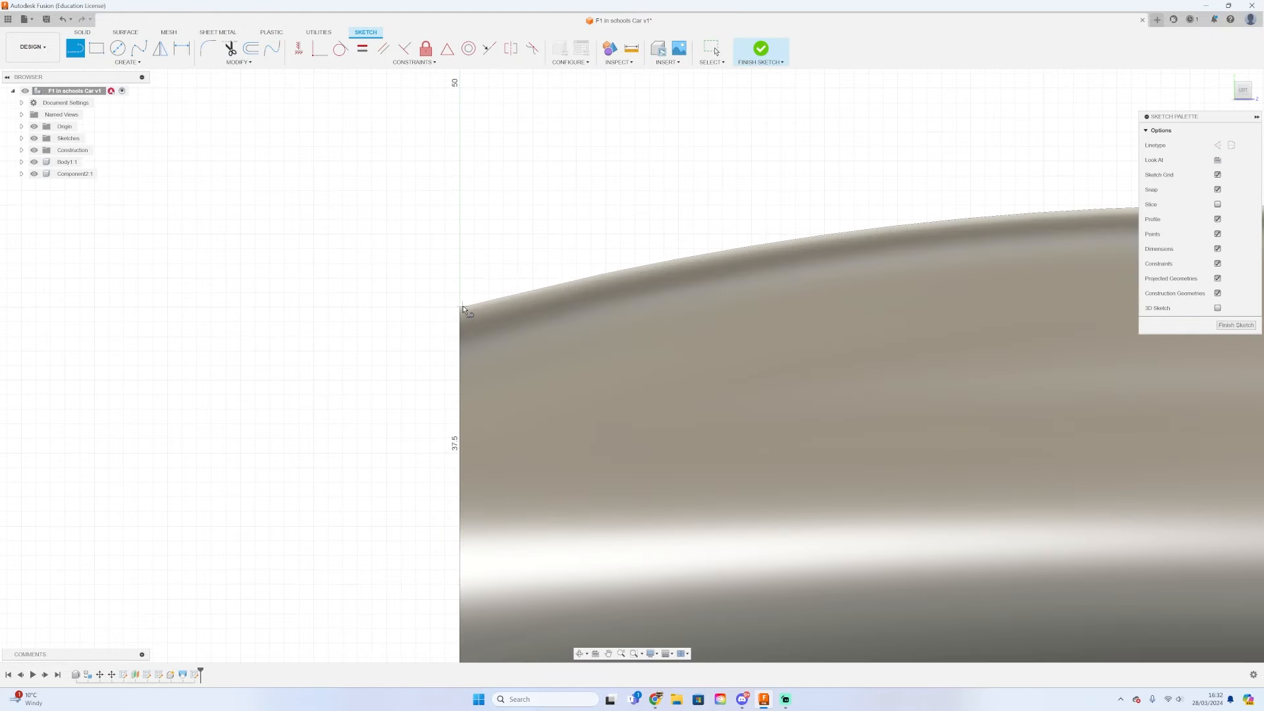
left_click(459, 310)
scroll(459, 309, "down", 5)
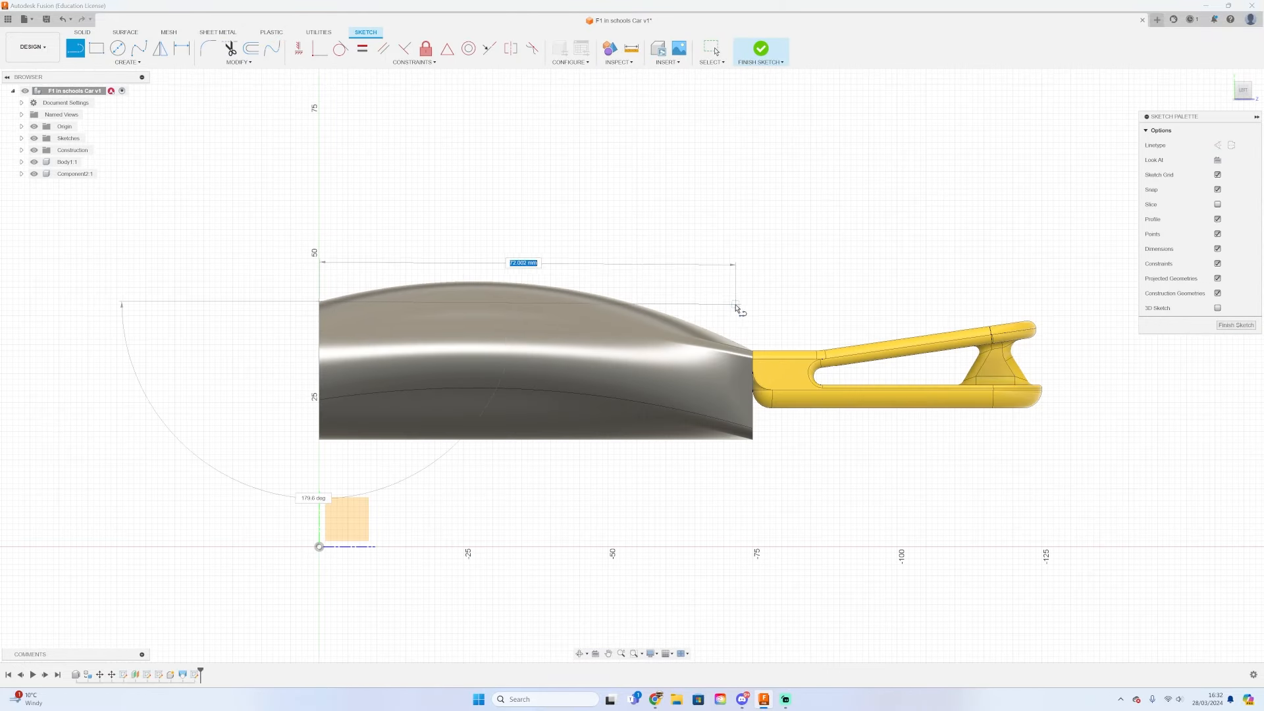
left_click(748, 303)
key("Escape")
scroll(458, 278, "up", 3)
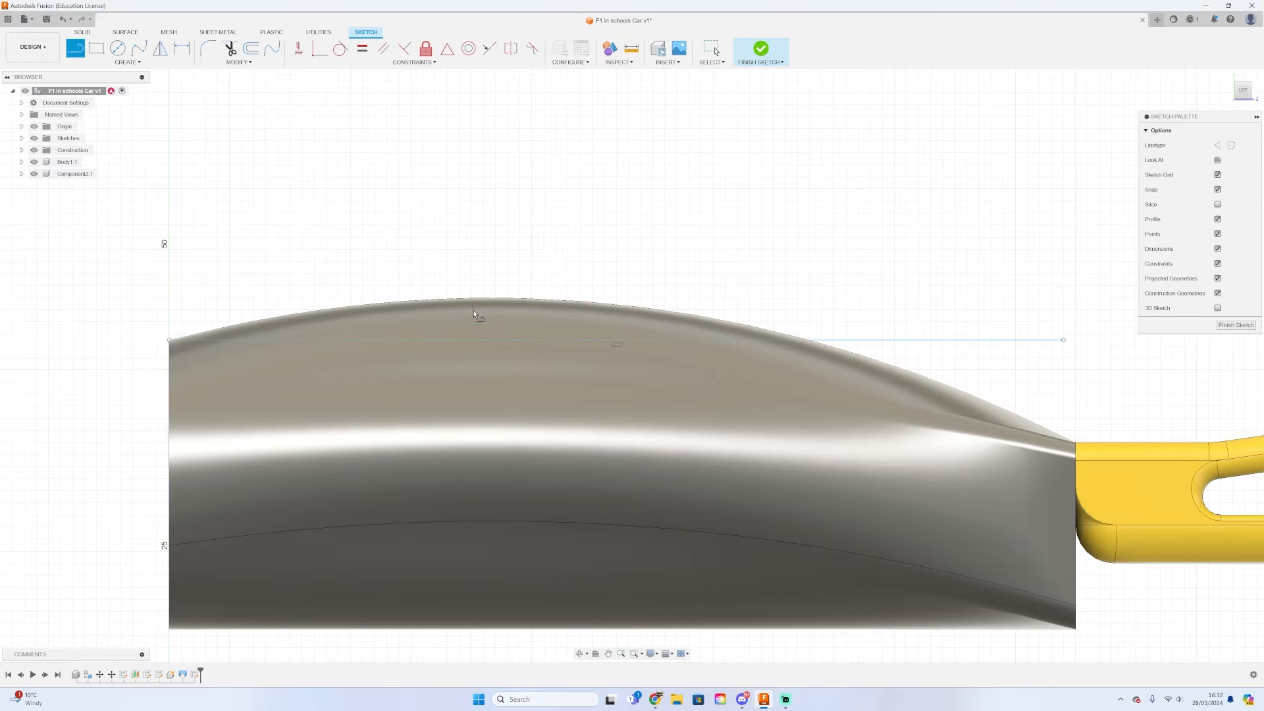
left_click(491, 340)
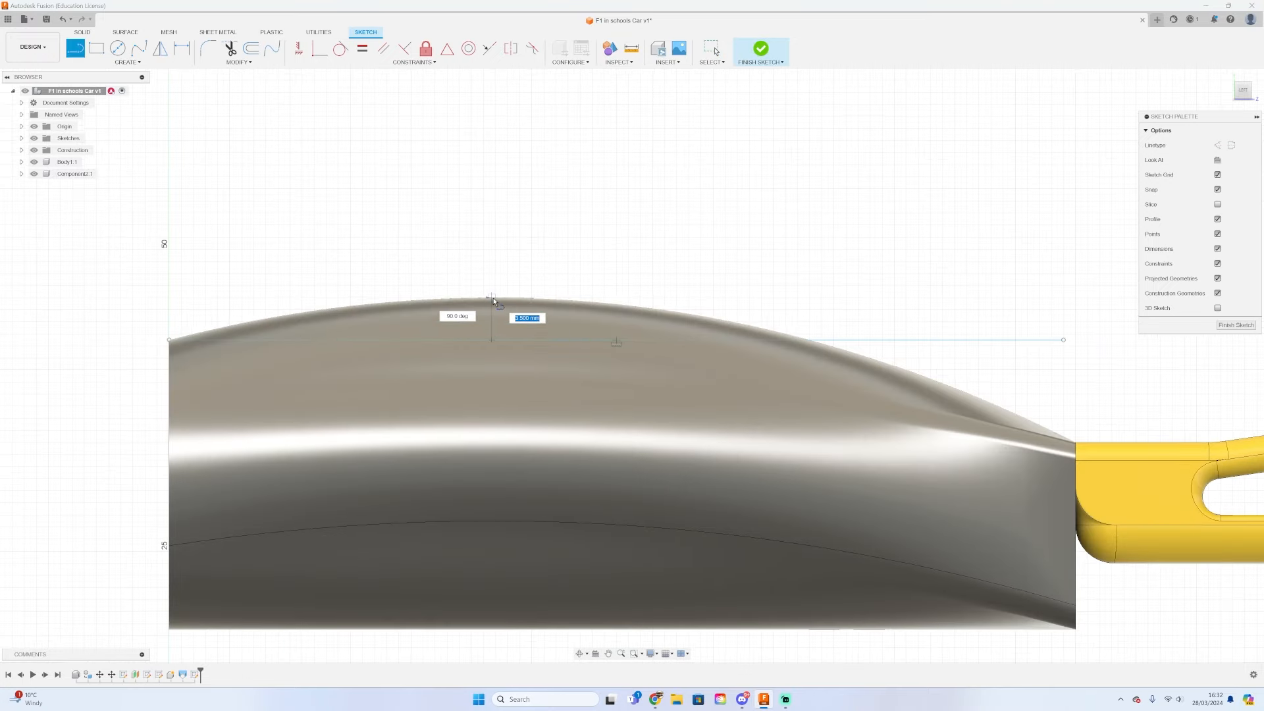
key("Escape")
- Edit the halo's second move feature to shift the halo about 35 mm further away from the origin along the car
scroll(316, 282, "down", 4)
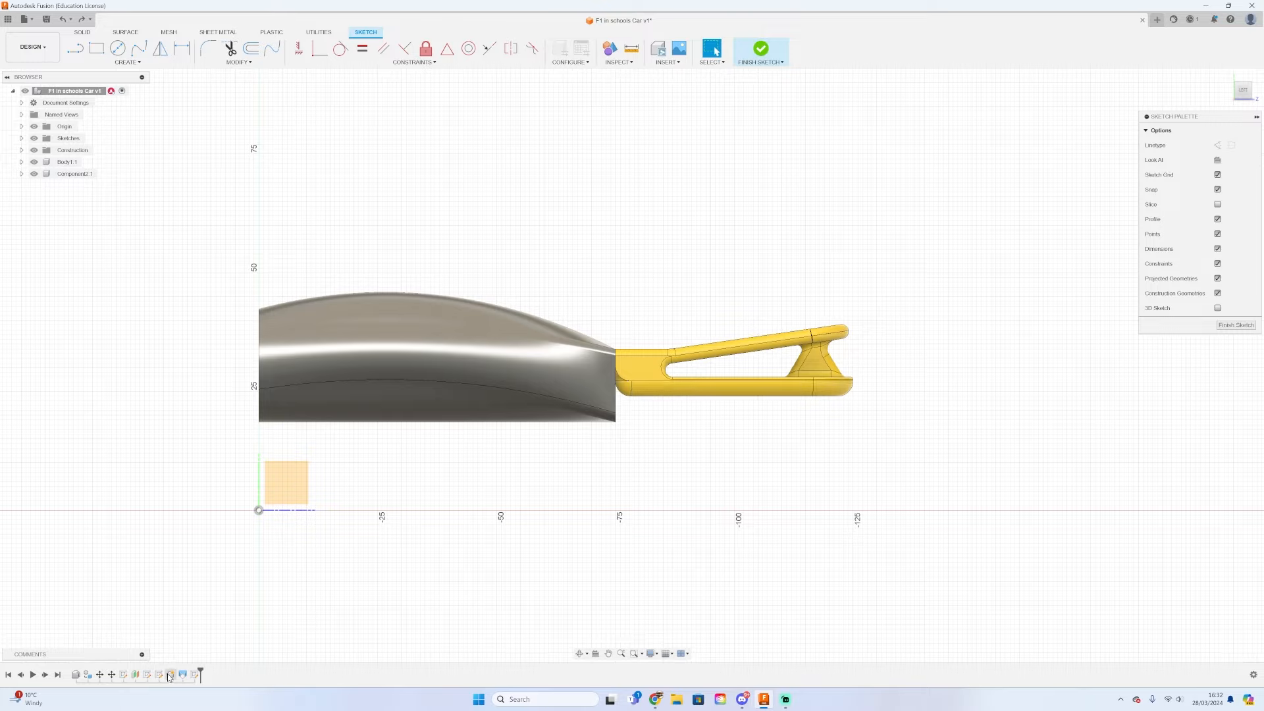
right_click(112, 675)
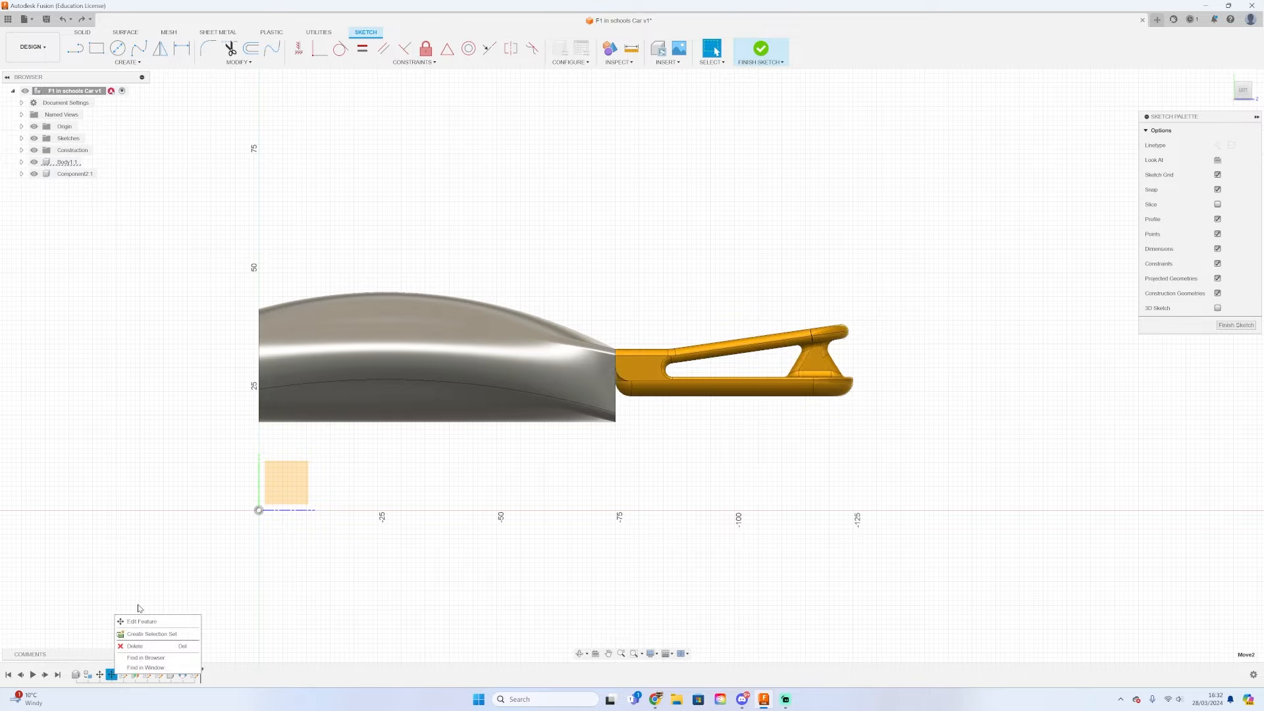
left_click(137, 623)
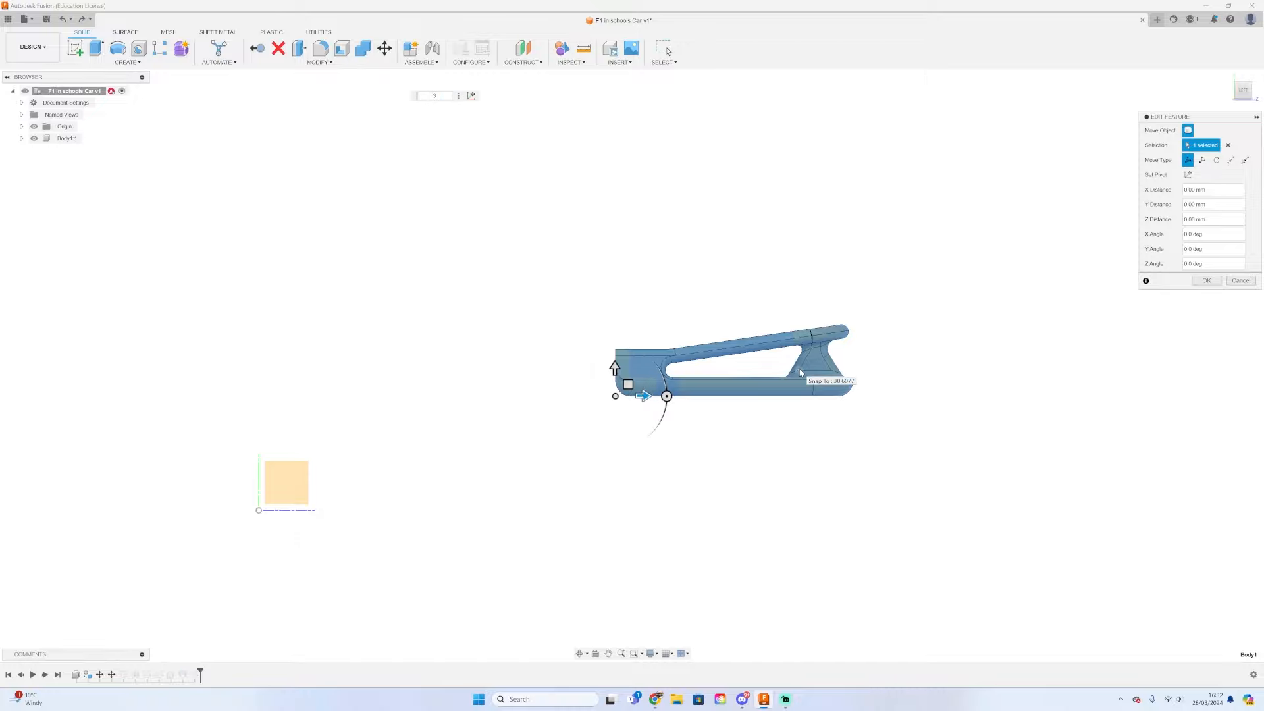
left_click_drag(799, 372, 799, 370)
key("Return")
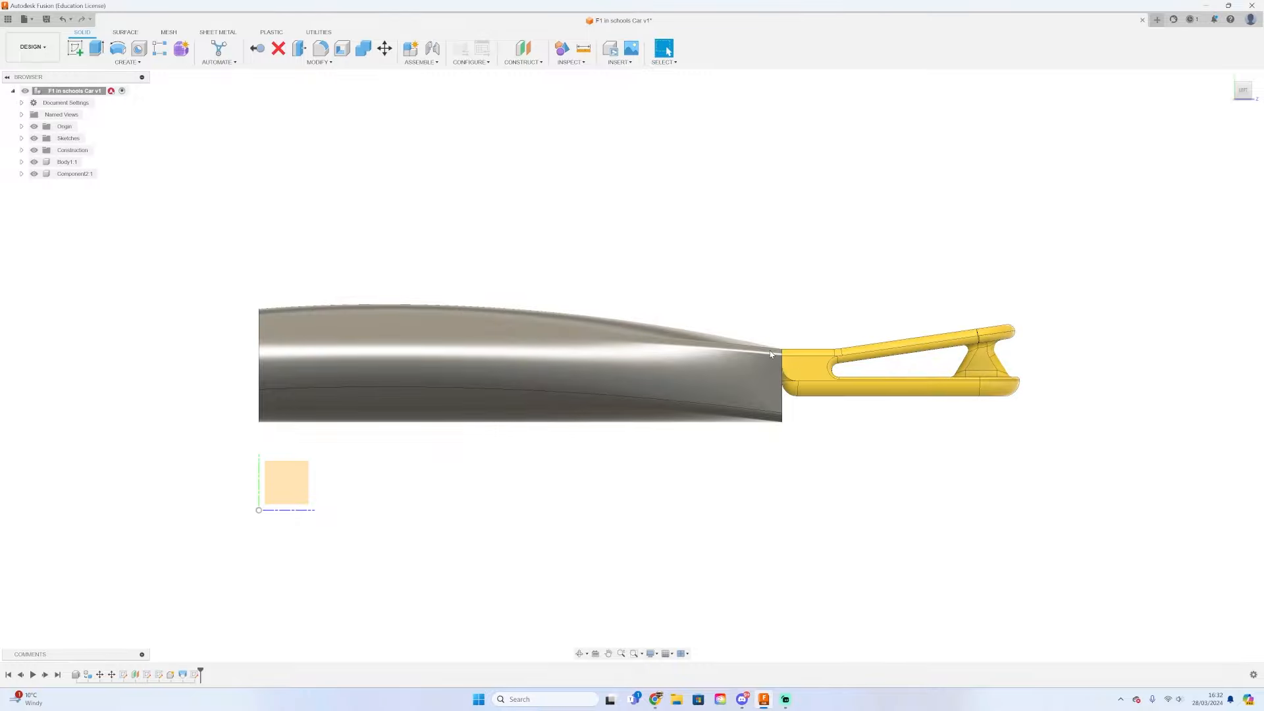
- Recheck the crest's height above the rear top corner with temporary side-plane sketch lines, and undo that sketch
scroll(472, 388, "down", 3)
scroll(503, 389, "up", 3)
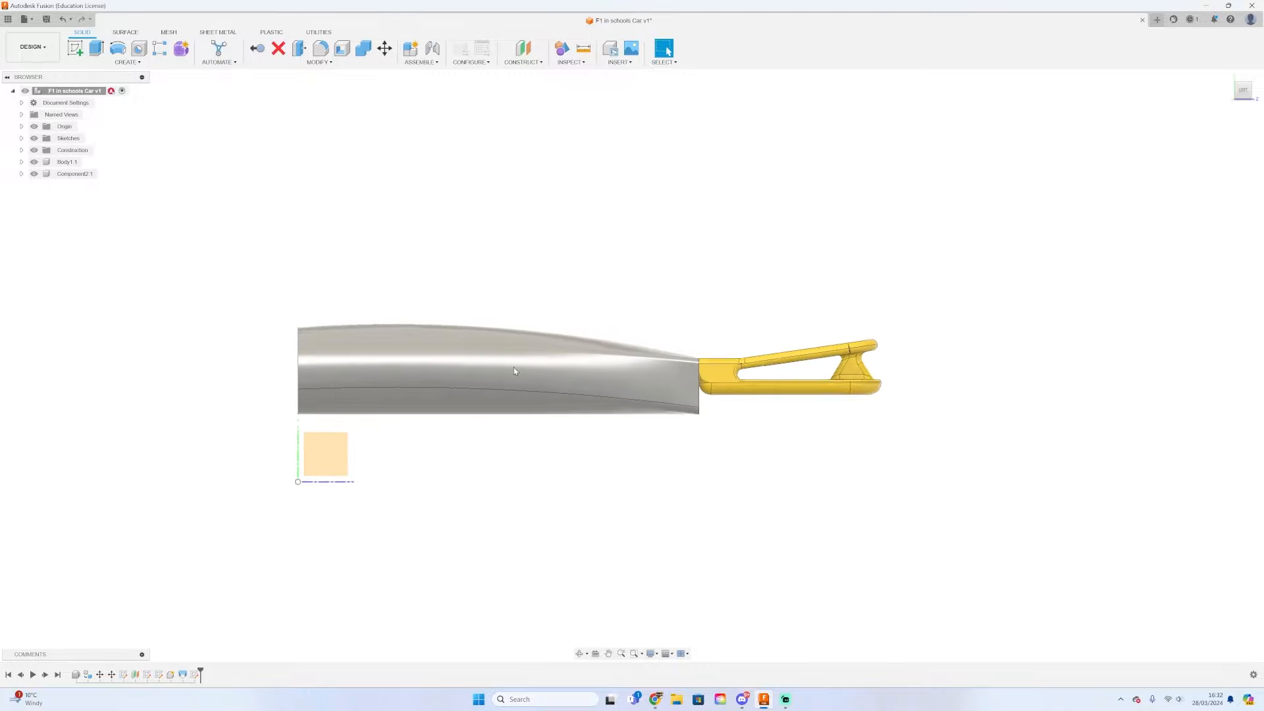
key("l")
left_click(294, 477)
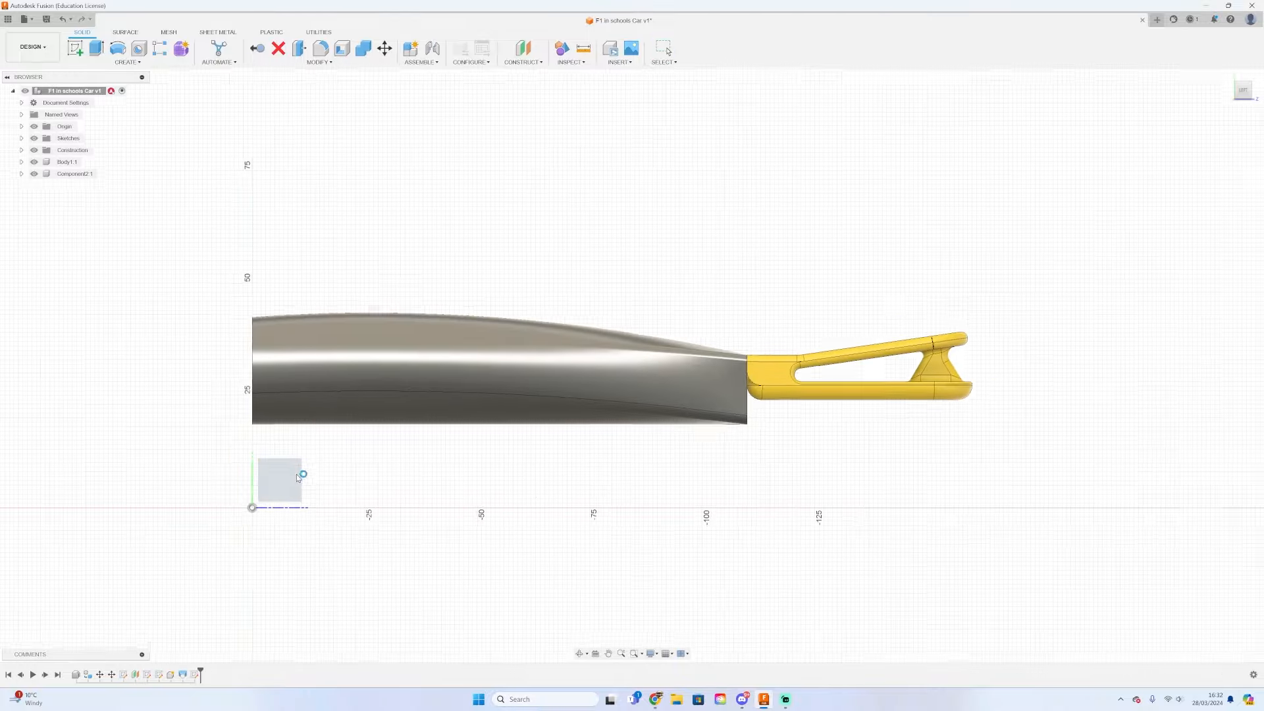
scroll(691, 115, "up", 5)
scroll(610, 205, "up", 5)
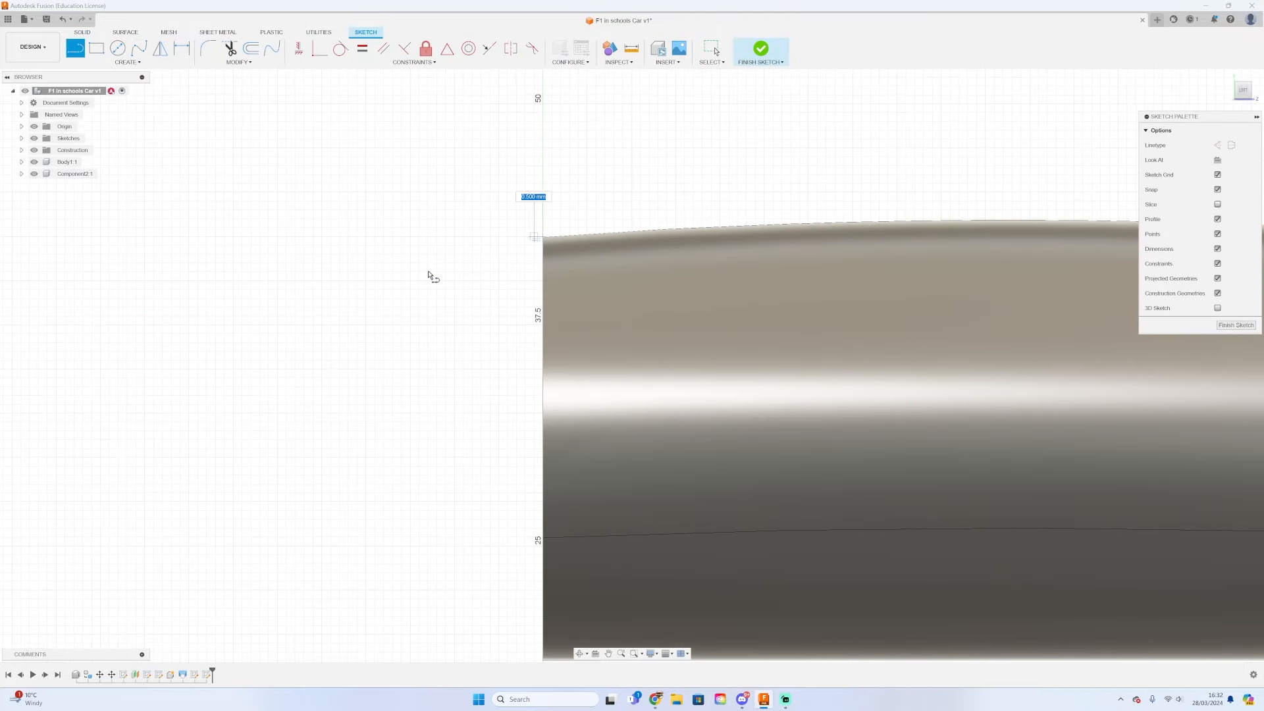
scroll(428, 276, "down", 5)
double_click(928, 265)
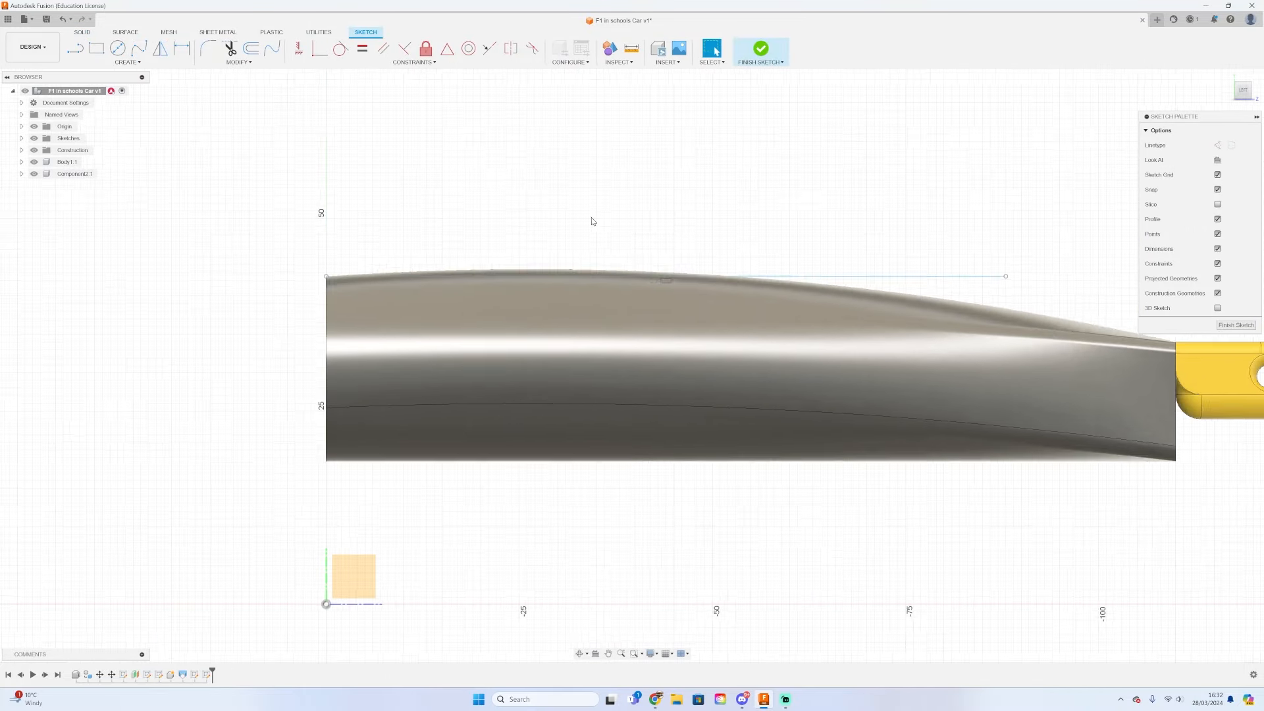
scroll(589, 216, "up", 5)
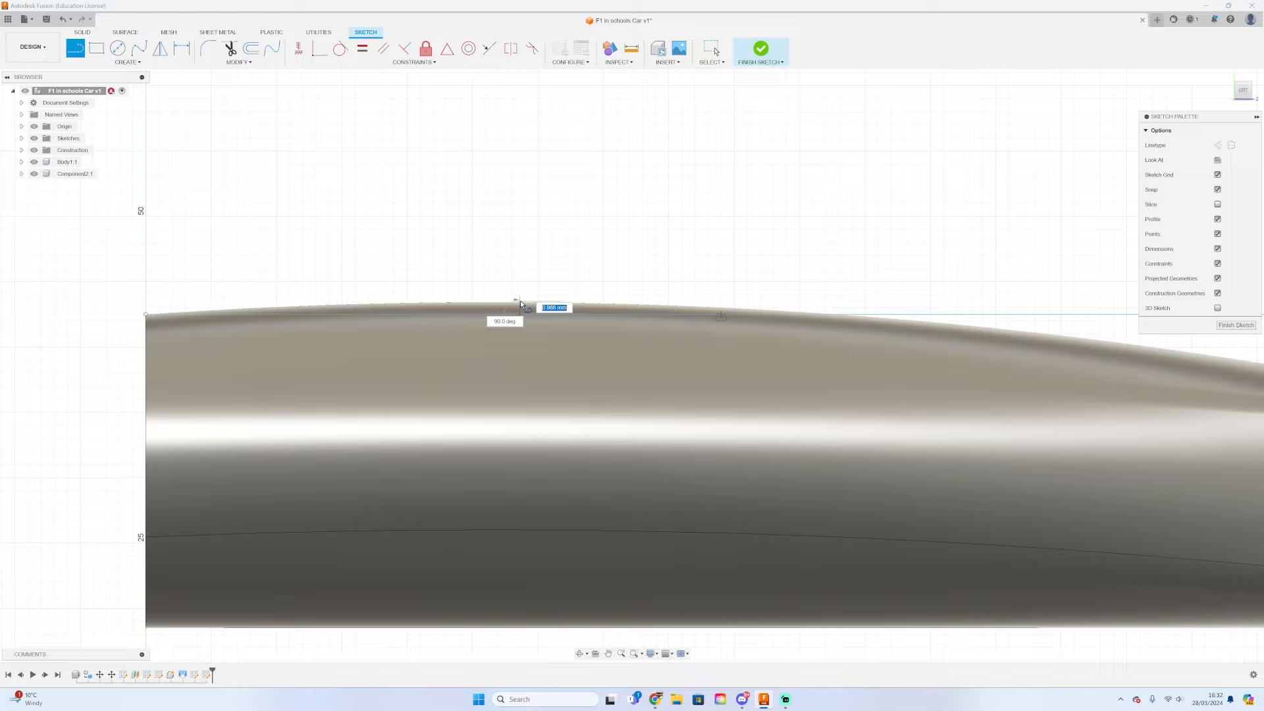
key("Escape")
scroll(434, 309, "down", 5)
key("ctrl+z")
key("ctrl+z")
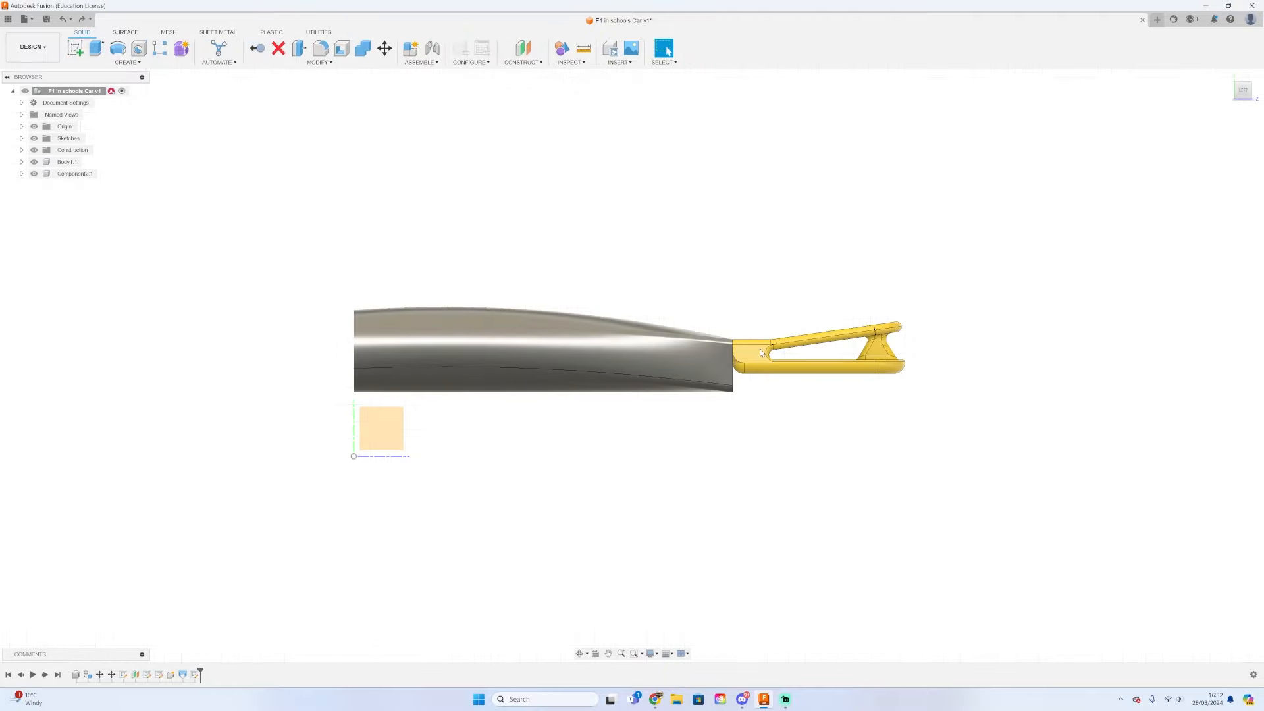
- Sketch a horizontal ground line on the side plane, 31 mm from the origin and continued by a collinear 16 mm segment
key("ctrl+y")
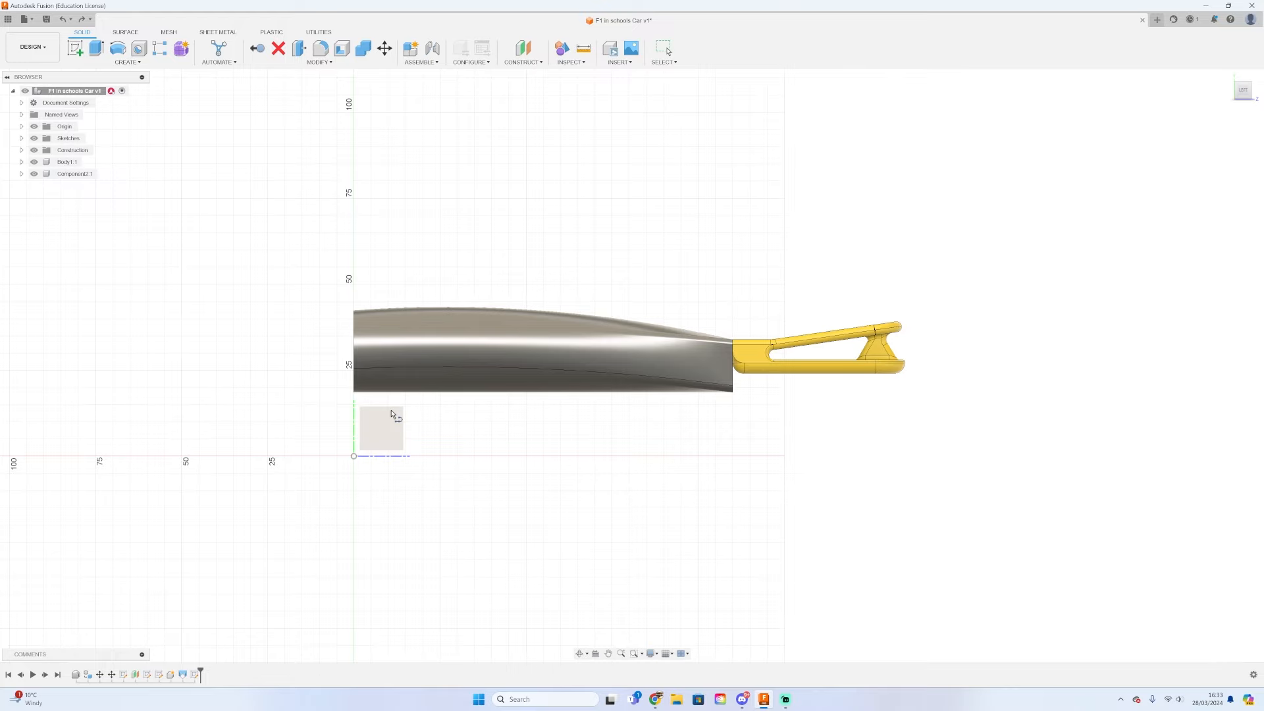
scroll(825, 249, "up", 2)
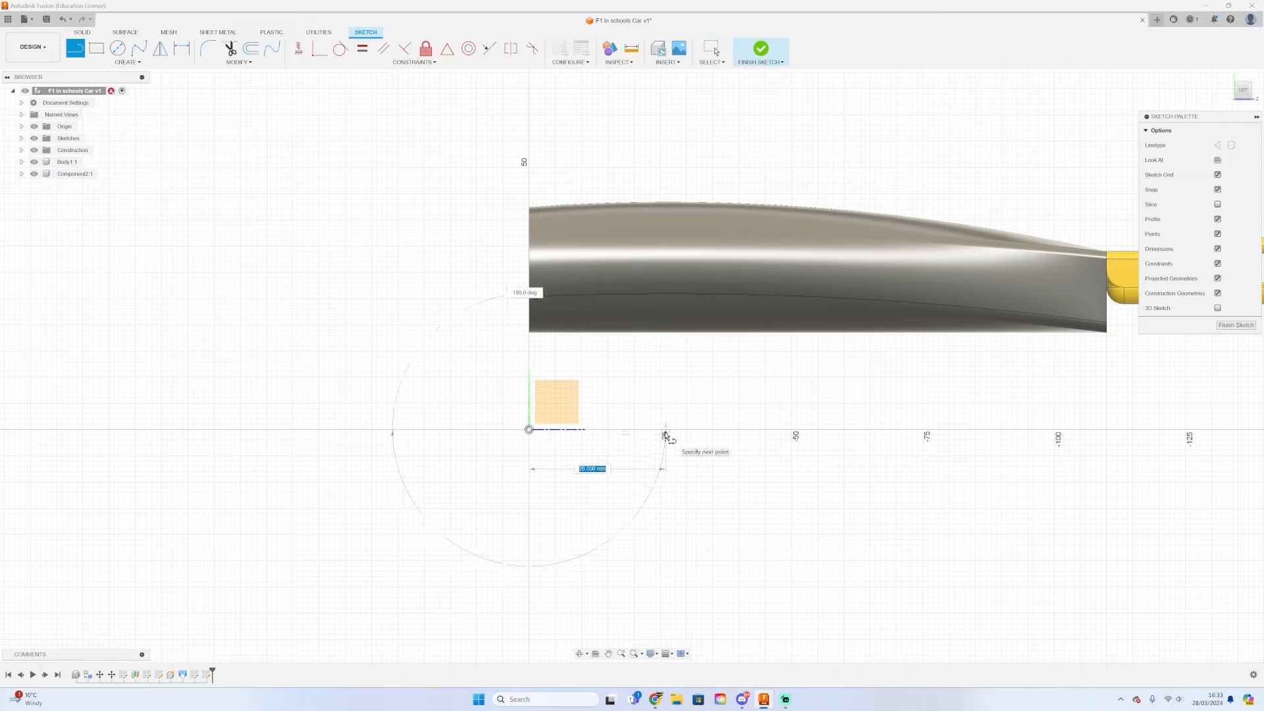
type("1")
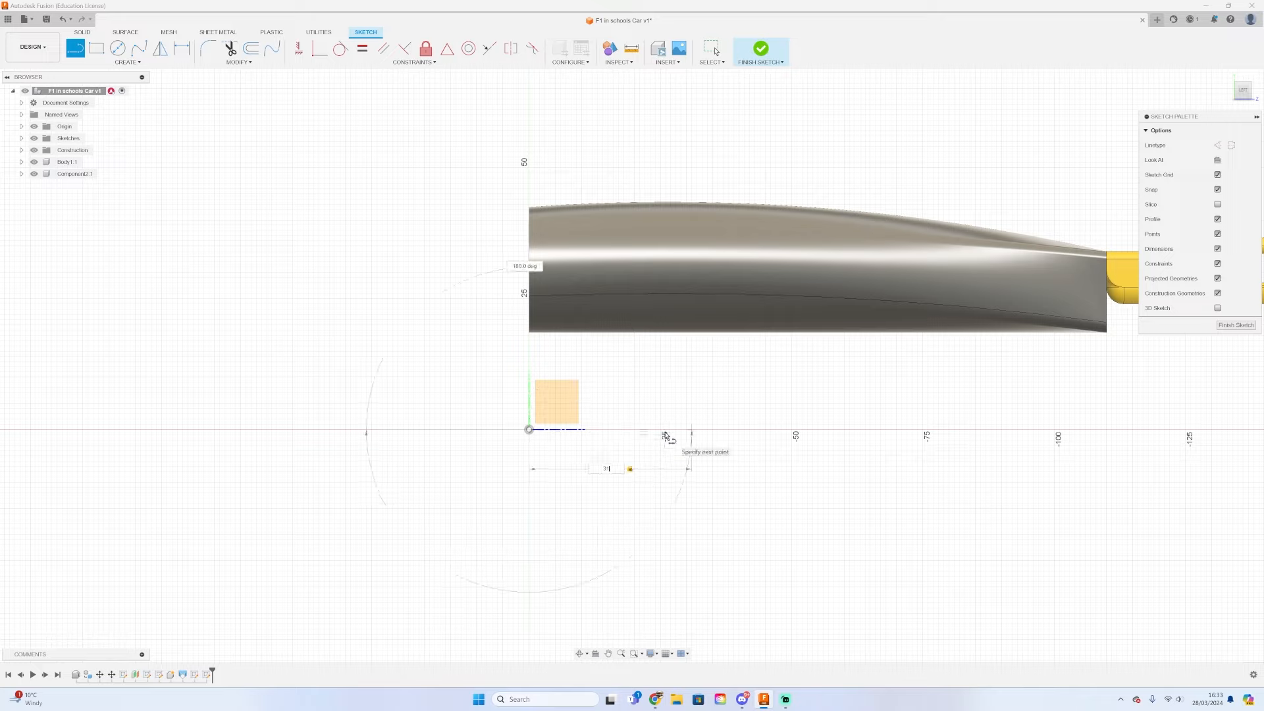
key("Return")
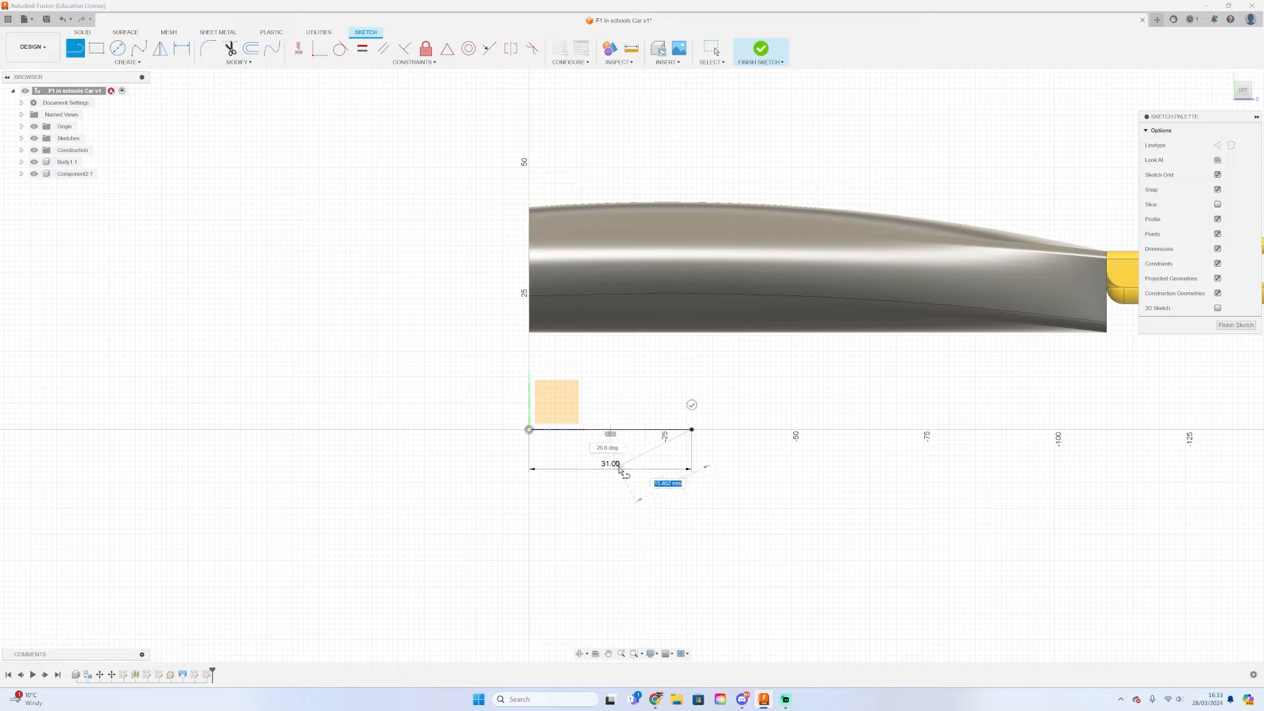
type("15")
key("Tab")
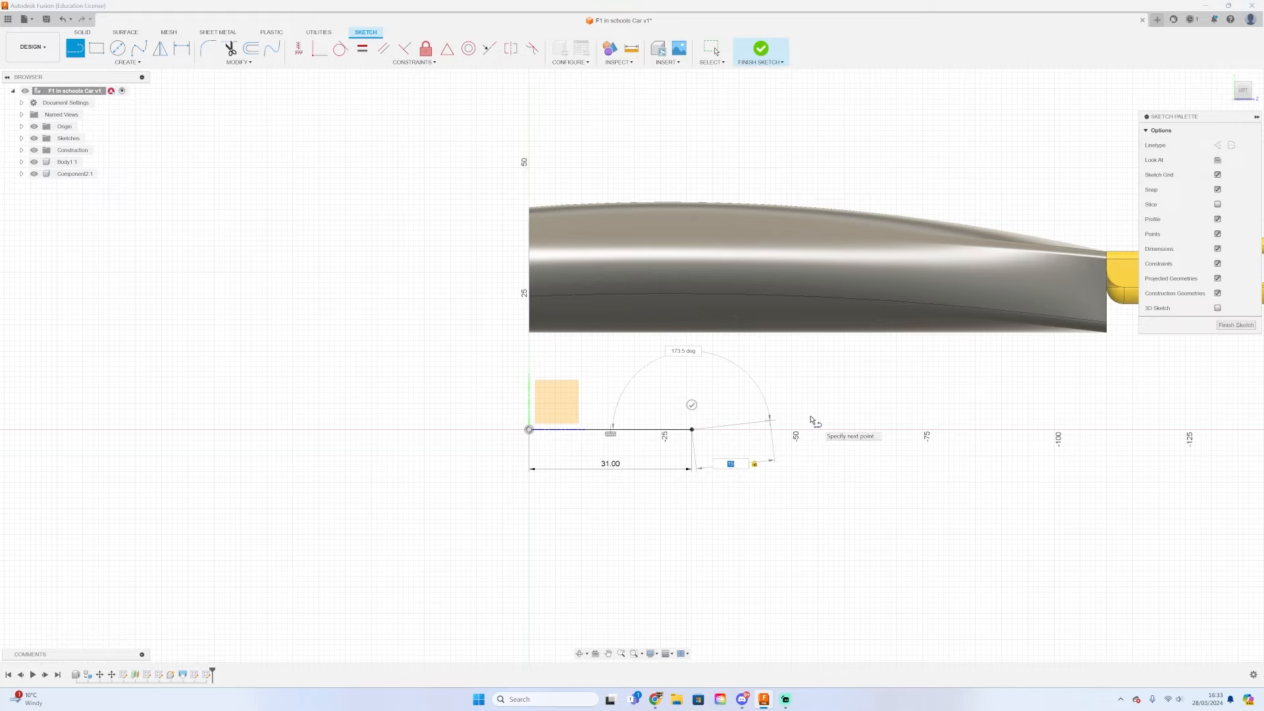
type("6")
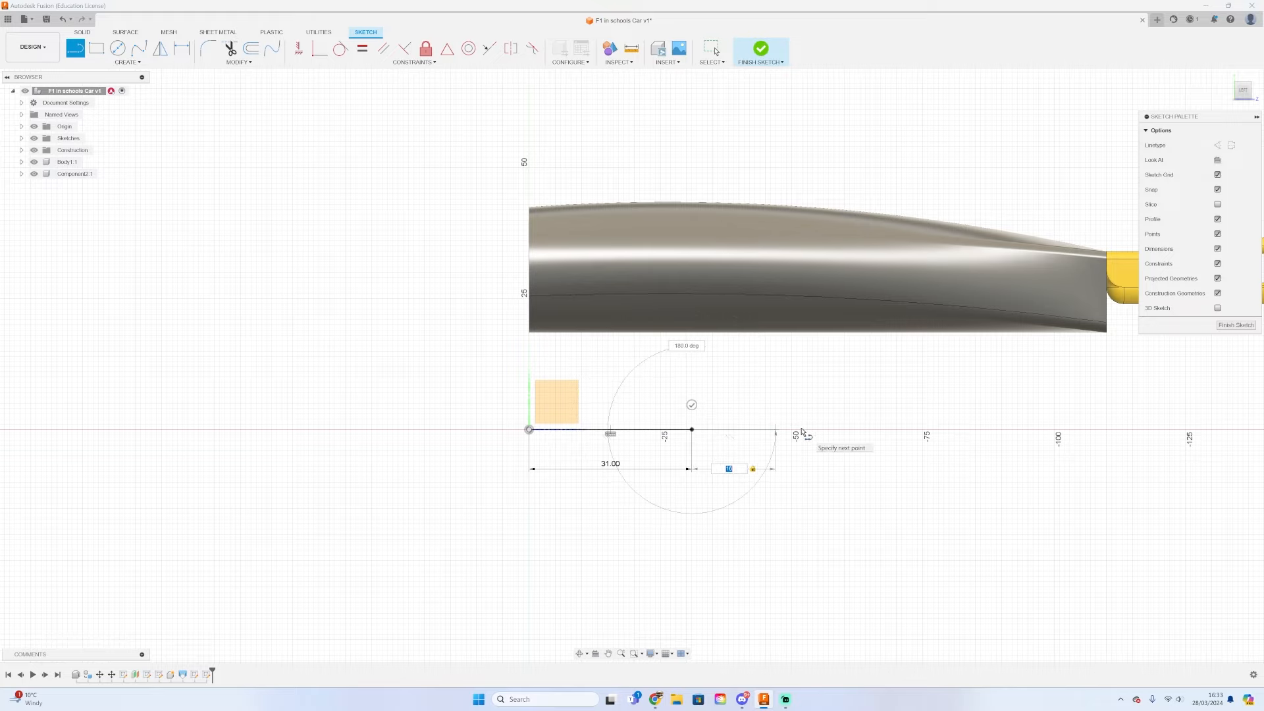
key("Return")
- Draw a 14.05 mm vertical line up from the ground line's end and a wheel circle centred on its top, reaching the ground line
scroll(830, 395, "up", 2)
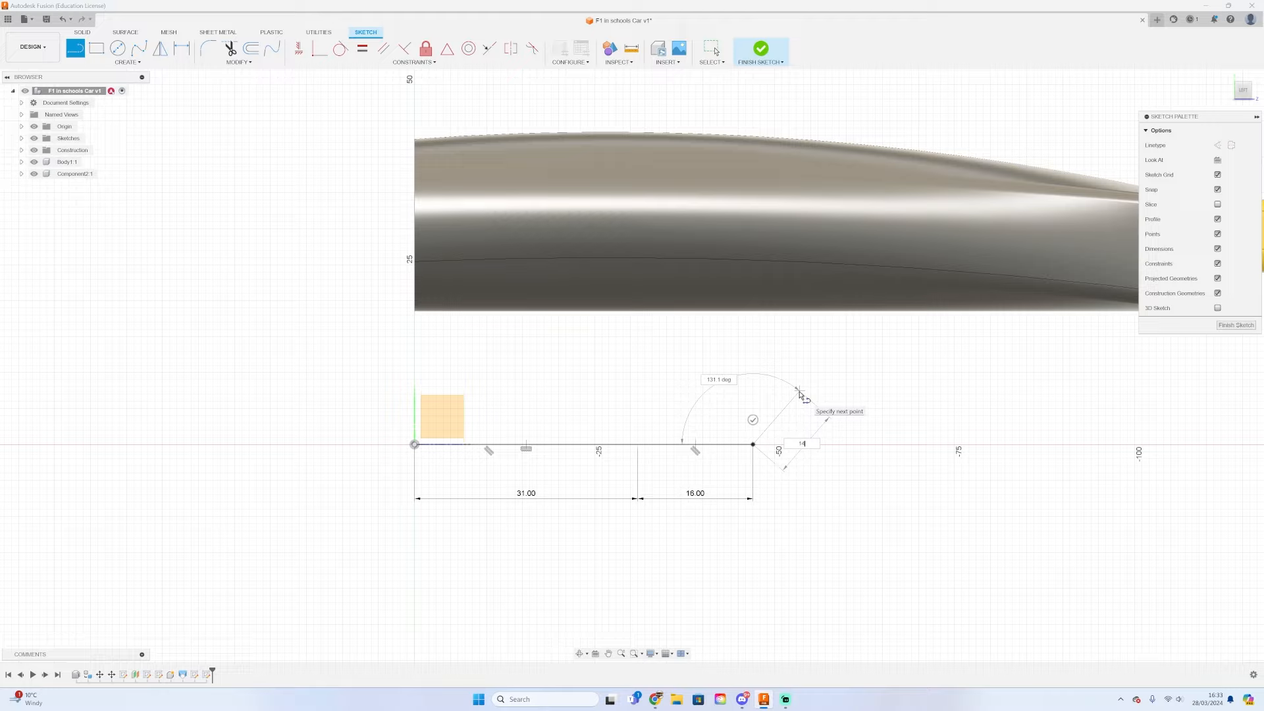
left_click(752, 343)
key("c")
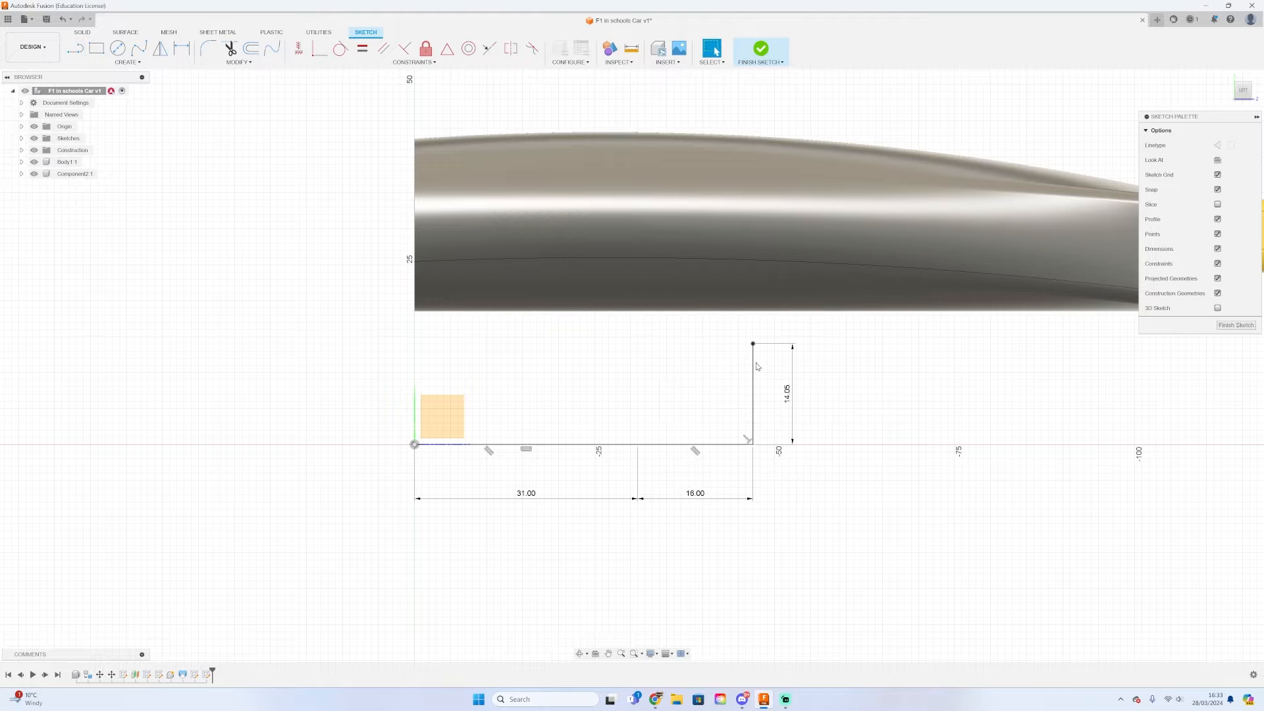
left_click(753, 343)
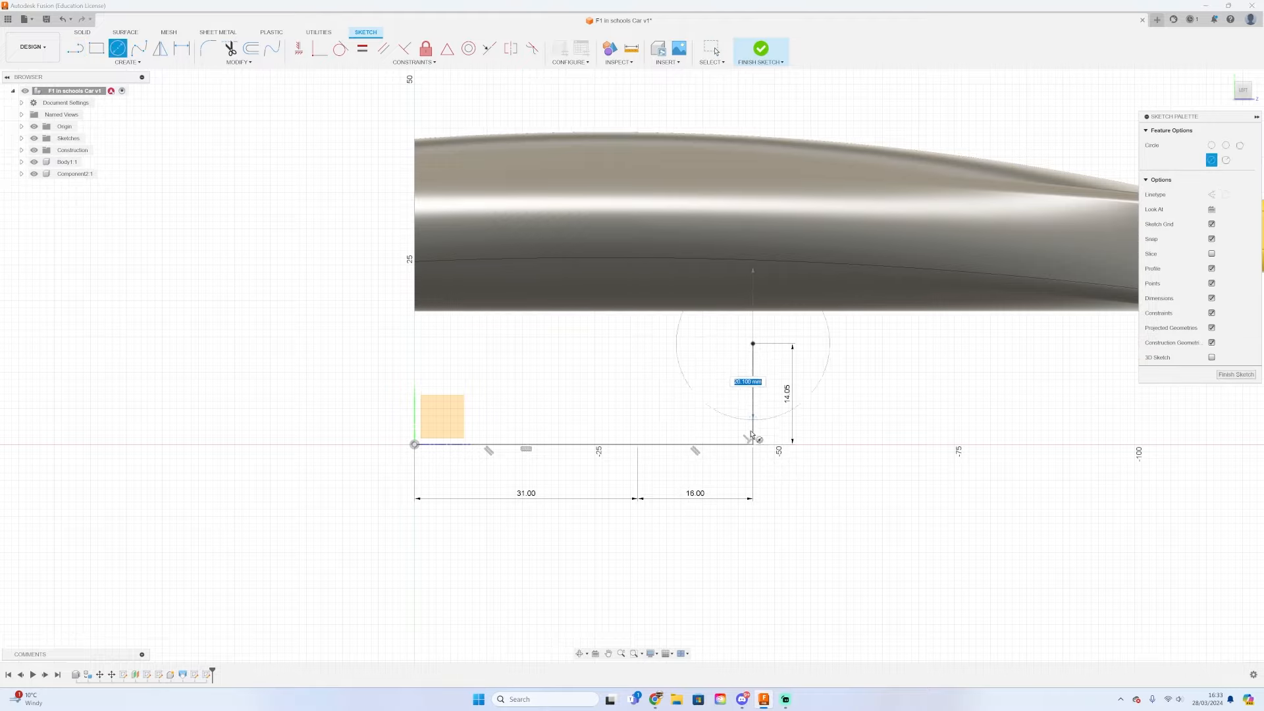
left_click(754, 444)
- Draw a 130 mm horizontal line from the first wheel circle's centre along the car, beyond the halo
scroll(646, 472, "down", 3)
scroll(949, 417, "up", 1)
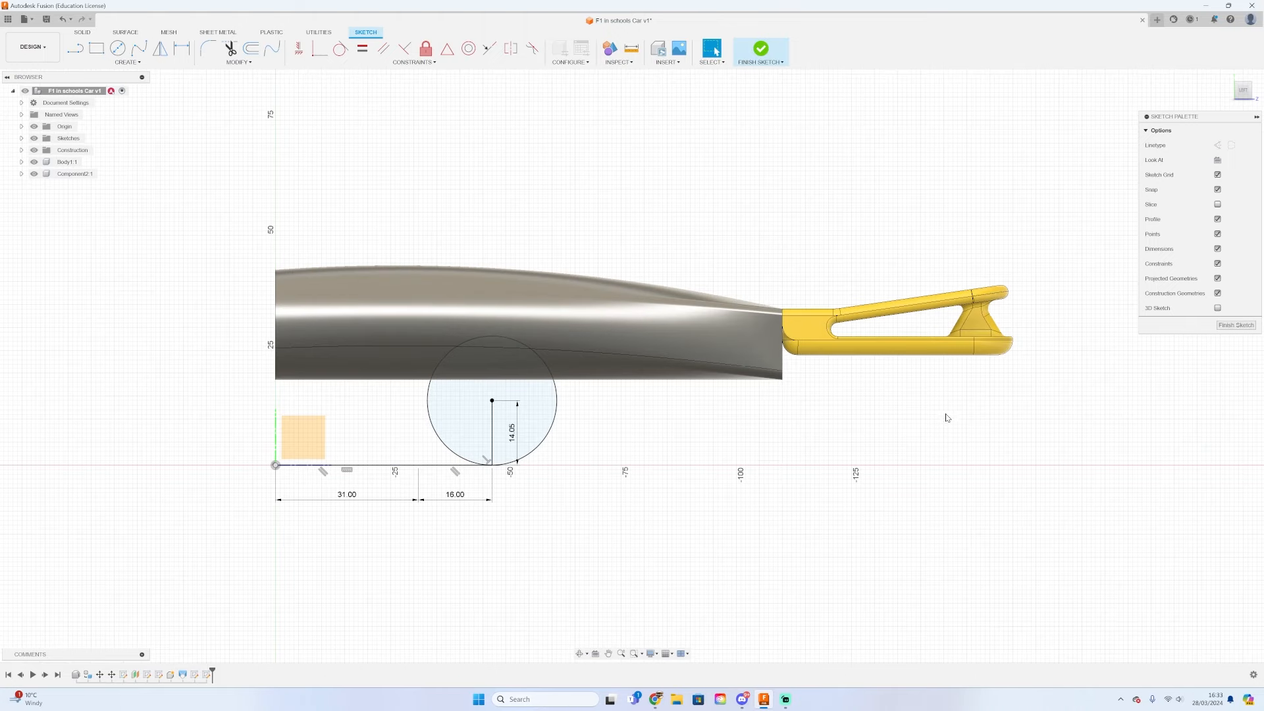
key("l")
scroll(316, 408, "down", 2)
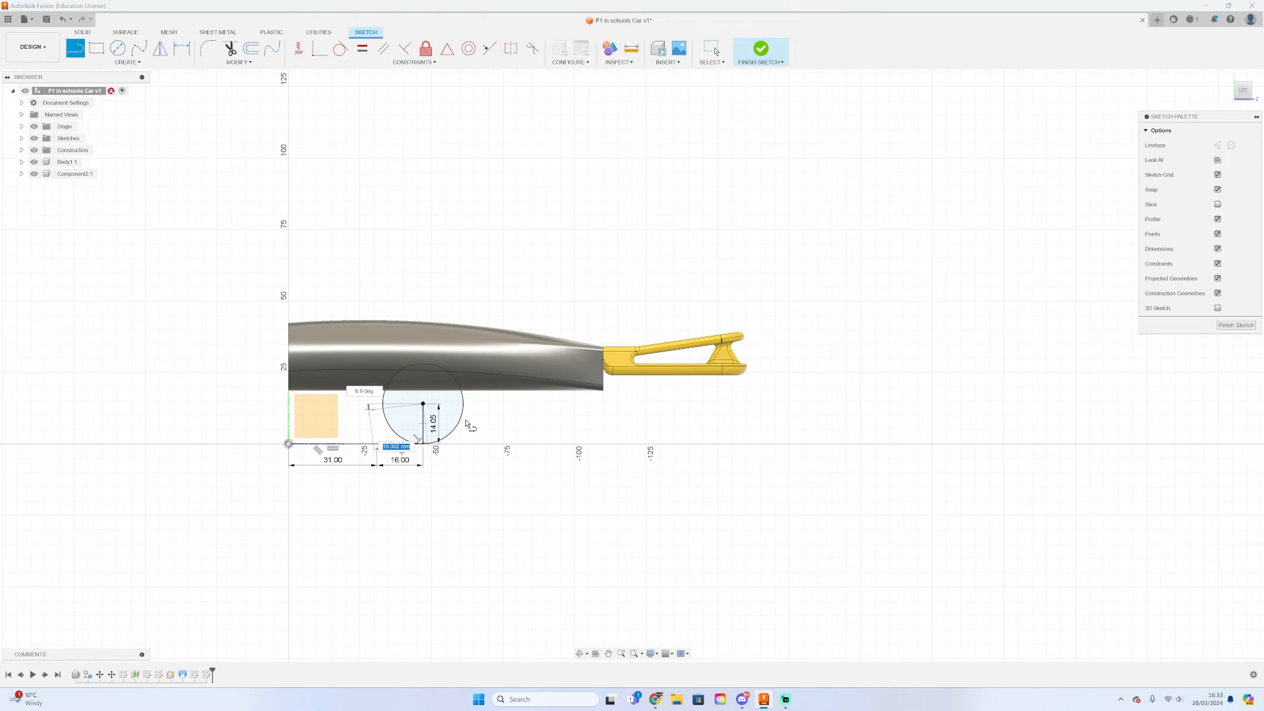
scroll(771, 408, "up", 1)
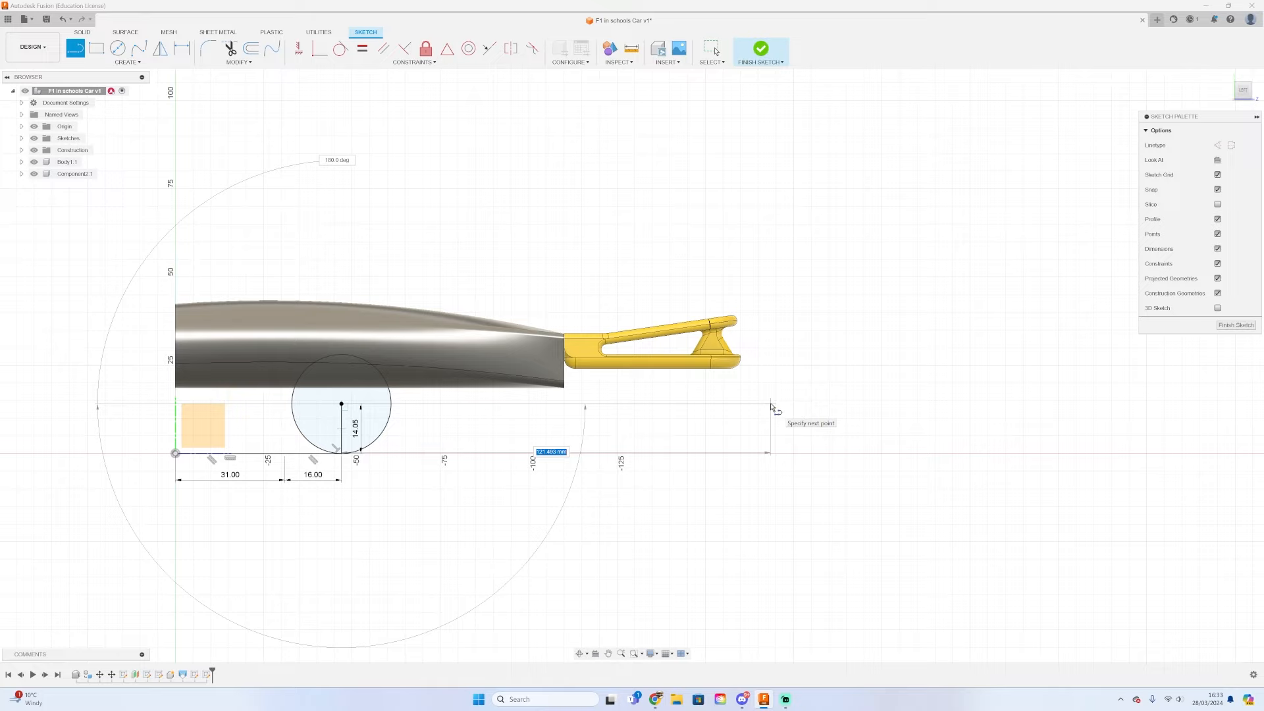
key("Tab")
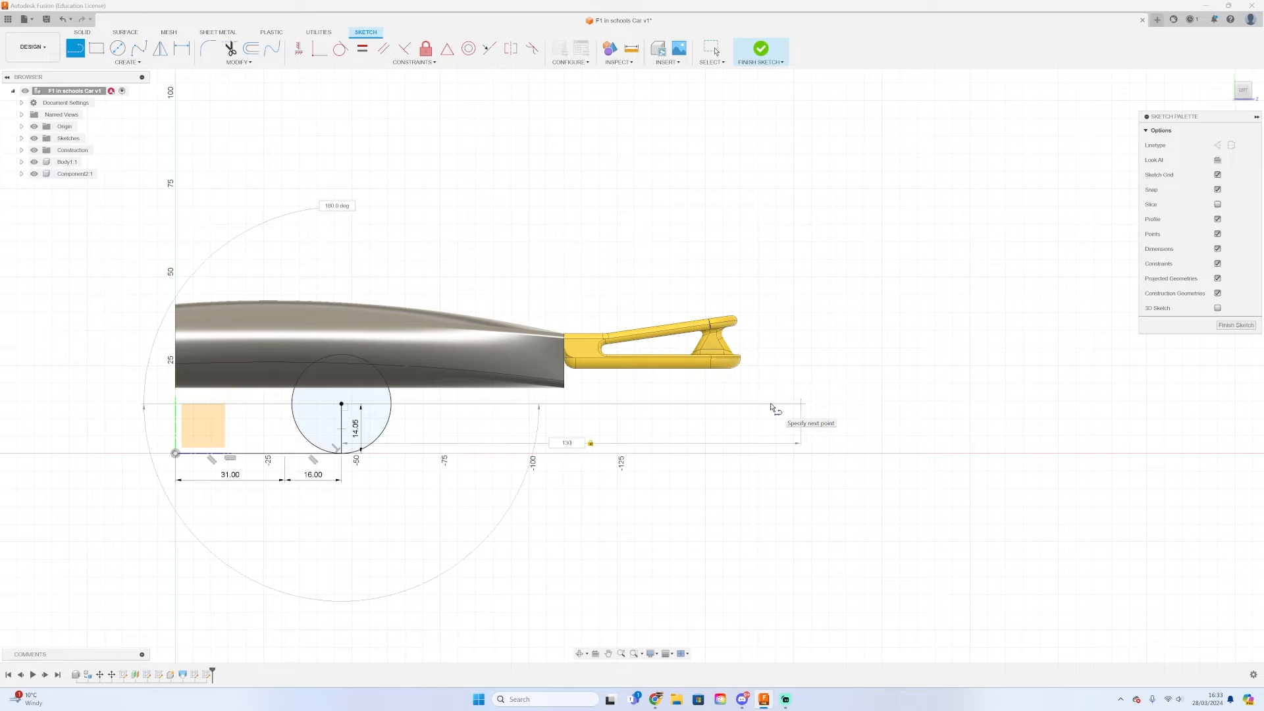
key("Return")
- Draw a 28.1 mm diameter wheel circle centred on the far end of the 130 mm line and finish the sketch
key("c")
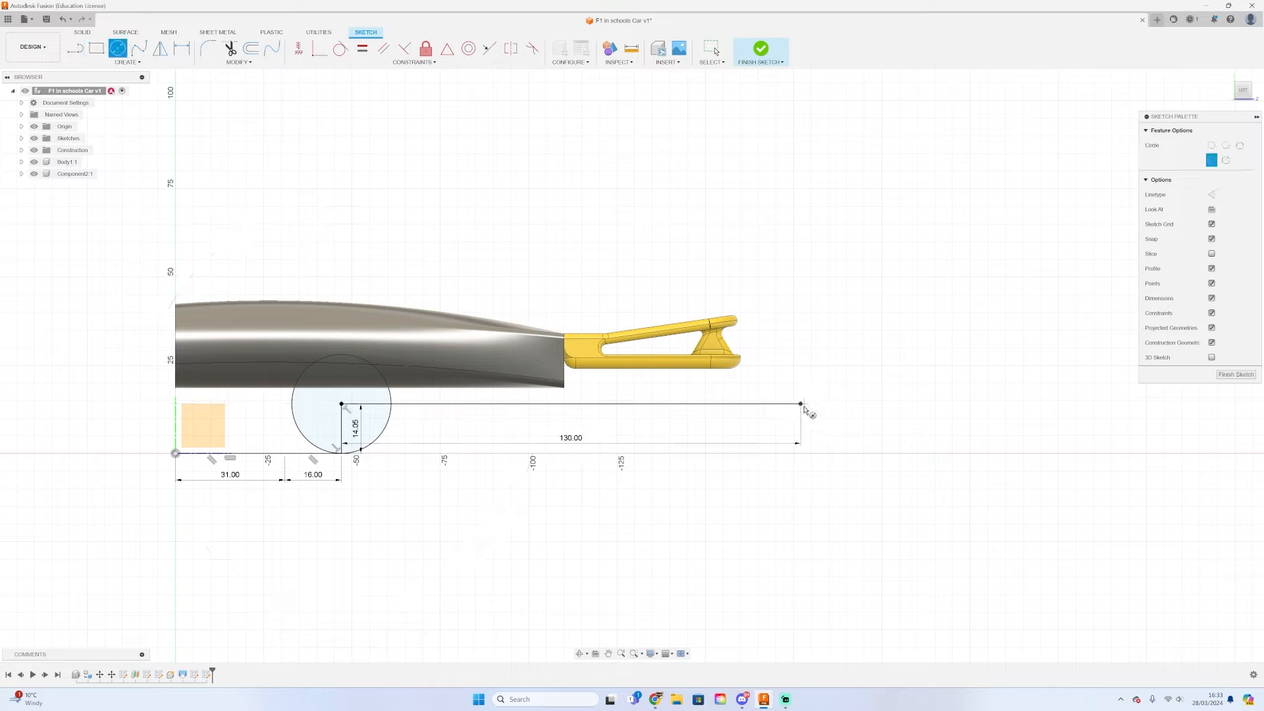
type(".1")
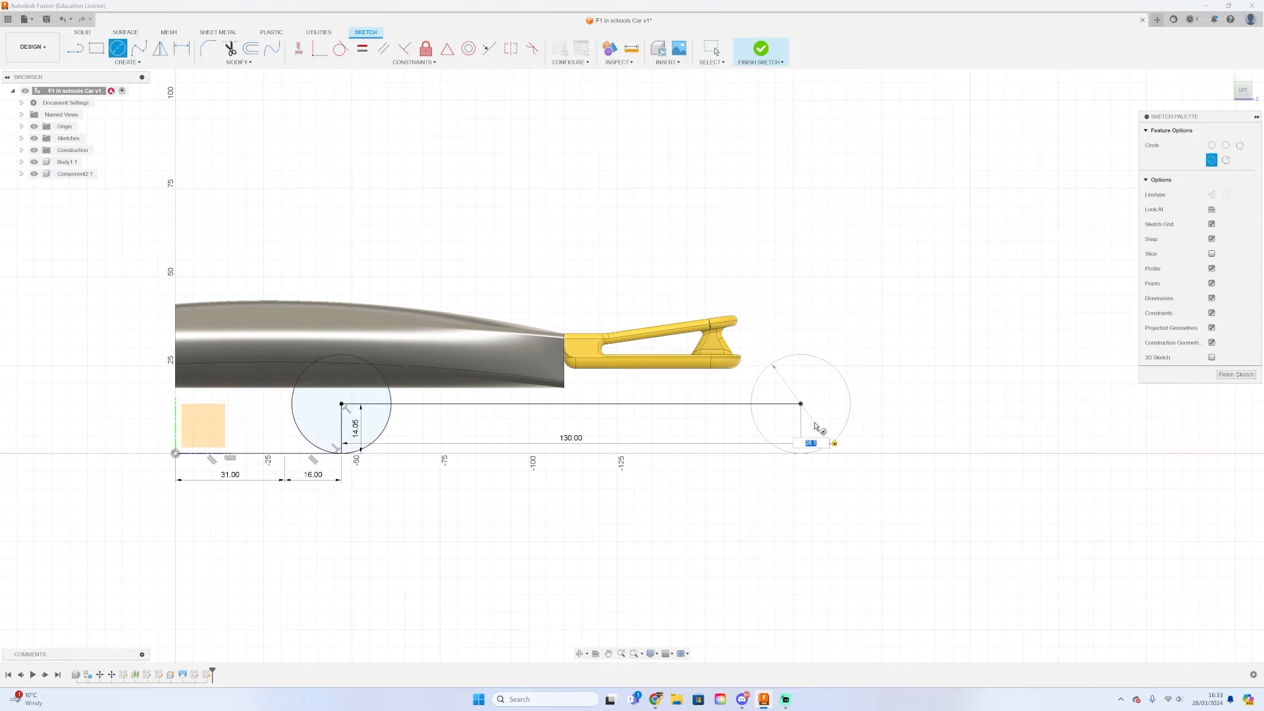
key("Return")
scroll(807, 374, "up", 3)
key("Escape")
scroll(799, 337, "up", 2)
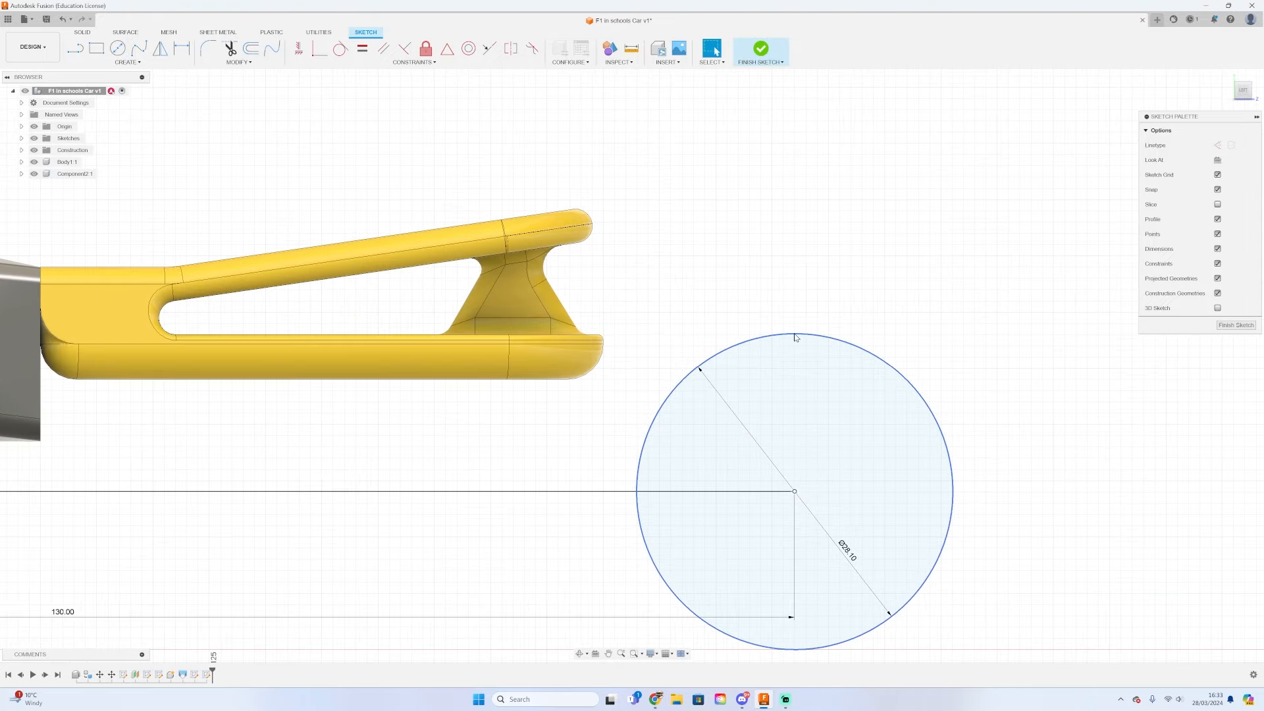
scroll(912, 381, "down", 5)
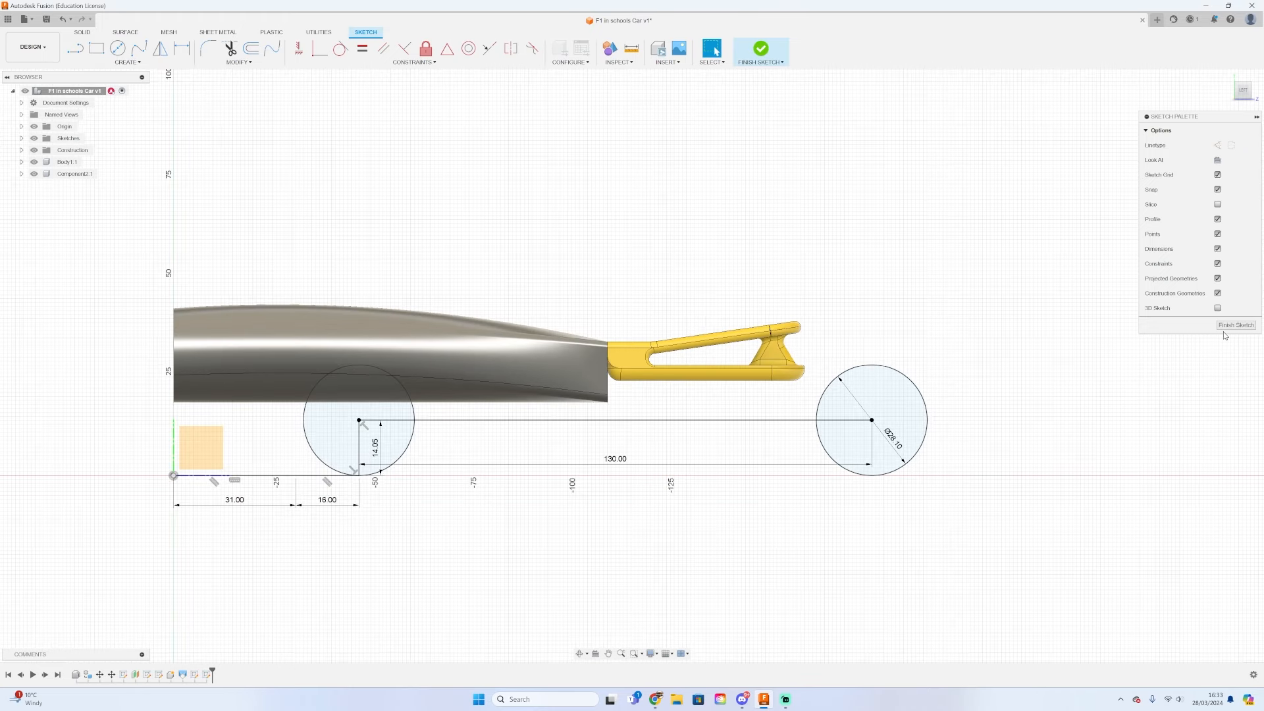
left_click(1232, 326)
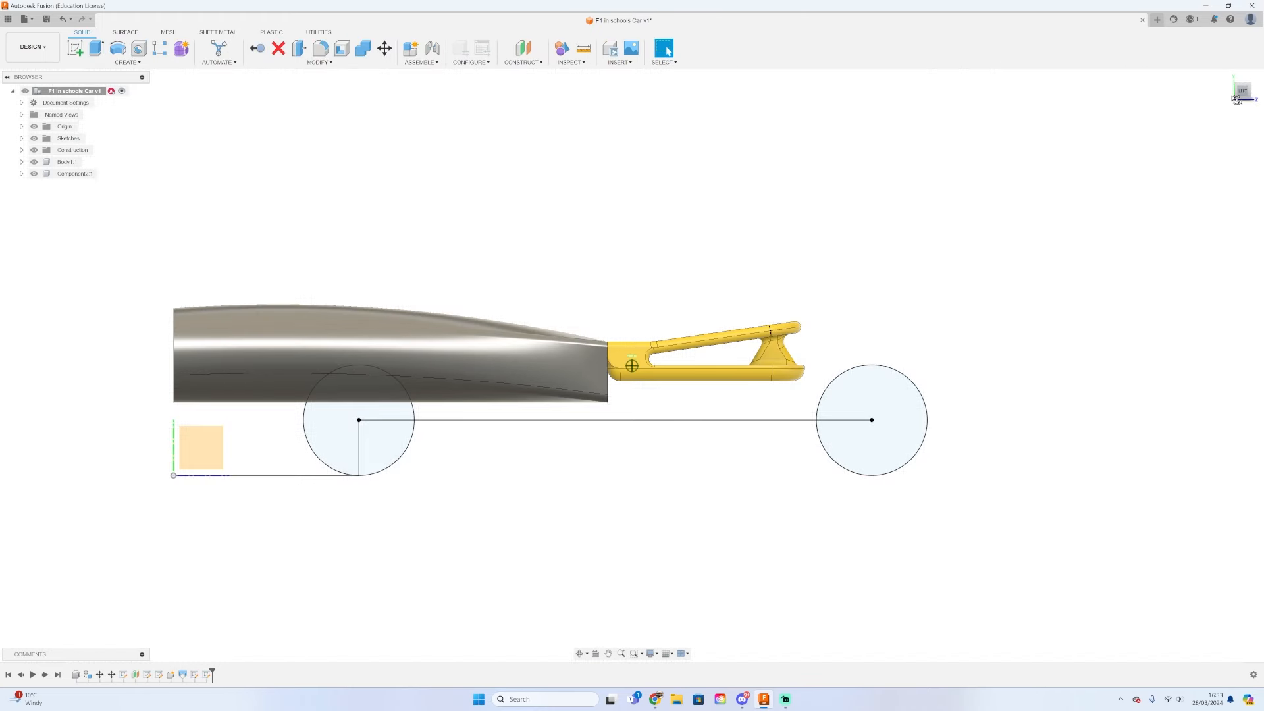
- Start a two-sided extrusion of both wheel circles, with the first side's distance set to 15.05 mm
left_click(1237, 99)
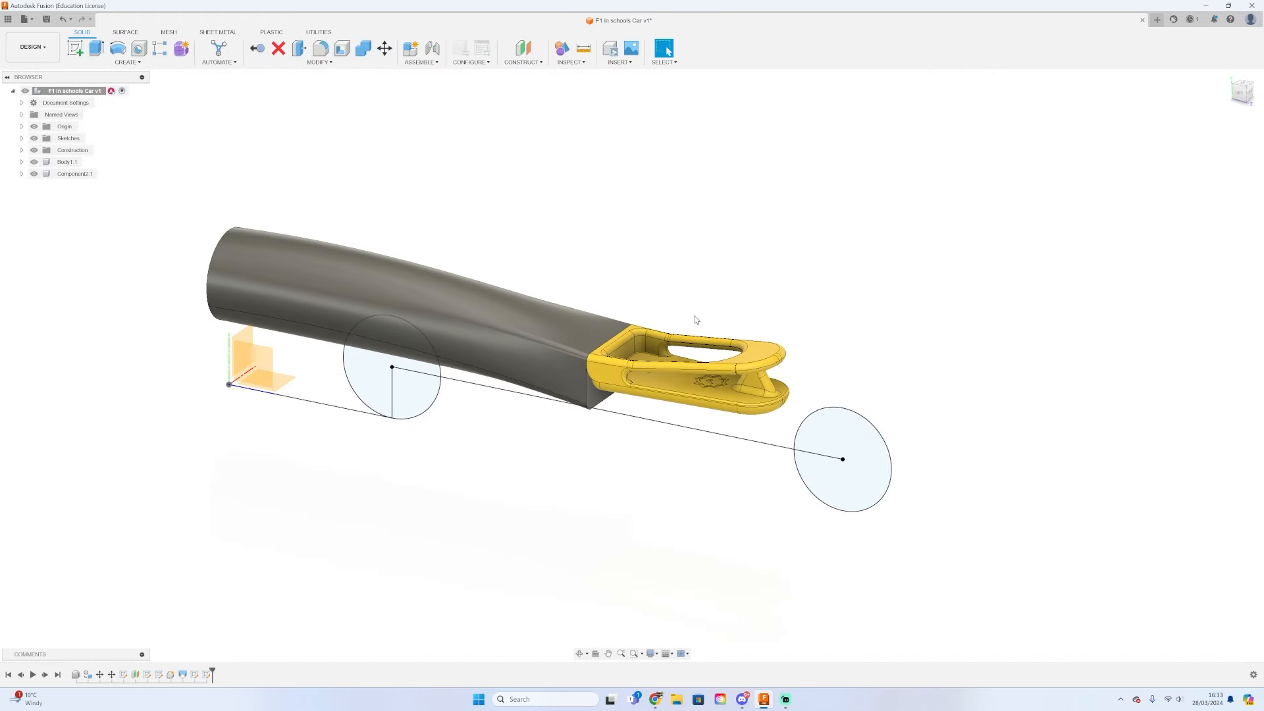
left_click(417, 402)
left_click(855, 473, "ctrl")
key("e")
left_click_drag(1239, 87, 1230, 95)
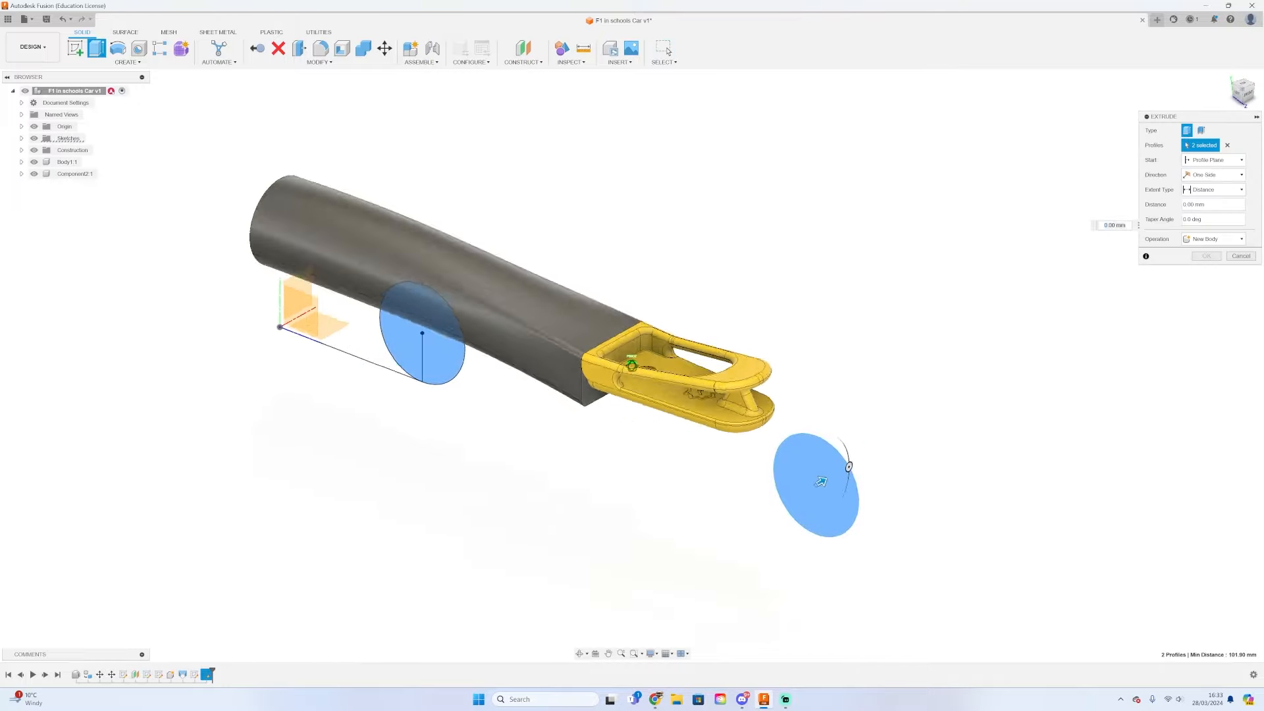
left_click(1212, 175)
left_click(1208, 198)
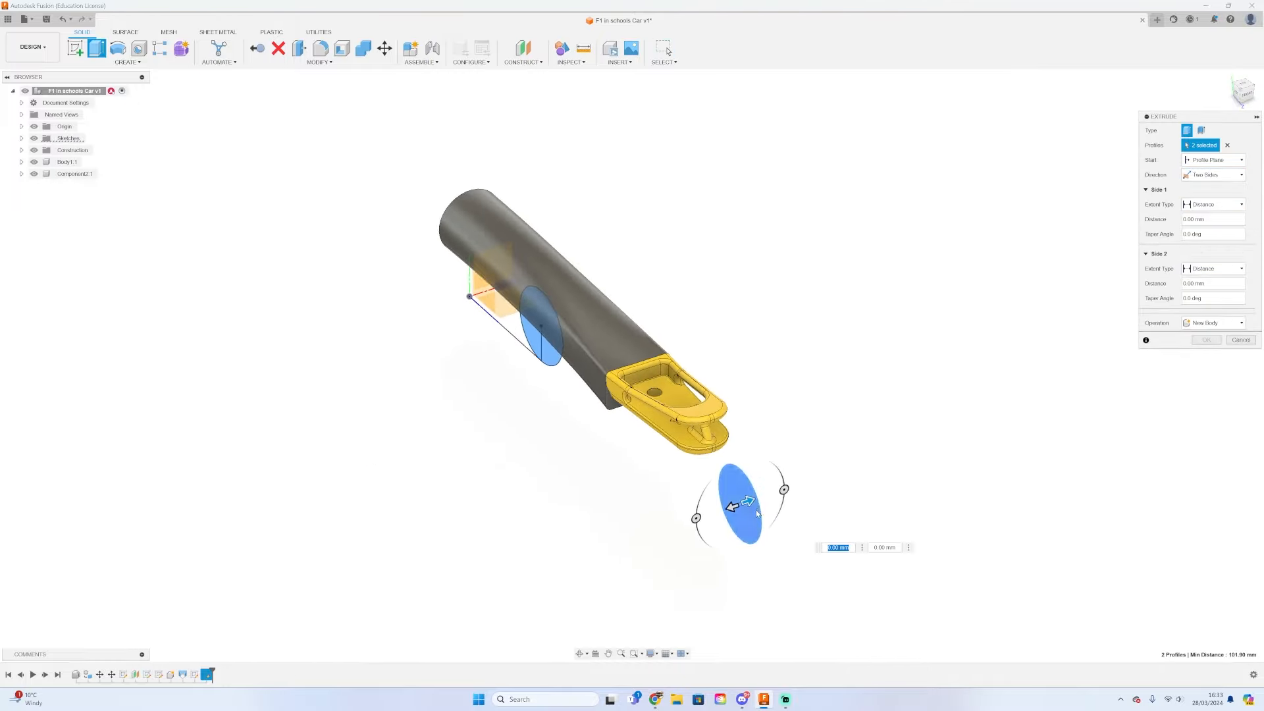
left_click_drag(758, 514, 812, 492)
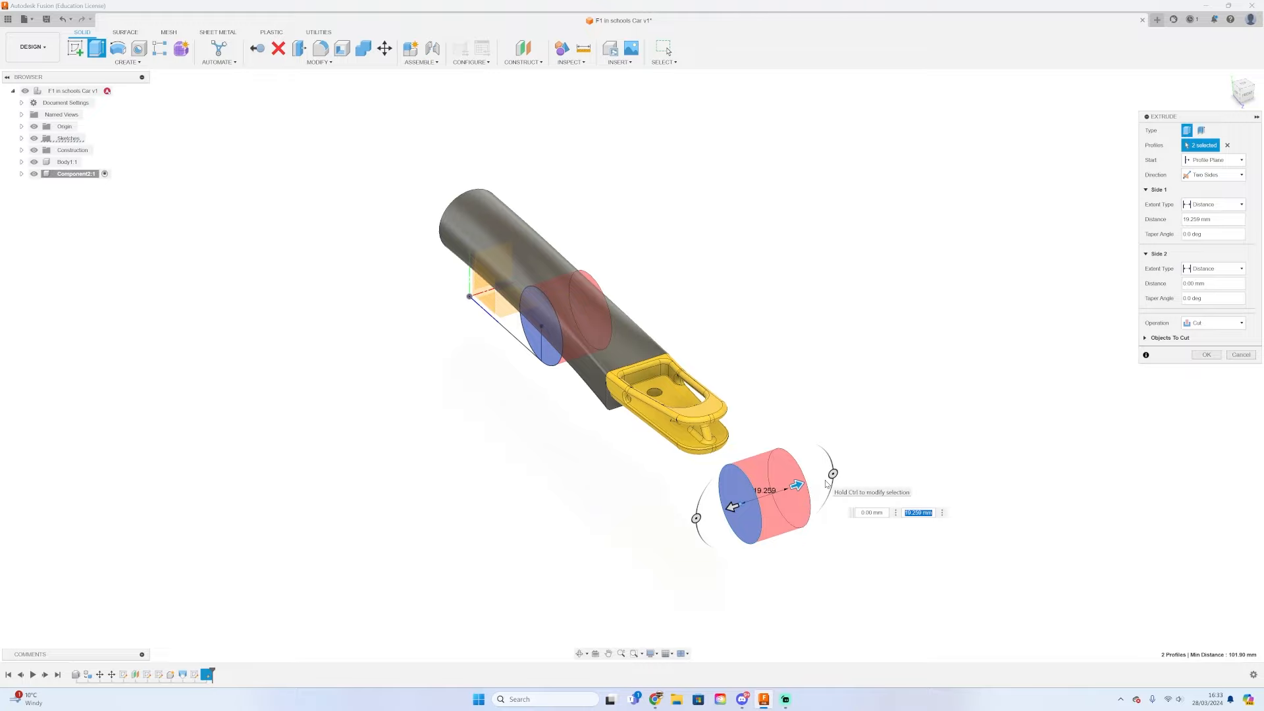
type("15")
key("Return")
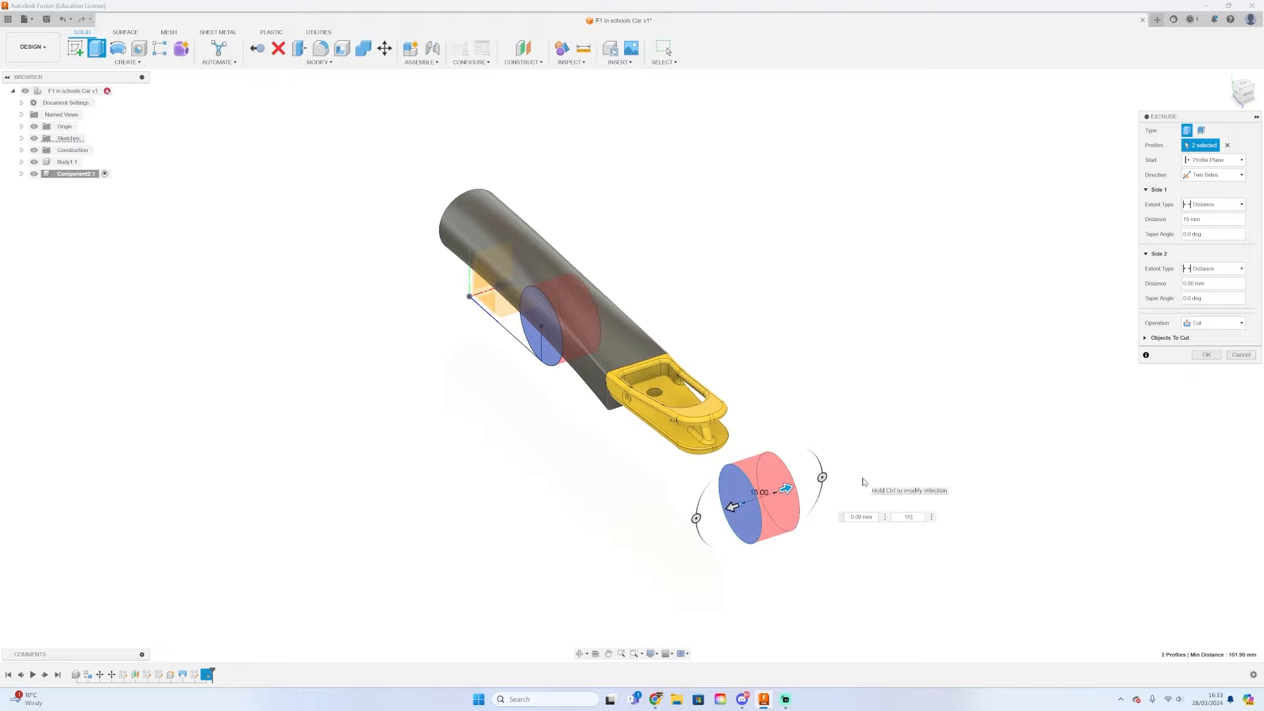
- Set the second side's distance to -28.05 mm and complete the wheel extrusion as new bodies
left_click_drag(745, 505, 818, 488)
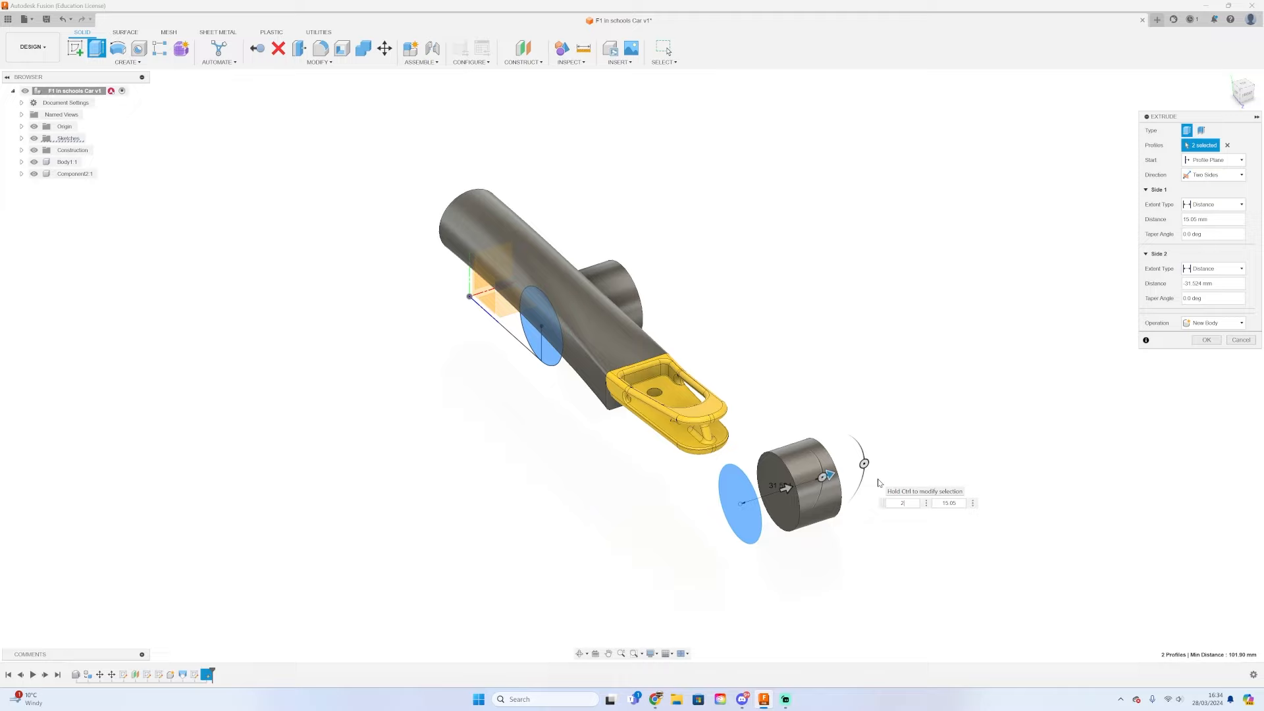
type("8.05")
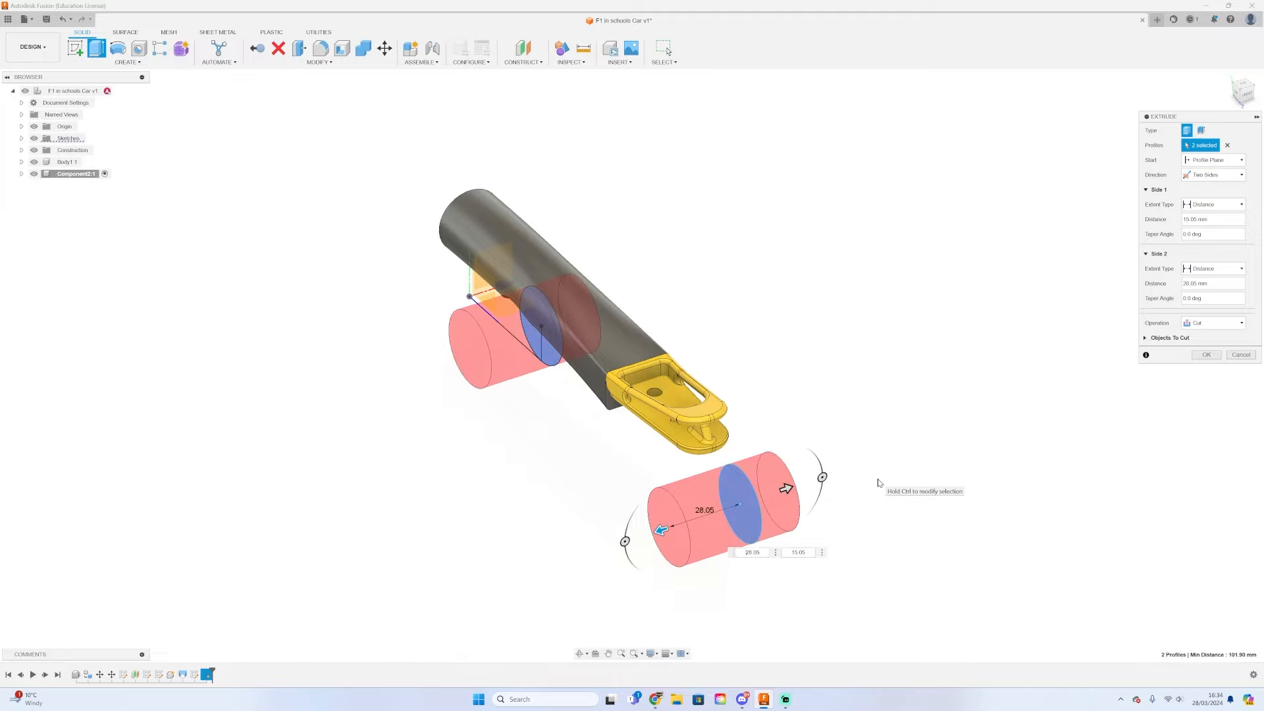
type("-")
left_click(1206, 340)
scroll(823, 504, "up", 3)
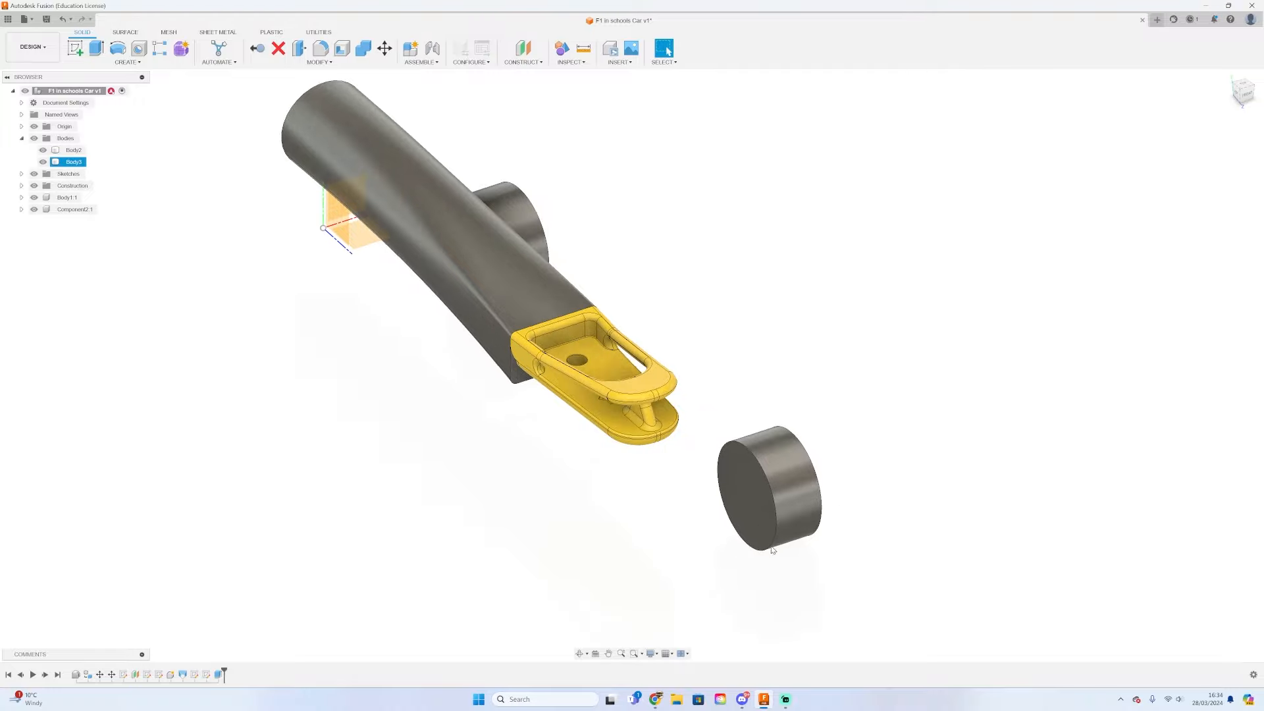
- Measure the front wheel's width between its two circular edges
key("i")
left_click(787, 547)
left_click(821, 530)
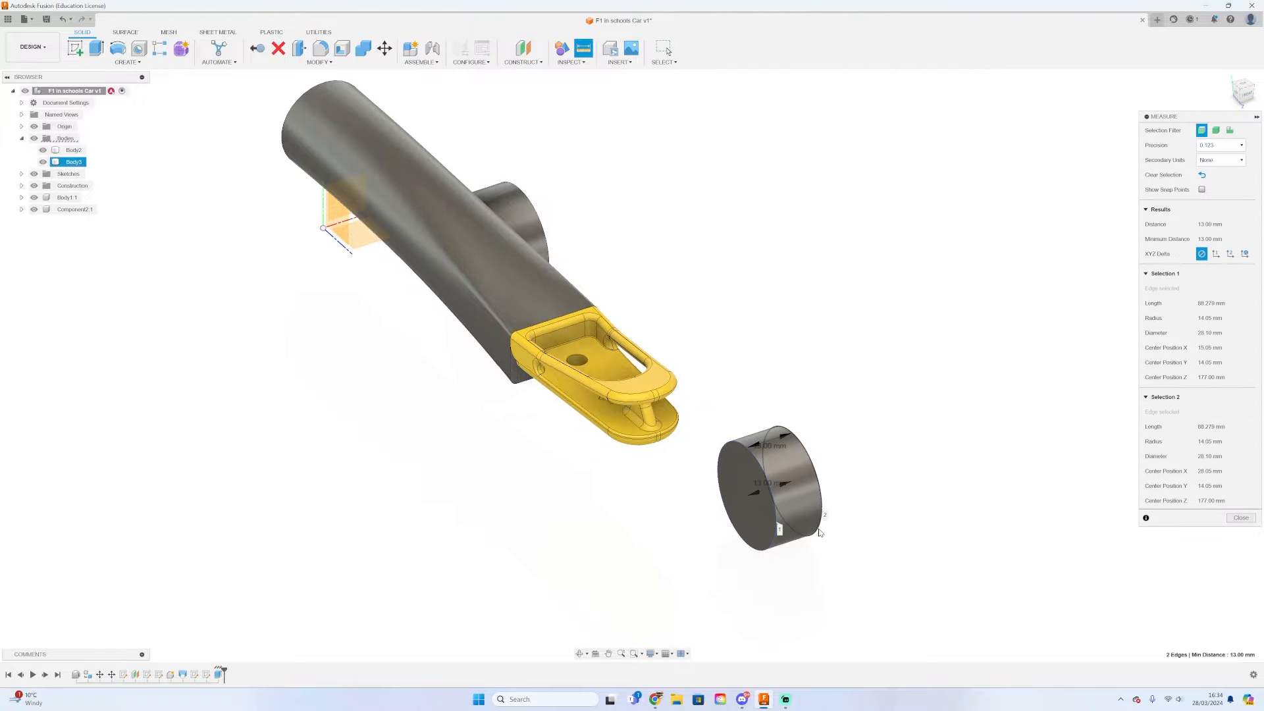
scroll(773, 453, "up", 5)
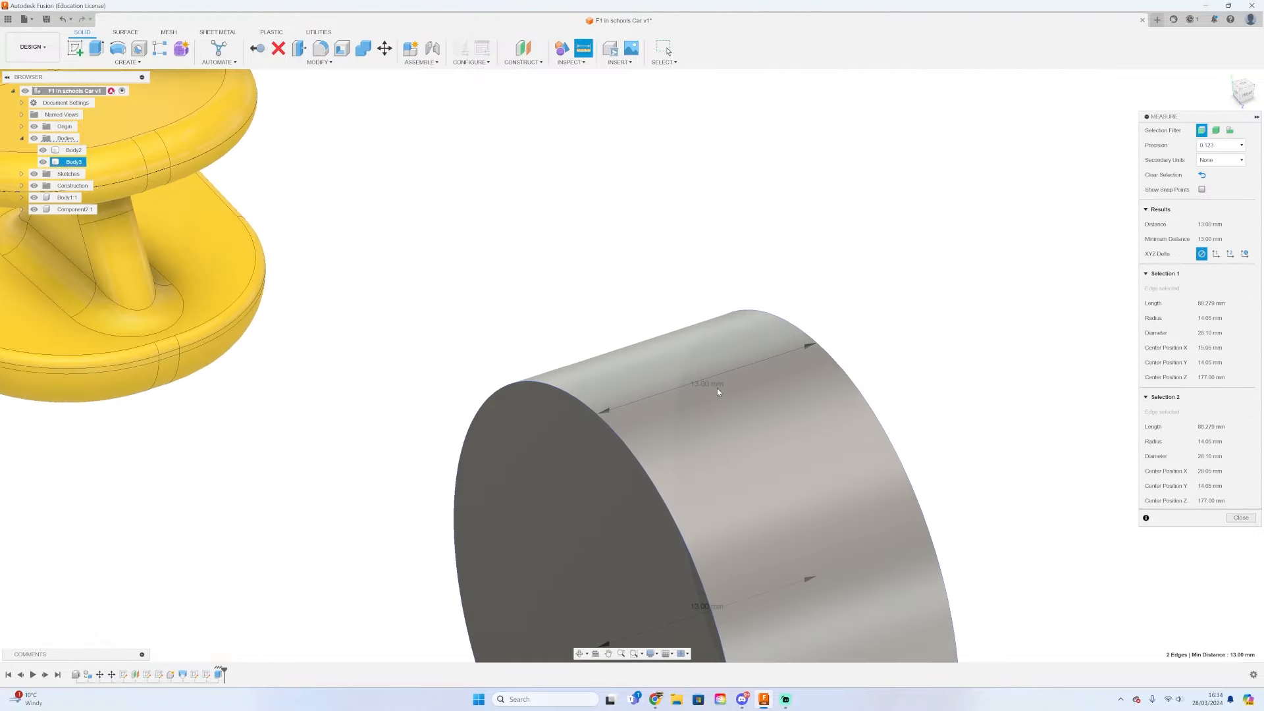
key("Escape")
- Extrude the front wheel's outer face by 0.1 mm, joined to the wheel body
scroll(674, 396, "down", 5)
left_click_drag(1246, 97, 1129, 94)
scroll(550, 473, "down", 5)
left_click(525, 456)
key("e")
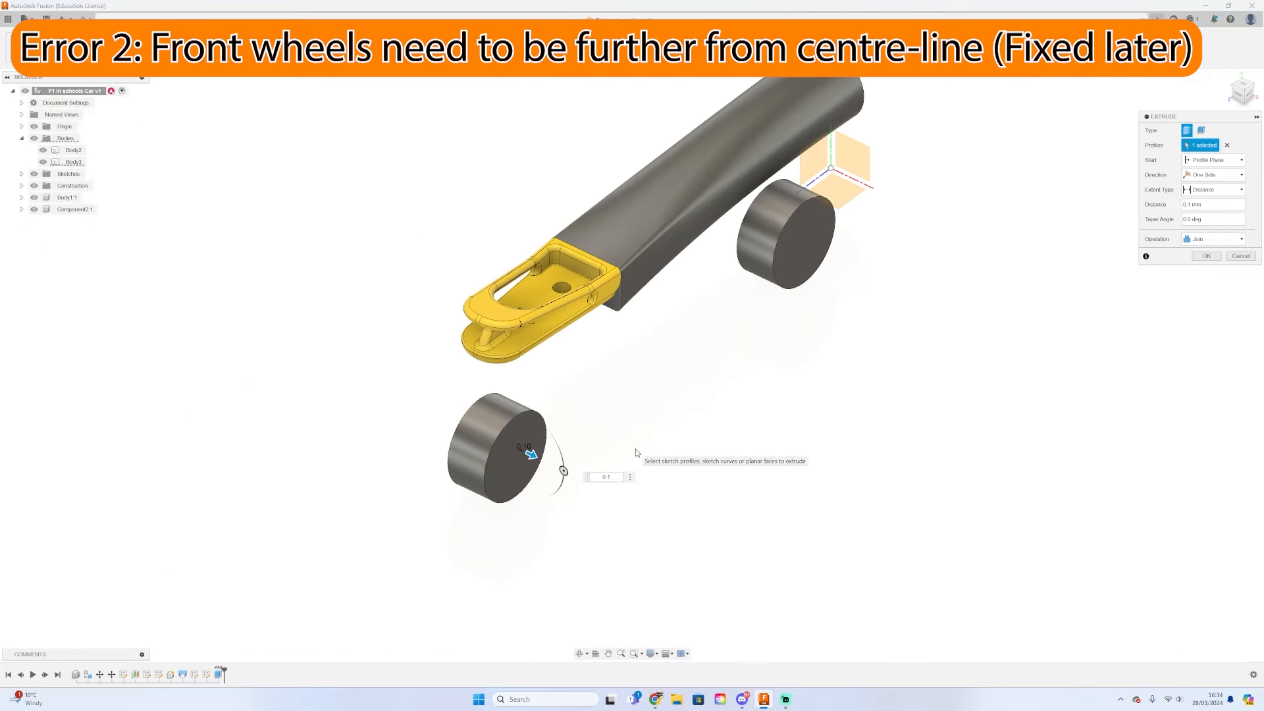
key("Escape")
- Extrude the rear wheel's outer face by 5.1 mm, joined to the wheel body
scroll(749, 228, "up", 2)
scroll(750, 227, "up", 2)
left_click(835, 265)
key("e")
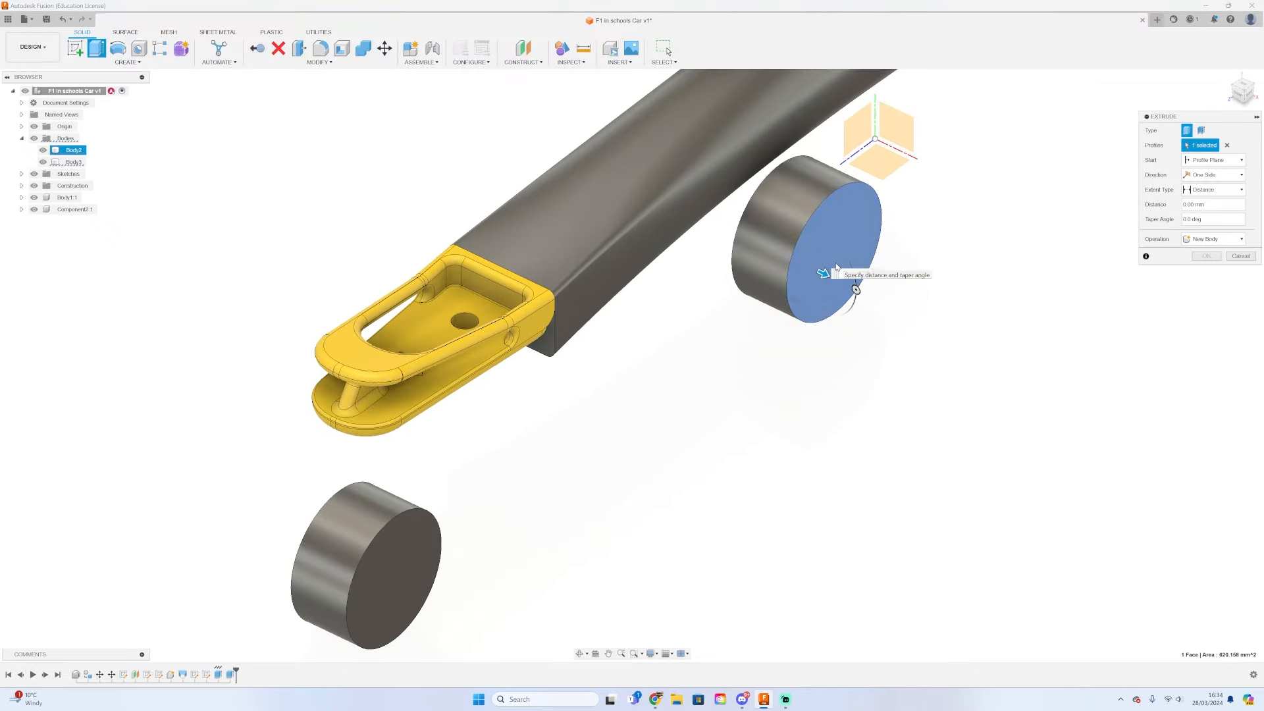
type("5.1")
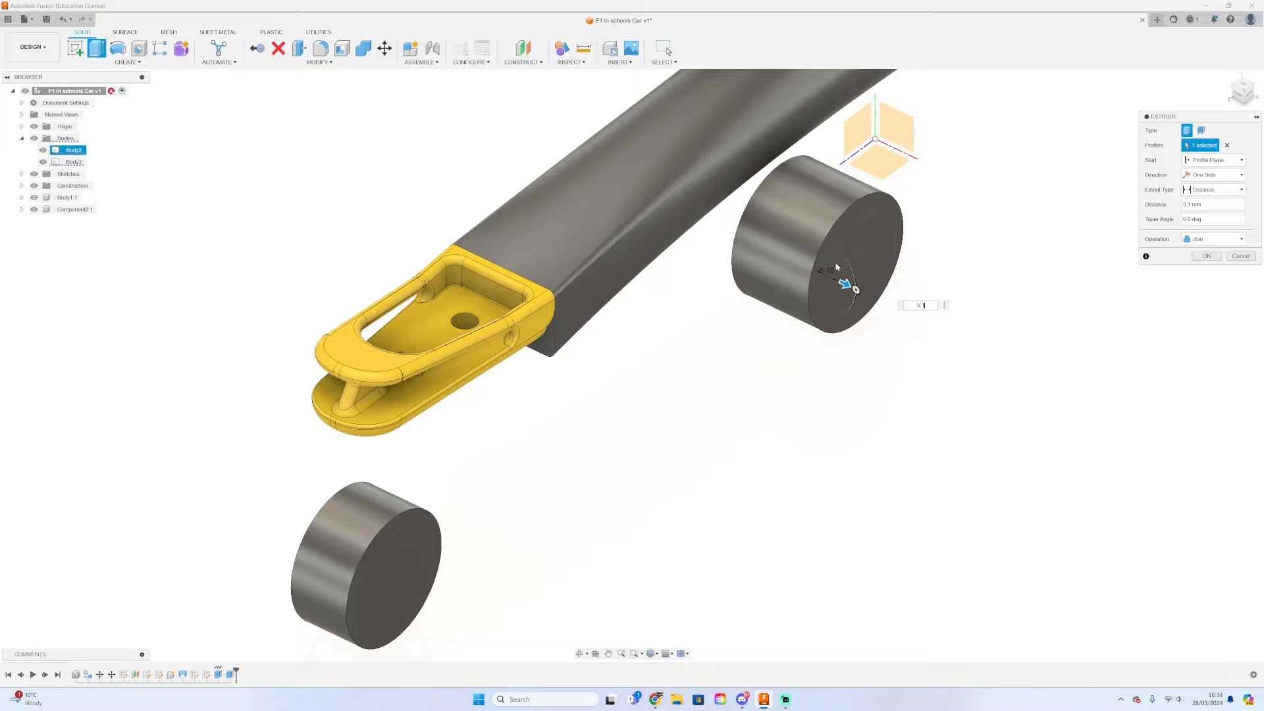
key("Return")
- Measure the rear wheel's width, starting from its inner circular edge
key("i")
left_click(771, 179)
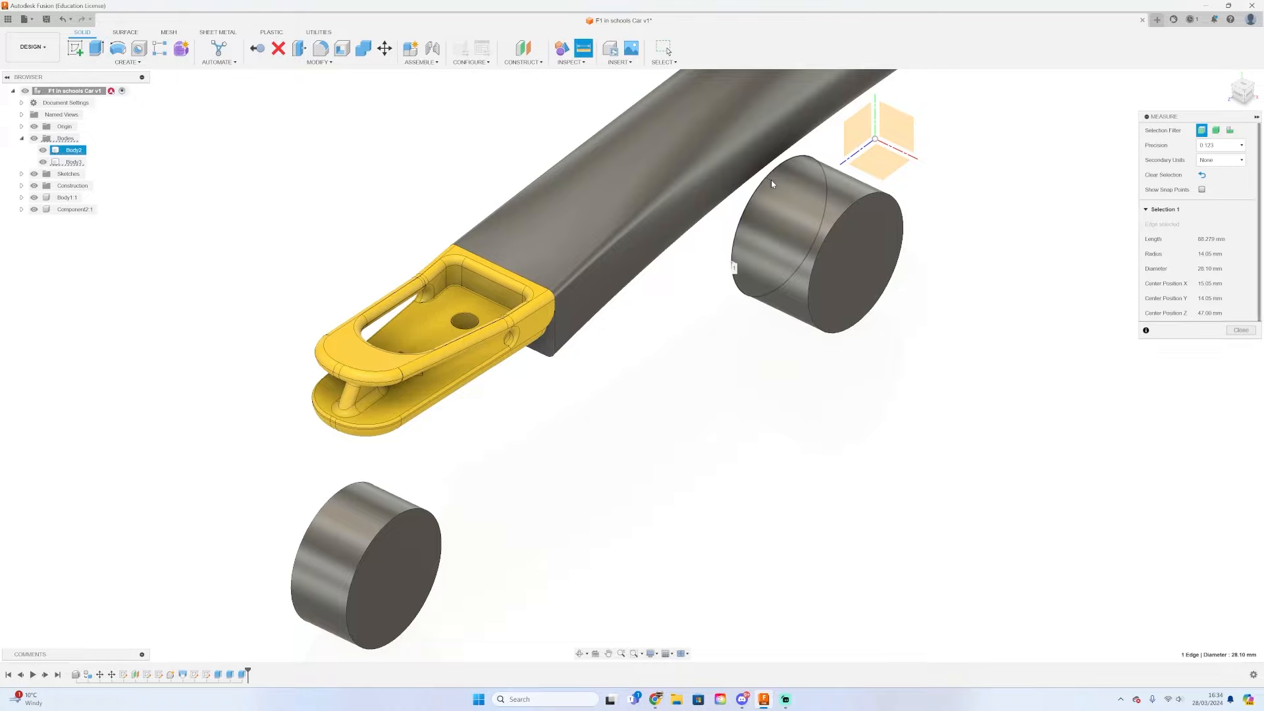
left_click(839, 224)
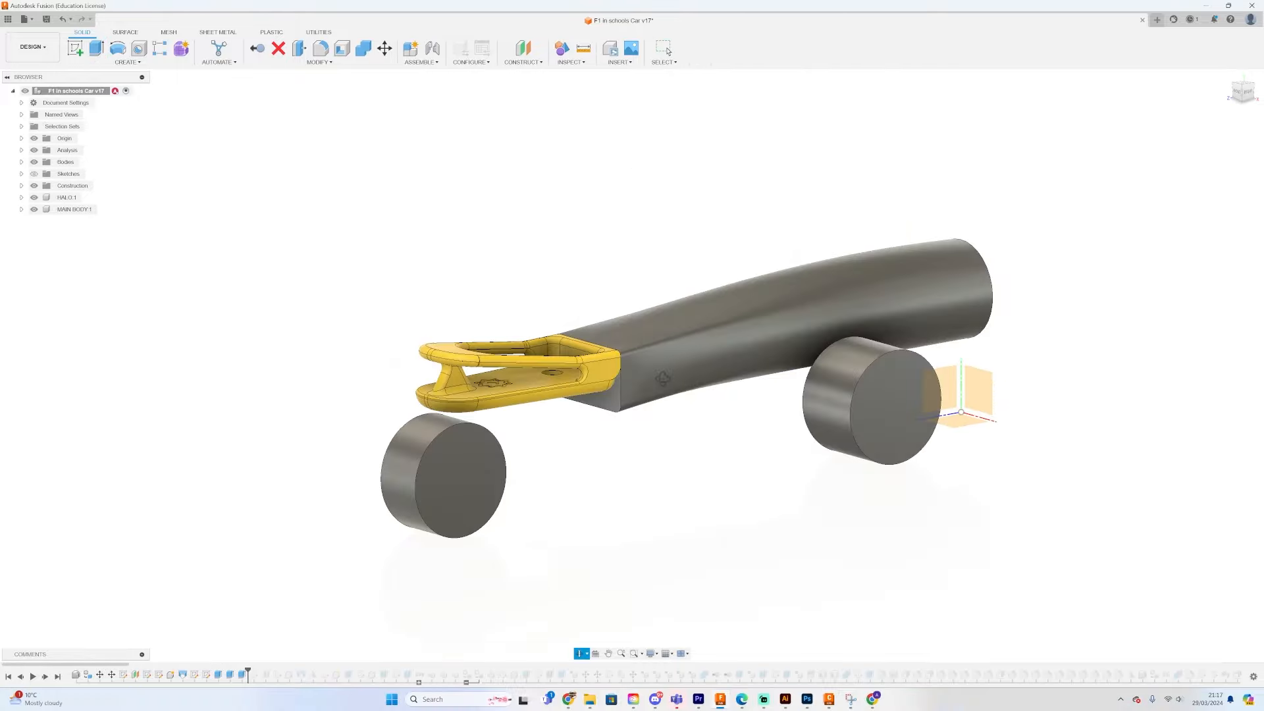
middle_click_drag(632, 381, 1044, 434, "shift")
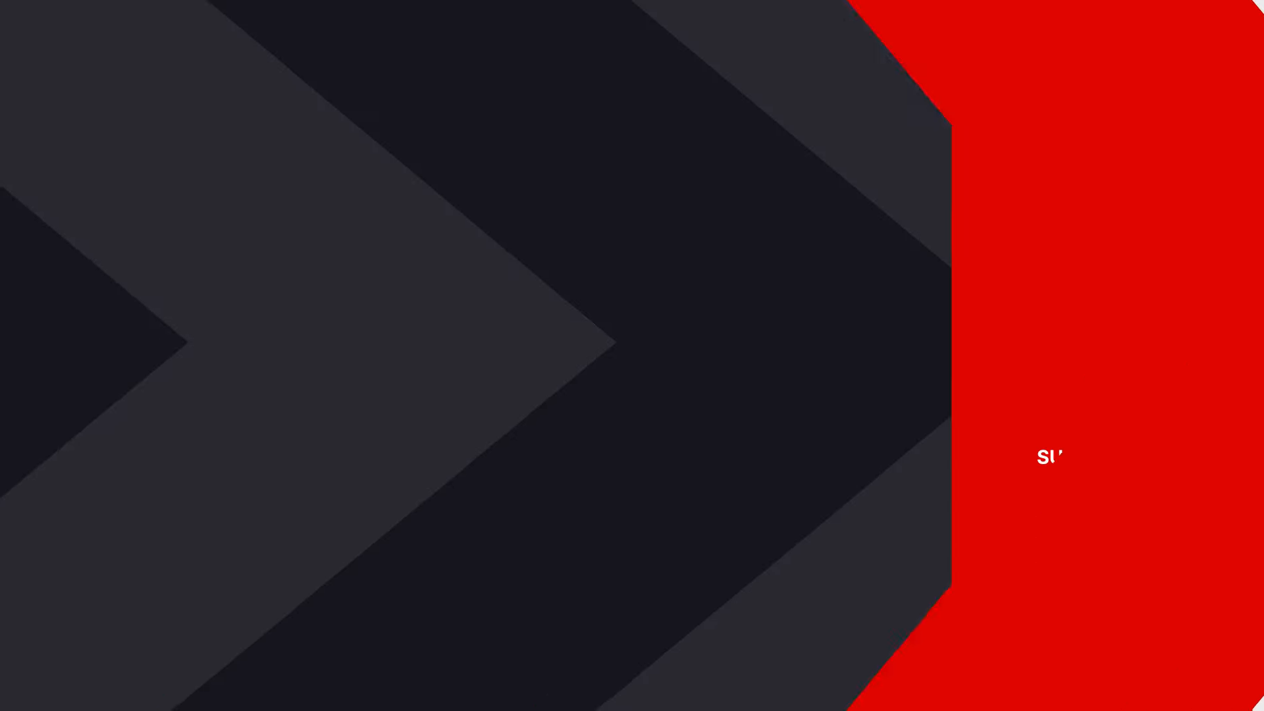